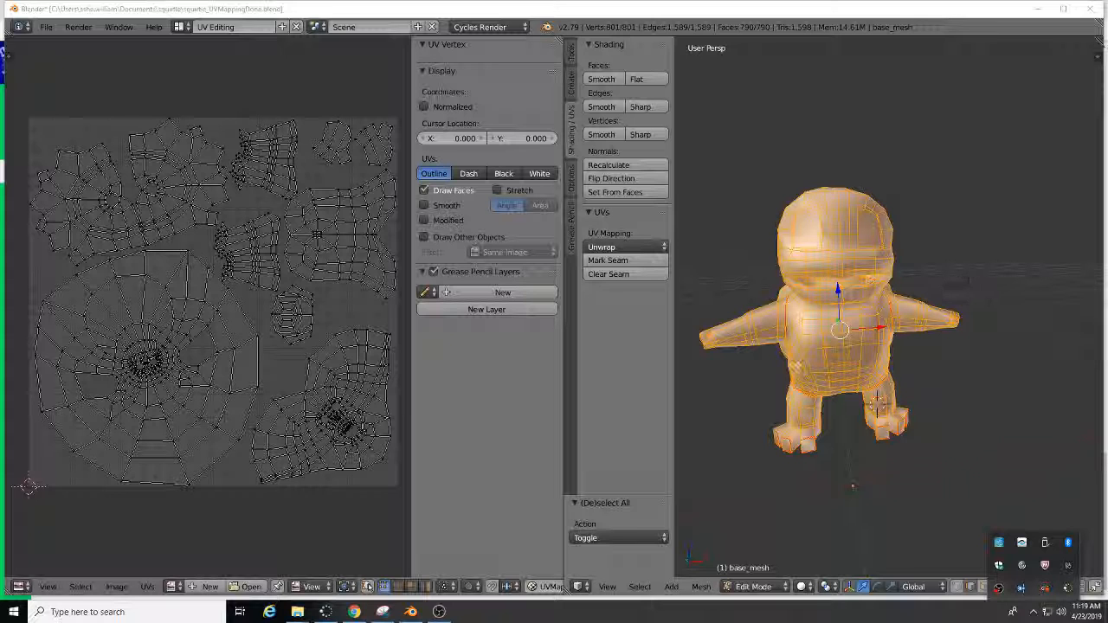
- Switch to the Default screen layout and add a copy of it named "sculpting"
{"action": "middle_click_drag", "start_coordinate": [928, 368], "coordinate": [907, 413]}
{"action": "scroll", "coordinate": [968, 421], "scroll_direction": "up", "scroll_amount": 4}
{"action": "scroll", "coordinate": [931, 436], "scroll_direction": "up", "scroll_amount": 1}
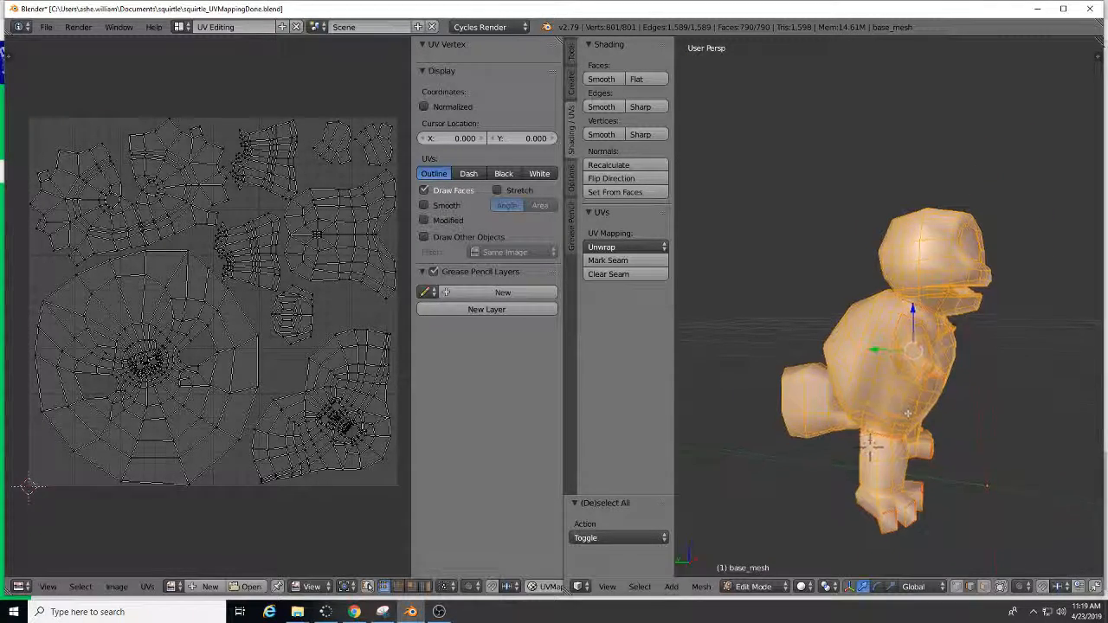
{"action": "scroll", "coordinate": [908, 413], "scroll_direction": "up", "scroll_amount": 1}
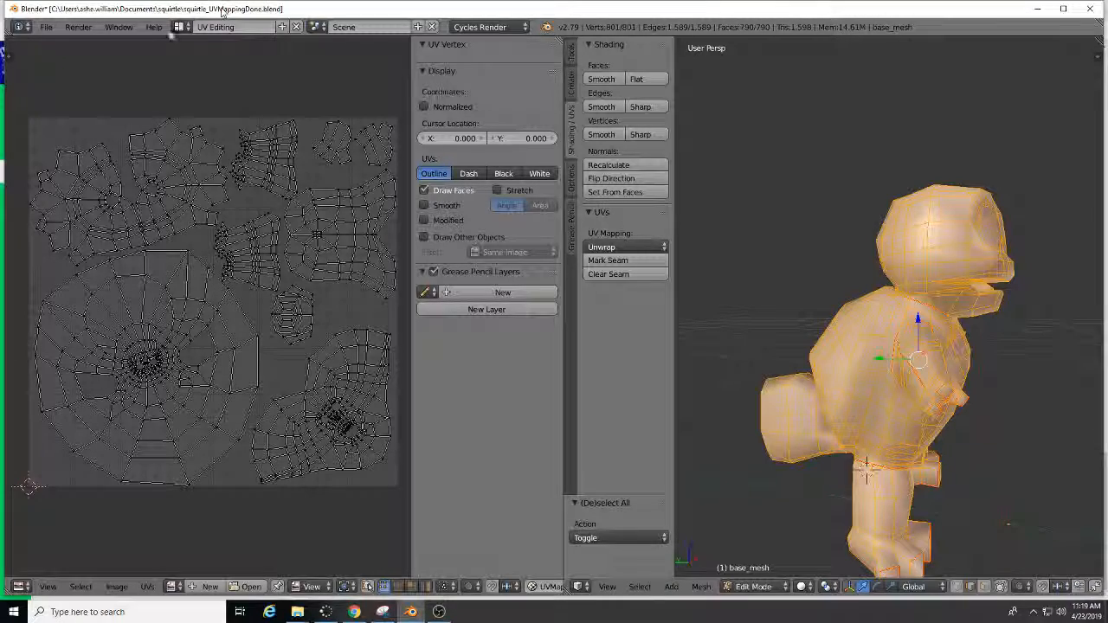
{"action": "left_click", "coordinate": [178, 27]}
{"action": "left_click", "coordinate": [222, 87]}
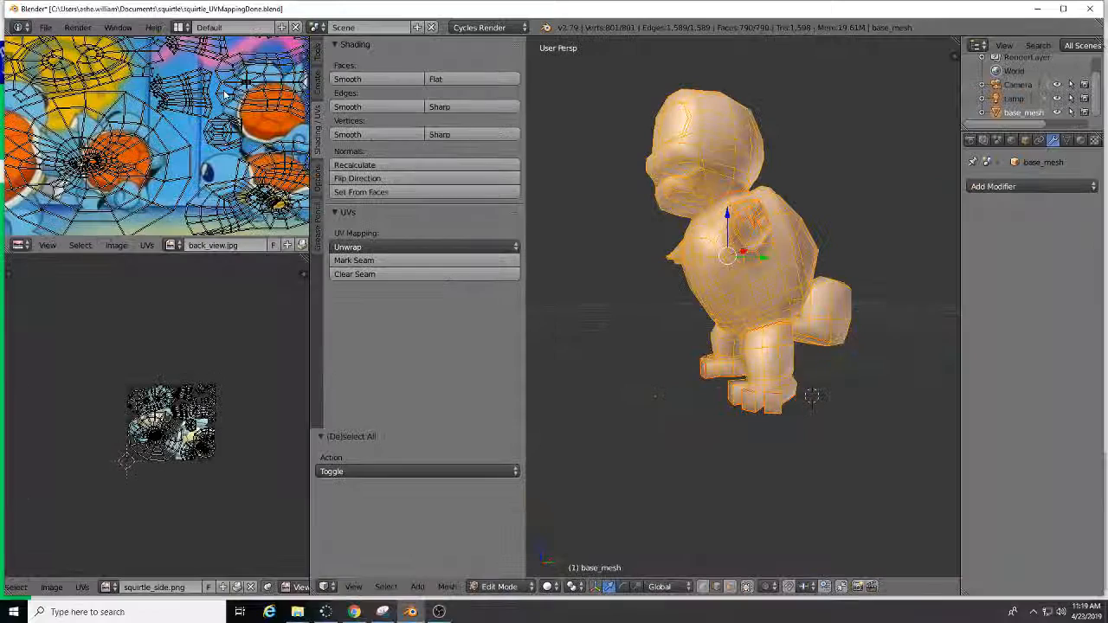
{"action": "left_click", "coordinate": [281, 27]}
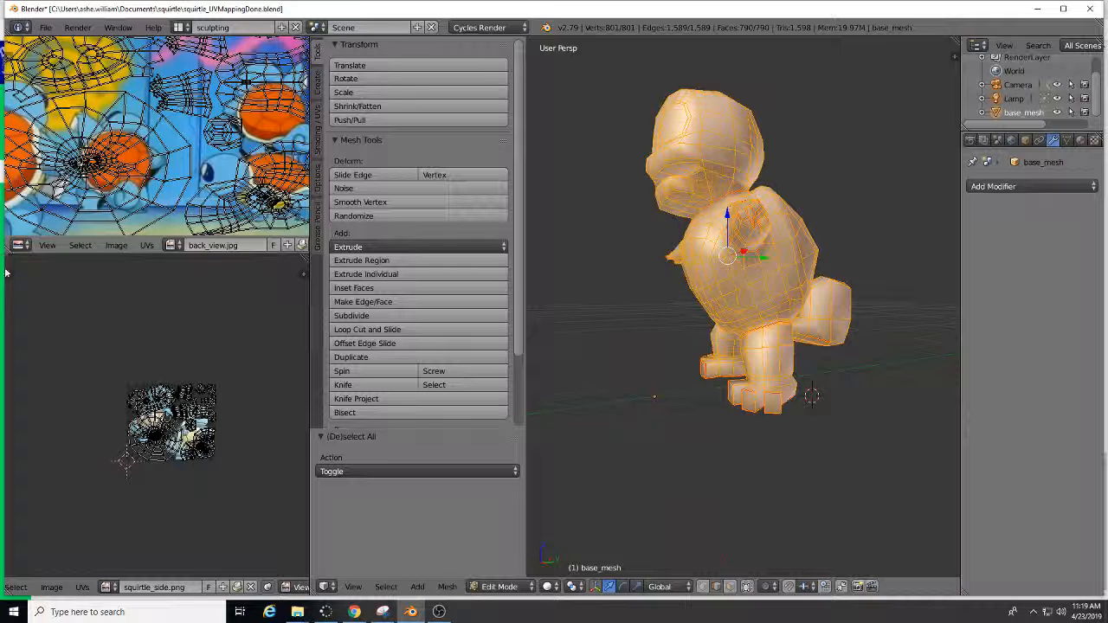
- Join the two stacked image editors, keeping the one with back_view.jpg, and narrow it to enlarge the 3D view
{"action": "left_click_drag", "start_coordinate": [7, 249], "coordinate": [101, 347]}
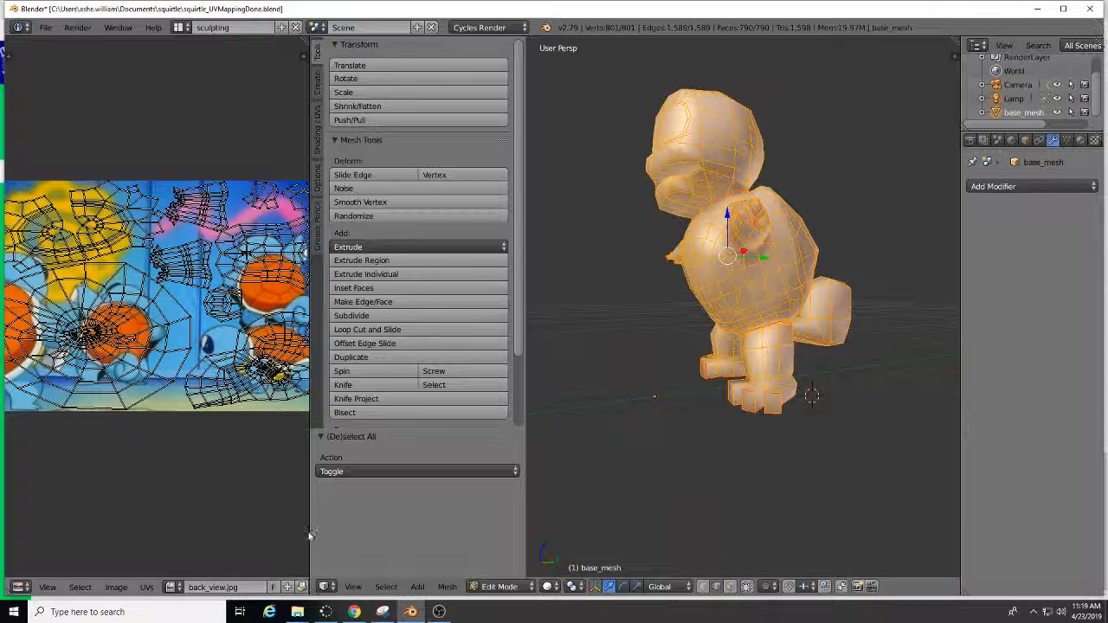
{"action": "left_click_drag", "start_coordinate": [309, 530], "coordinate": [204, 537]}
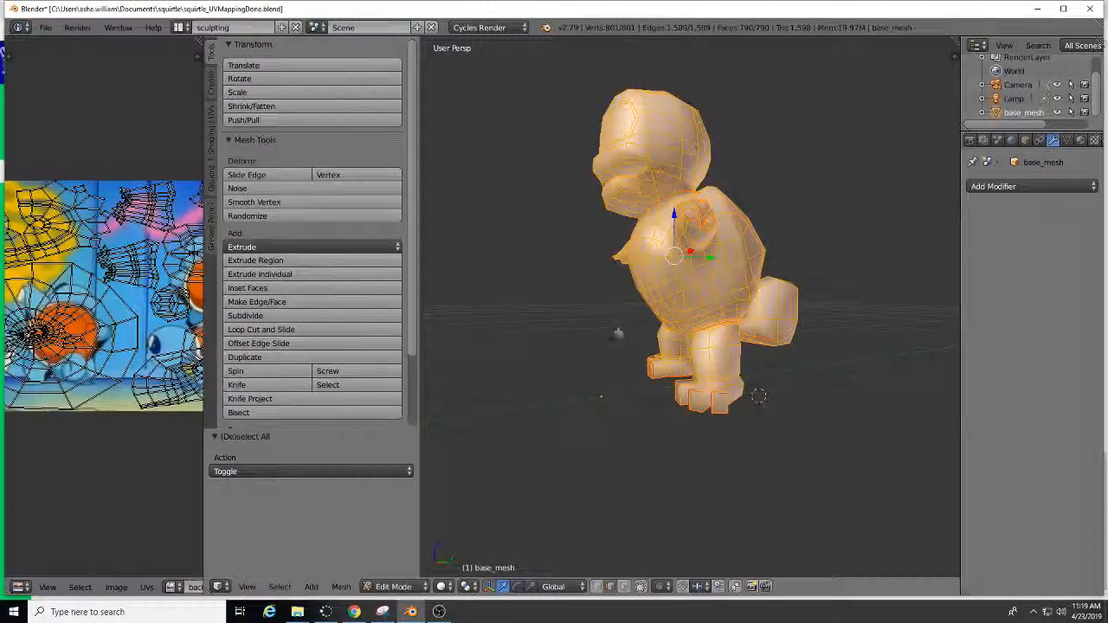
{"action": "scroll", "coordinate": [618, 334], "scroll_direction": "up", "scroll_amount": 3}
{"action": "middle_click_drag", "start_coordinate": [644, 317], "coordinate": [723, 319]}
{"action": "scroll", "coordinate": [703, 326], "scroll_direction": "down", "scroll_amount": 5}
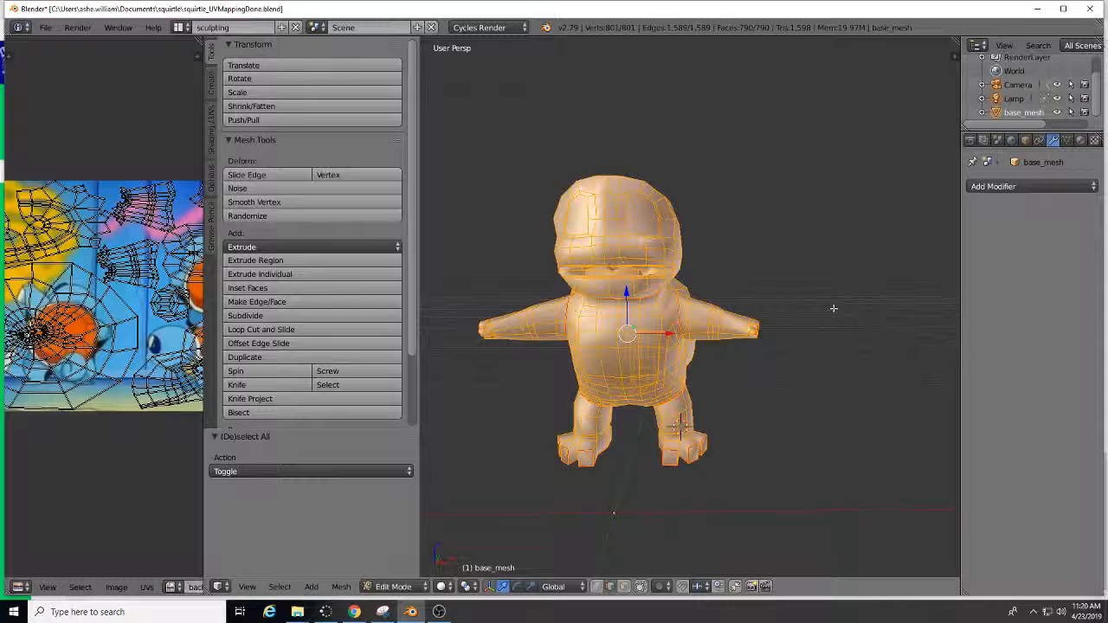
- Enable Matcap shading in the 3D view and choose the glossy red matcap
{"action": "key", "text": "n"}
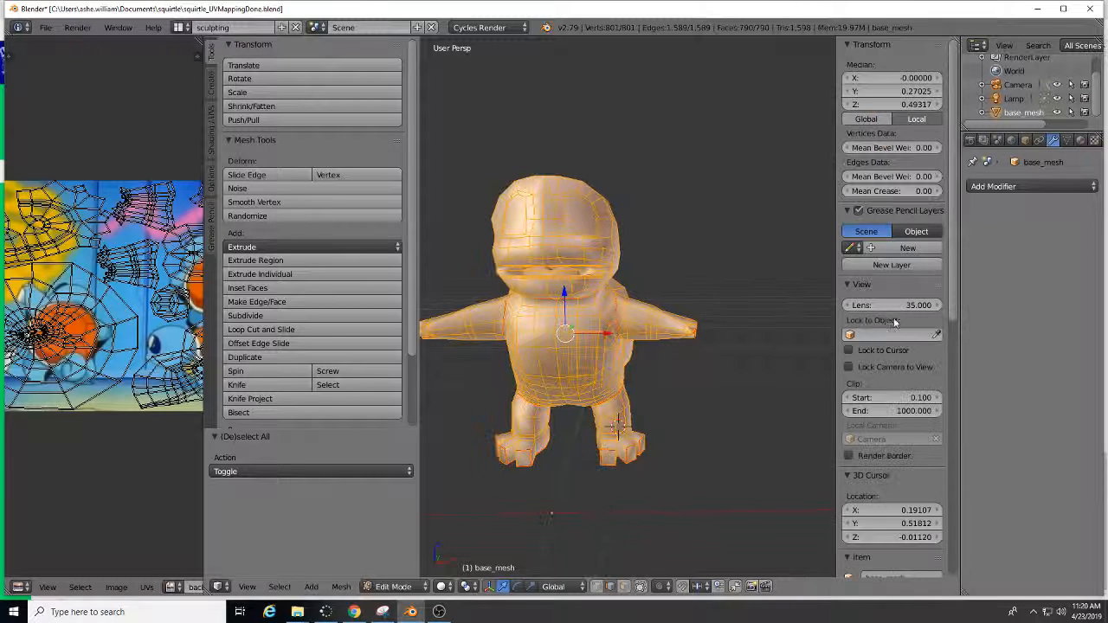
{"action": "scroll", "coordinate": [921, 477], "scroll_direction": "down", "scroll_amount": 4}
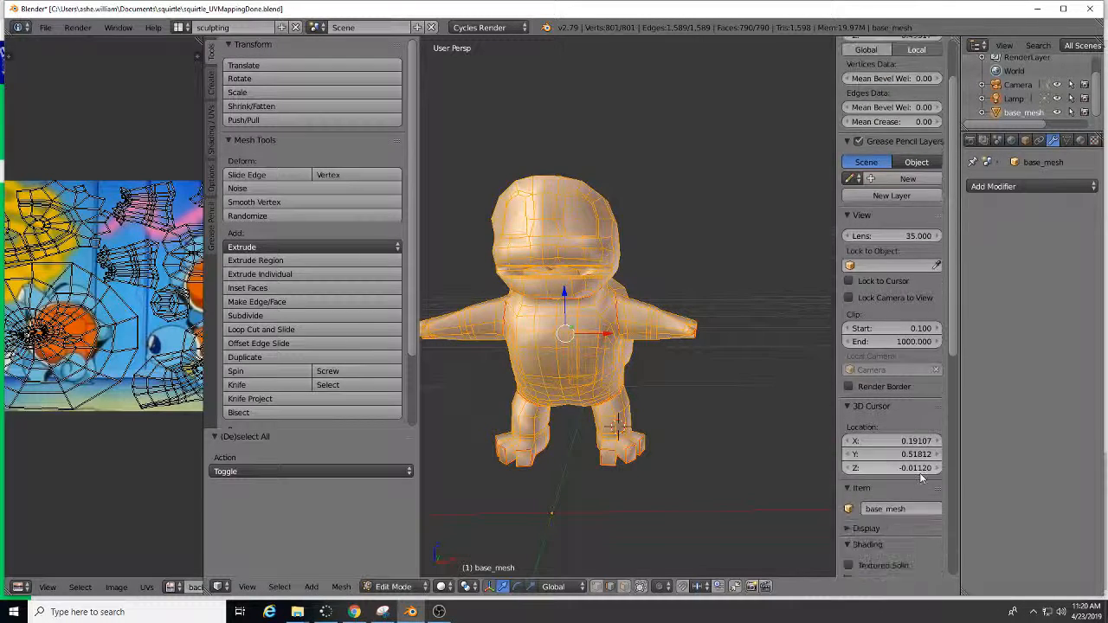
{"action": "scroll", "coordinate": [909, 407], "scroll_direction": "down", "scroll_amount": 2}
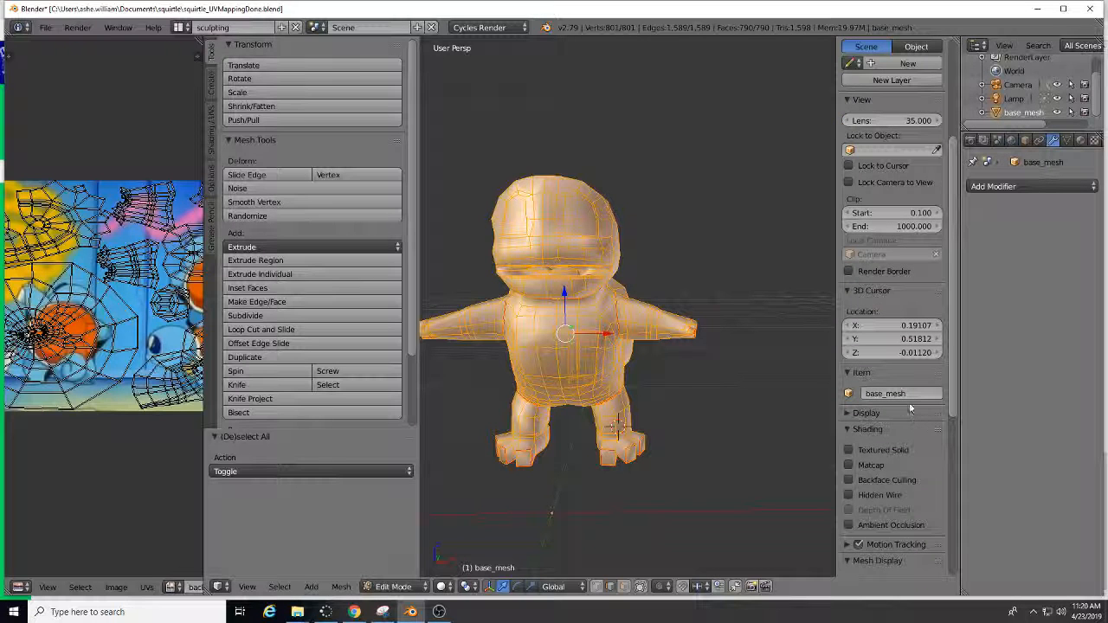
{"action": "scroll", "coordinate": [872, 465], "scroll_direction": "down", "scroll_amount": 2}
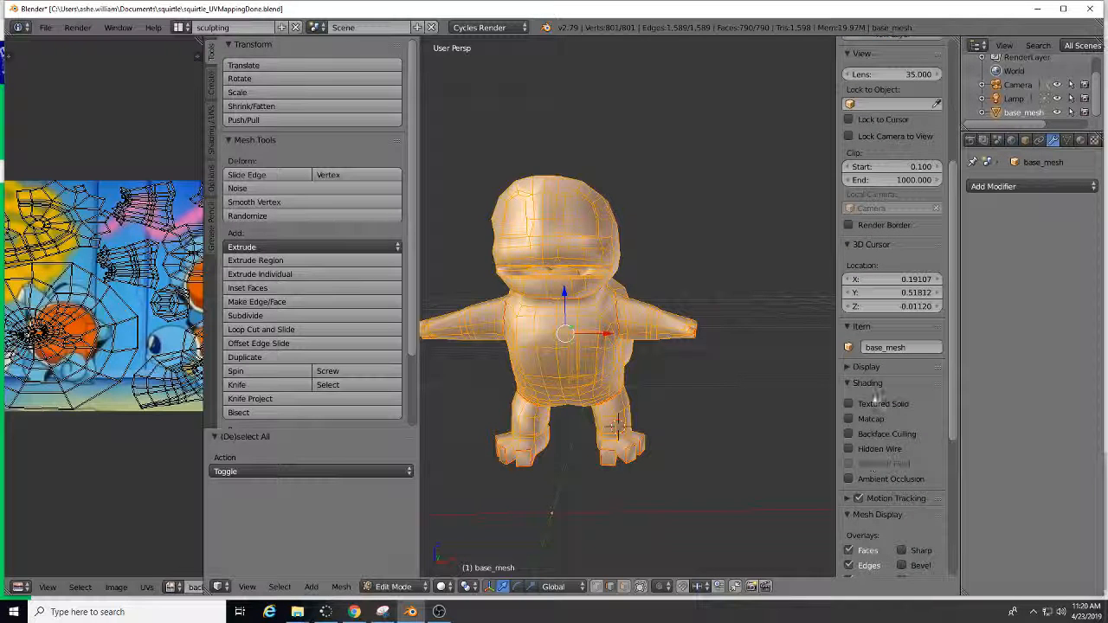
{"action": "left_click", "coordinate": [868, 421]}
{"action": "left_click", "coordinate": [904, 472]}
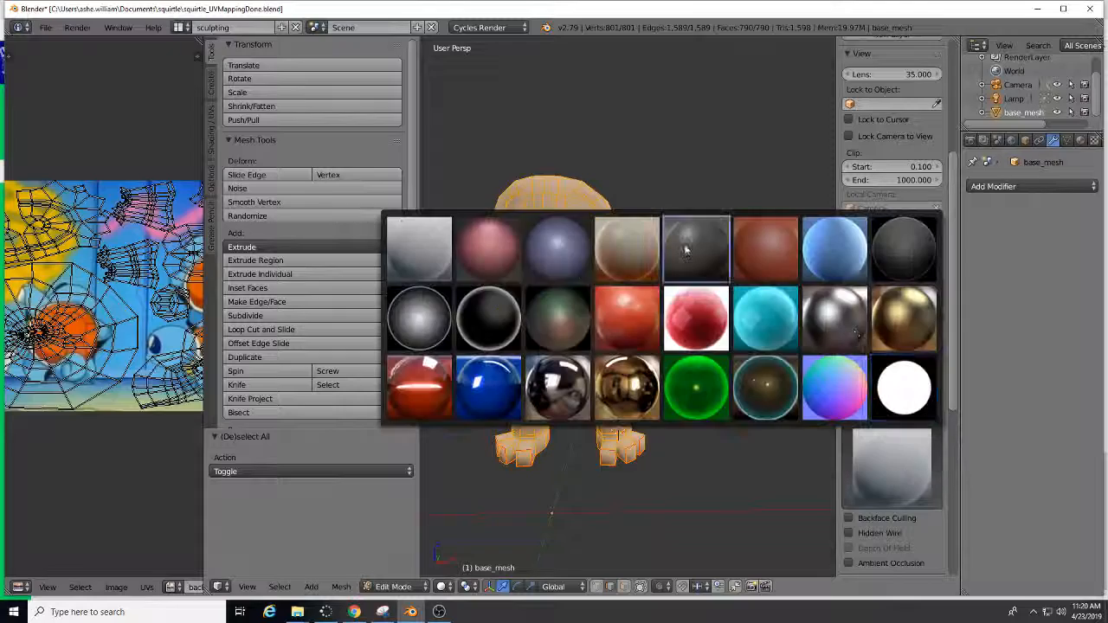
{"action": "left_click", "coordinate": [630, 315]}
- Change the viewport matcap to the light blue one
{"action": "middle_click_drag", "start_coordinate": [643, 372], "coordinate": [572, 389]}
{"action": "left_click", "coordinate": [875, 472]}
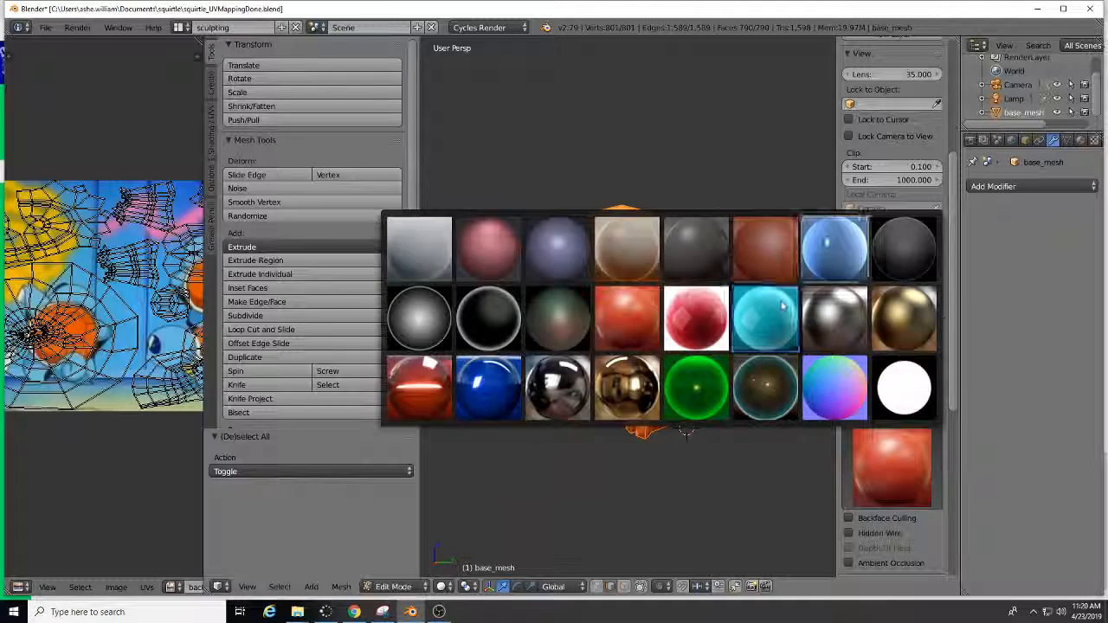
{"action": "left_click", "coordinate": [835, 248]}
- Switch base_mesh to Object Mode and enable Ambient Occlusion in the viewport shading
{"action": "middle_click_drag", "start_coordinate": [685, 424], "coordinate": [672, 366]}
{"action": "key", "text": "Tab"}
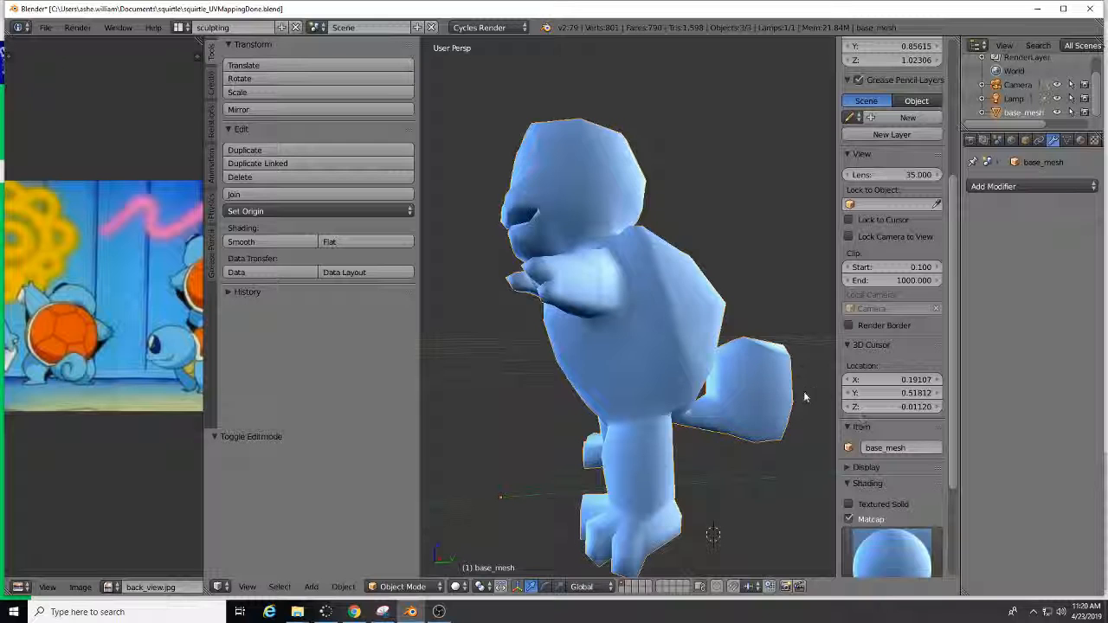
{"action": "scroll", "coordinate": [898, 413], "scroll_direction": "down", "scroll_amount": 5}
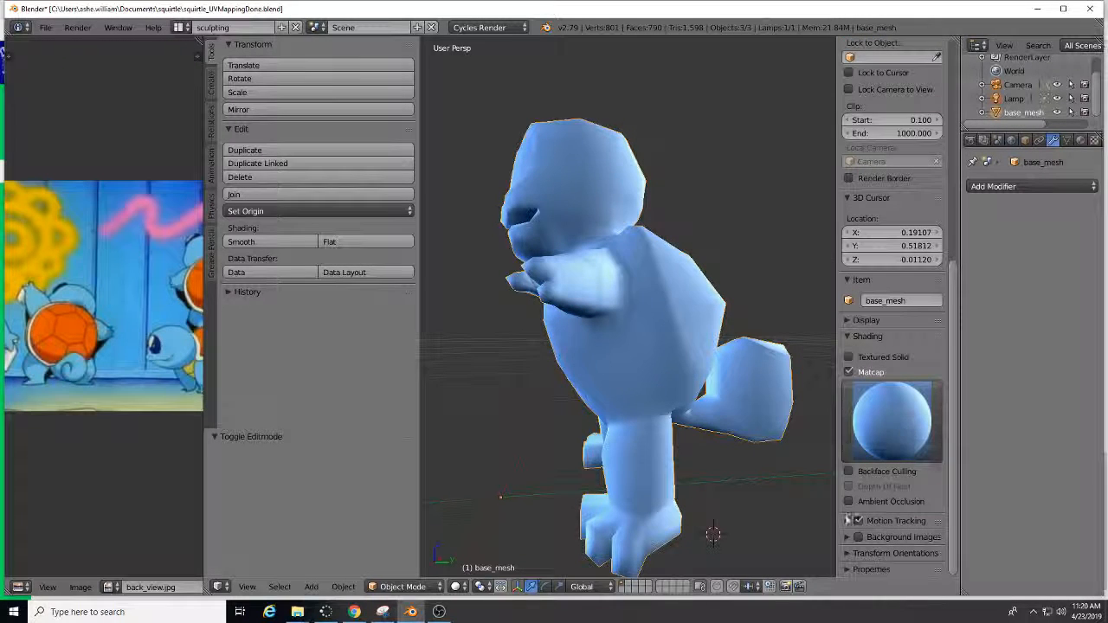
{"action": "left_click", "coordinate": [849, 502]}
- Examine the ambient occlusion shading in the creases around the model's neck, arms, shell and mouth
{"action": "middle_click_drag", "start_coordinate": [818, 463], "coordinate": [667, 299]}
{"action": "scroll", "coordinate": [663, 285], "scroll_direction": "up", "scroll_amount": 3}
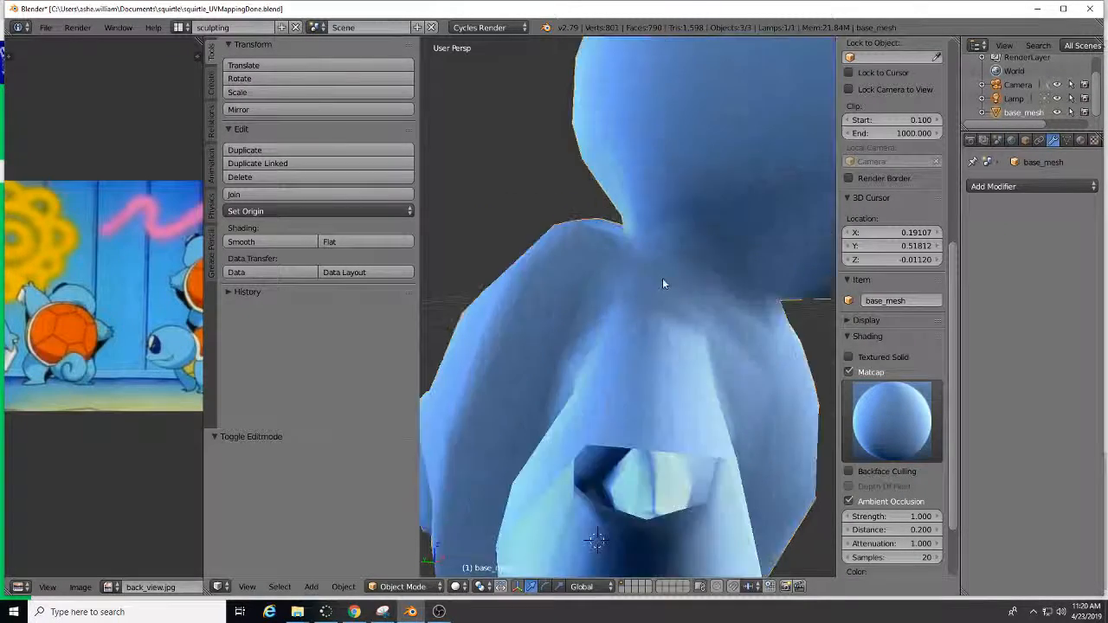
{"action": "scroll", "coordinate": [570, 324], "scroll_direction": "down", "scroll_amount": 5}
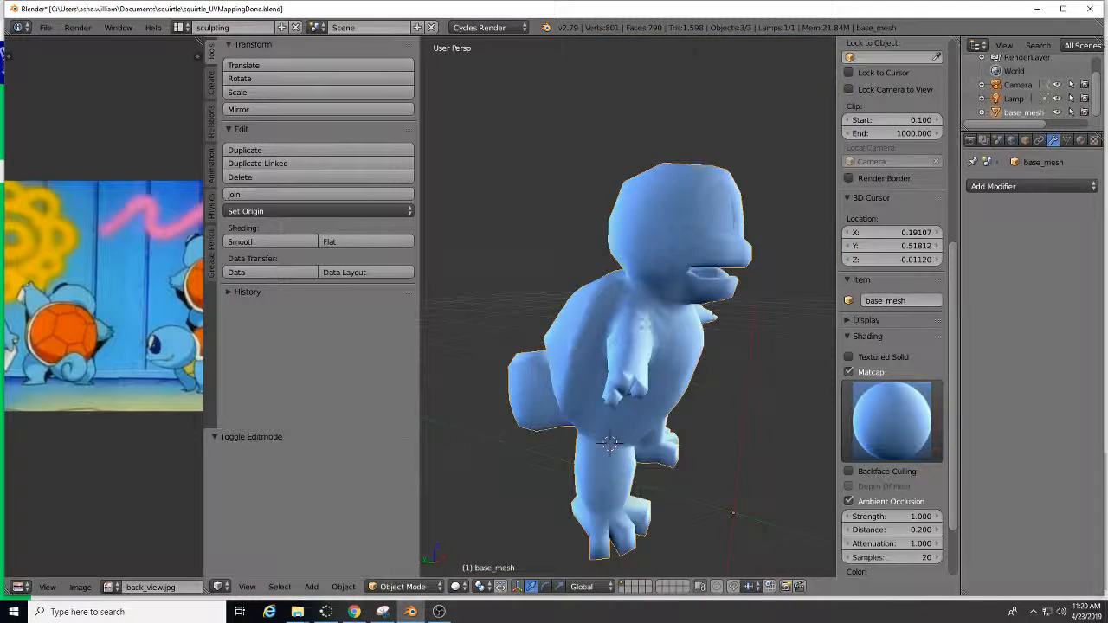
{"action": "middle_click_drag", "start_coordinate": [571, 325], "coordinate": [684, 345]}
{"action": "scroll", "coordinate": [639, 342], "scroll_direction": "up", "scroll_amount": 3}
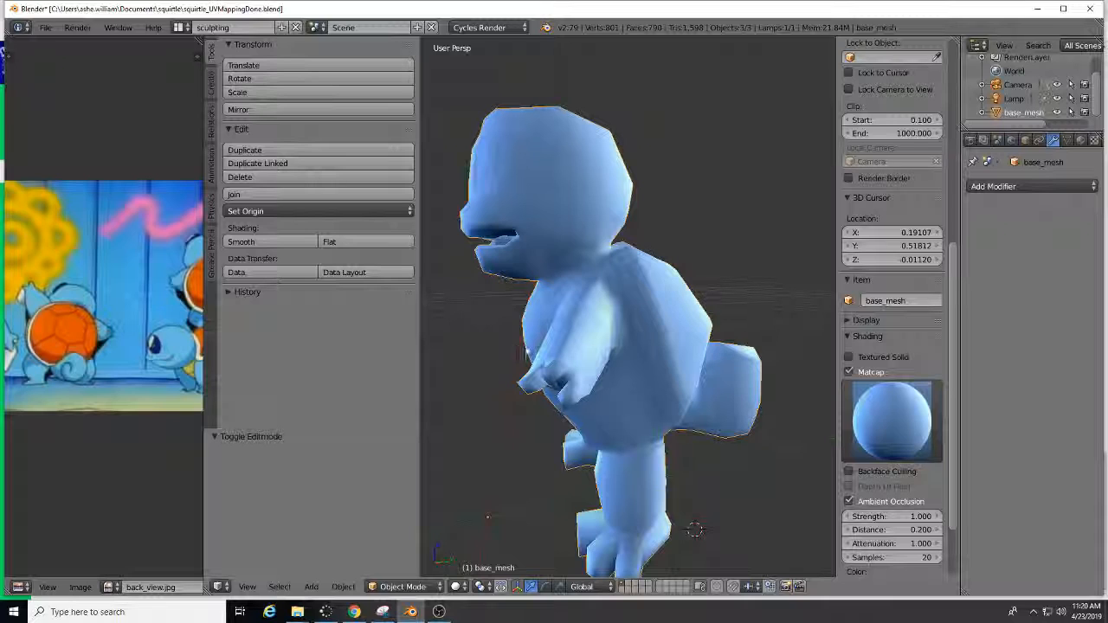
{"action": "scroll", "coordinate": [526, 353], "scroll_direction": "down", "scroll_amount": 3}
{"action": "middle_click_drag", "start_coordinate": [526, 352], "coordinate": [679, 338]}
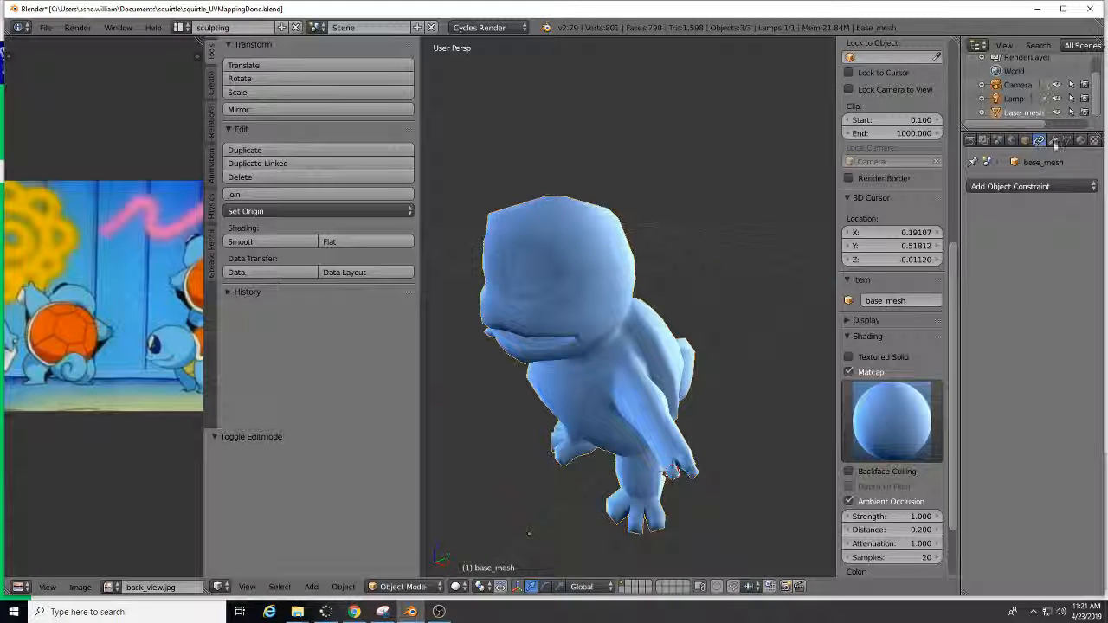
- Add a Multiresolution modifier to base_mesh and subdivide it once
{"action": "left_click", "coordinate": [1039, 182]}
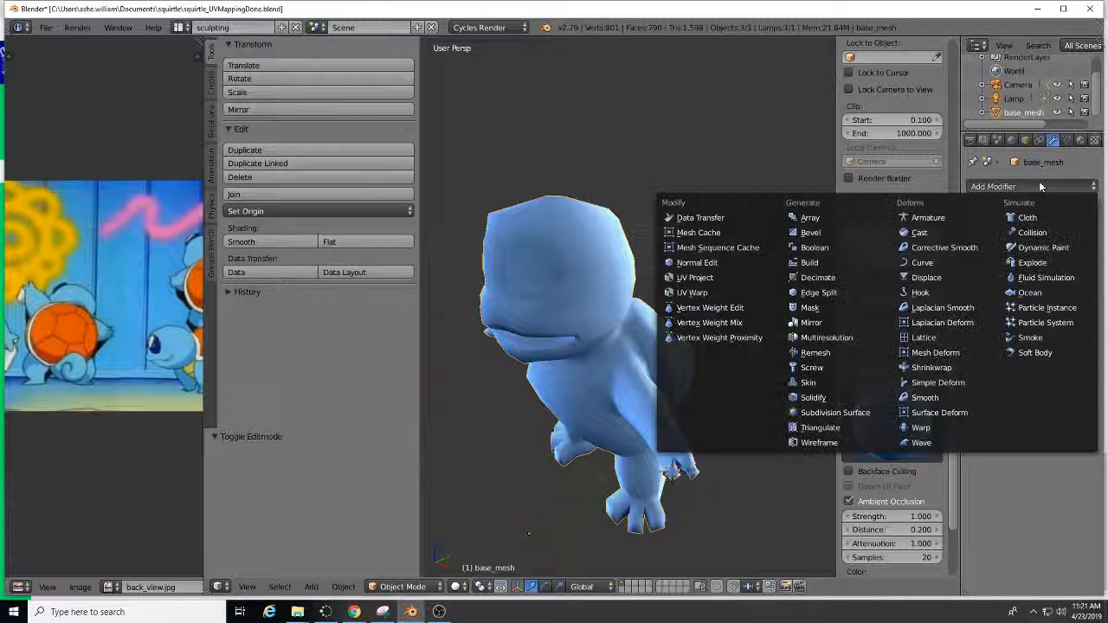
{"action": "left_click", "coordinate": [853, 338]}
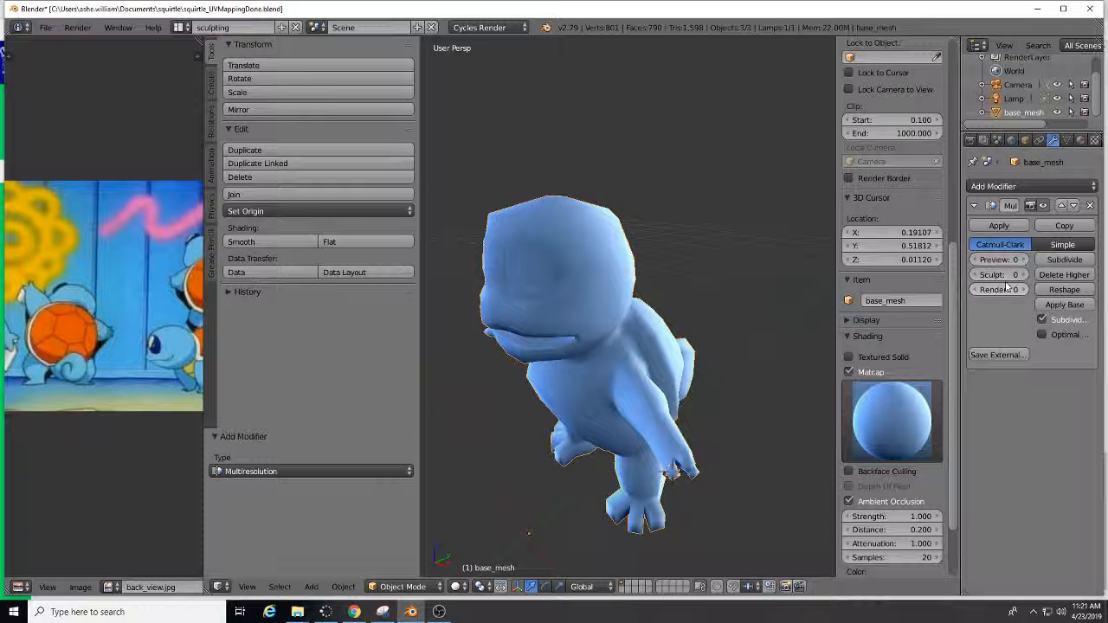
{"action": "middle_click_drag", "start_coordinate": [554, 294], "coordinate": [612, 311]}
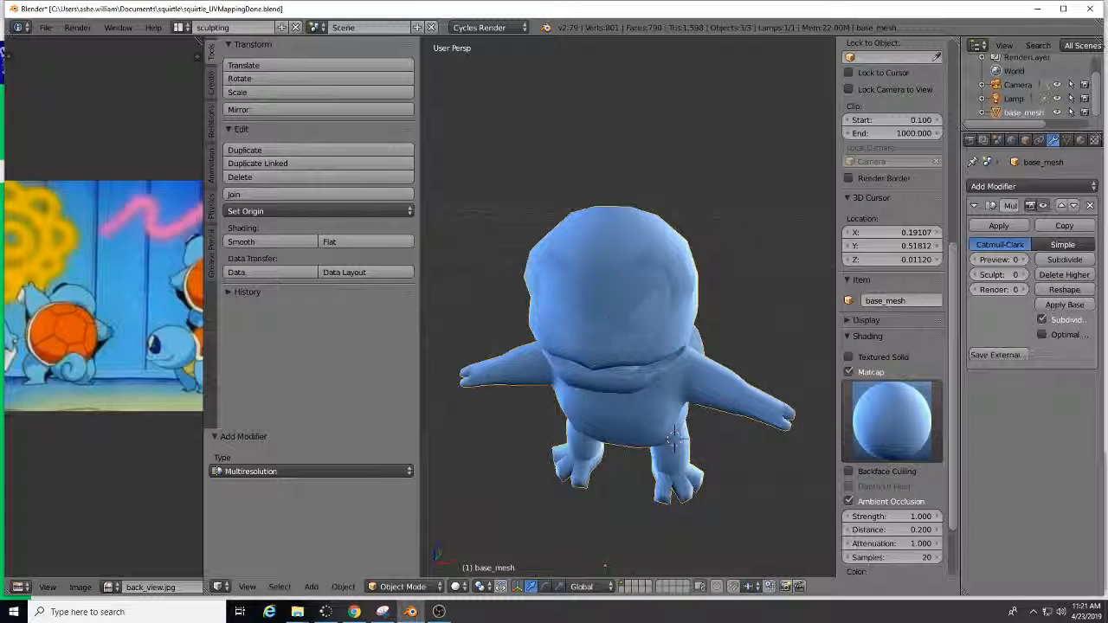
{"action": "middle_click_drag", "start_coordinate": [631, 319], "coordinate": [700, 332]}
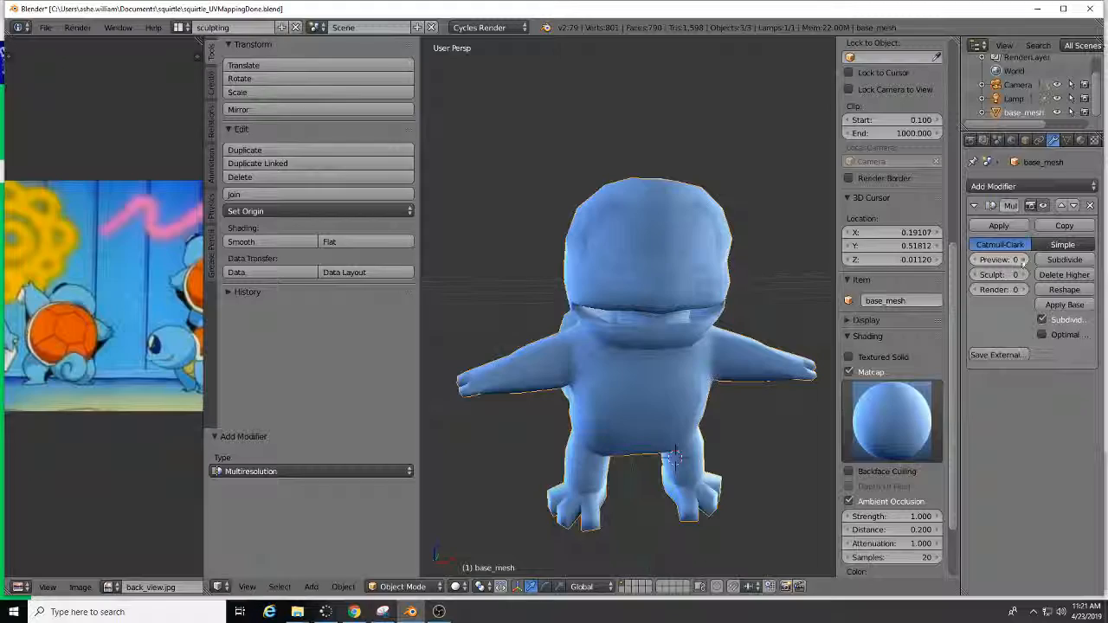
{"action": "key", "text": "Tab"}
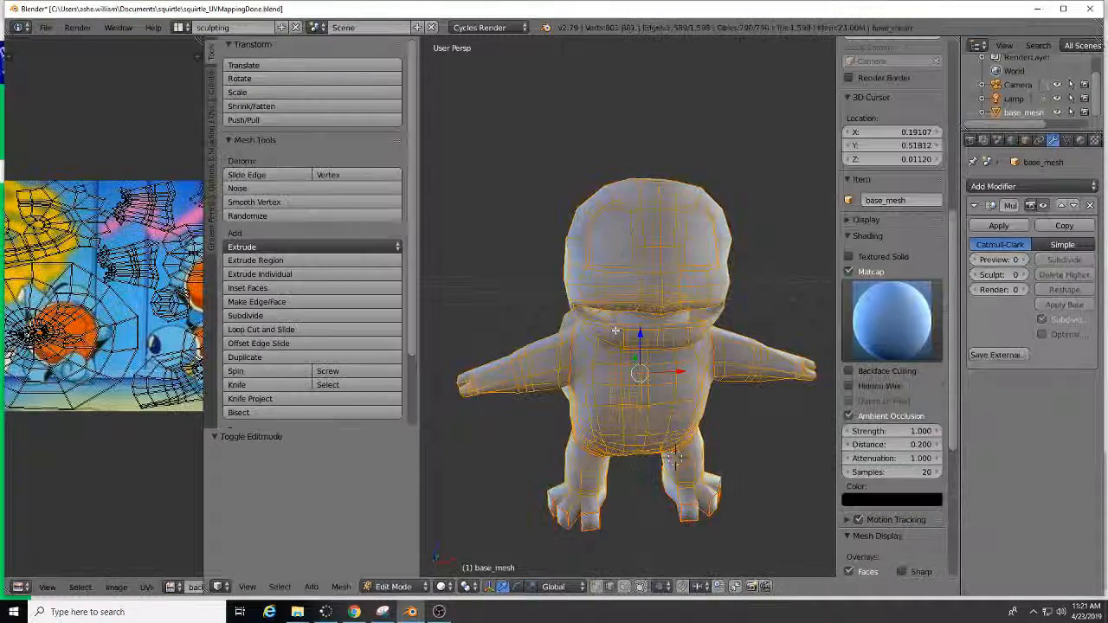
{"action": "key", "text": "Tab"}
{"action": "middle_click_drag", "start_coordinate": [606, 407], "coordinate": [681, 474]}
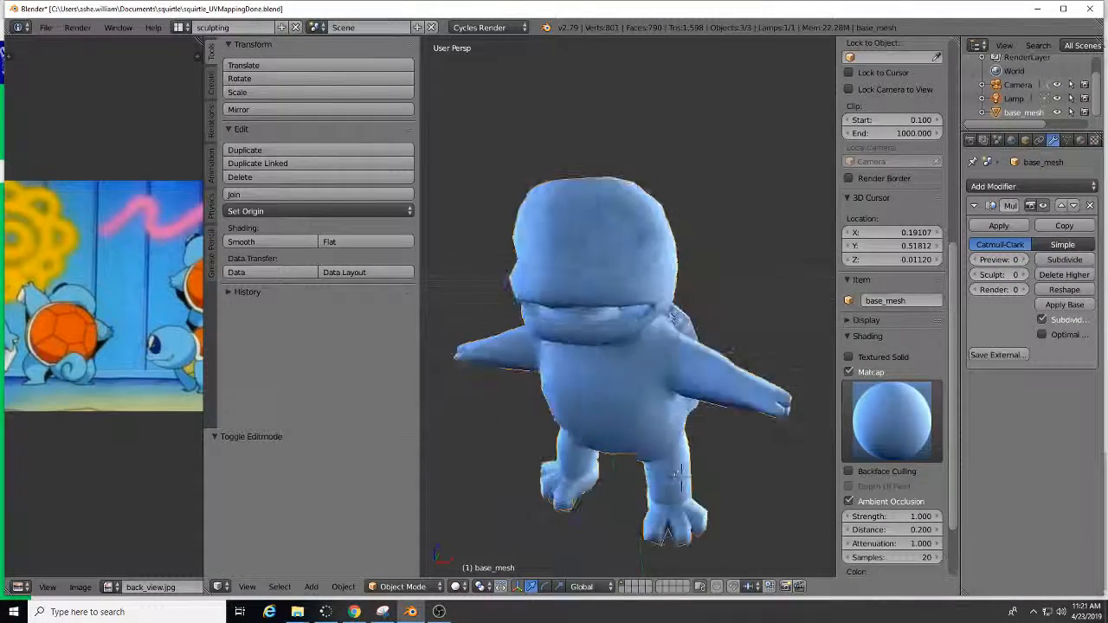
{"action": "mouse_move", "coordinate": [674, 316]}
{"action": "middle_mouse_down"}
{"action": "mouse_move", "coordinate": [648, 310]}
{"action": "mouse_move", "coordinate": [663, 329]}
{"action": "middle_mouse_up"}
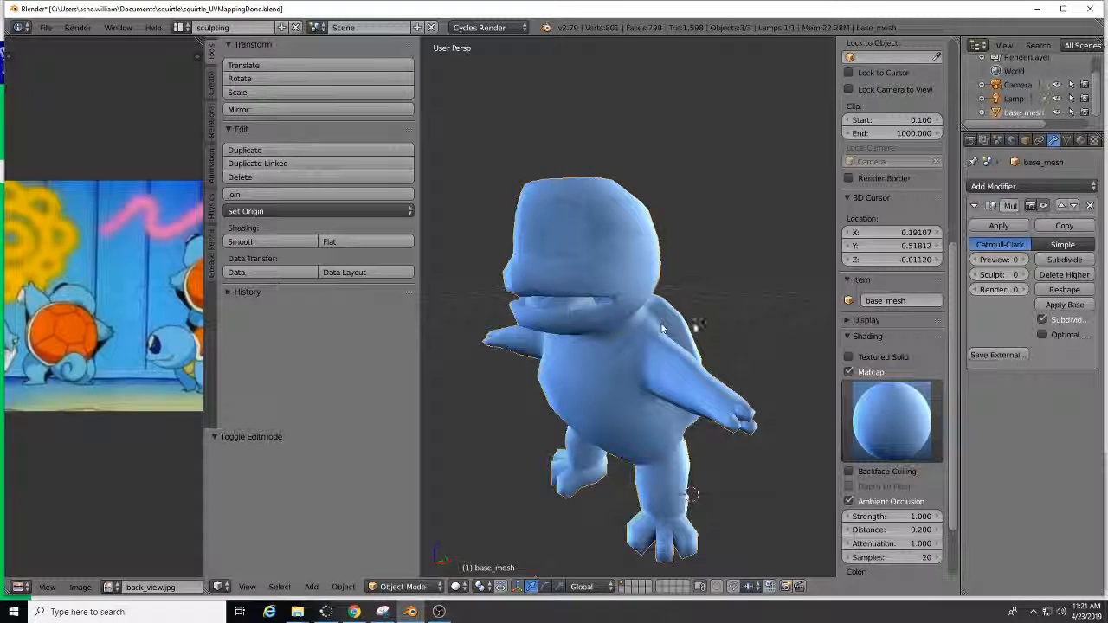
{"action": "left_click", "coordinate": [1062, 260]}
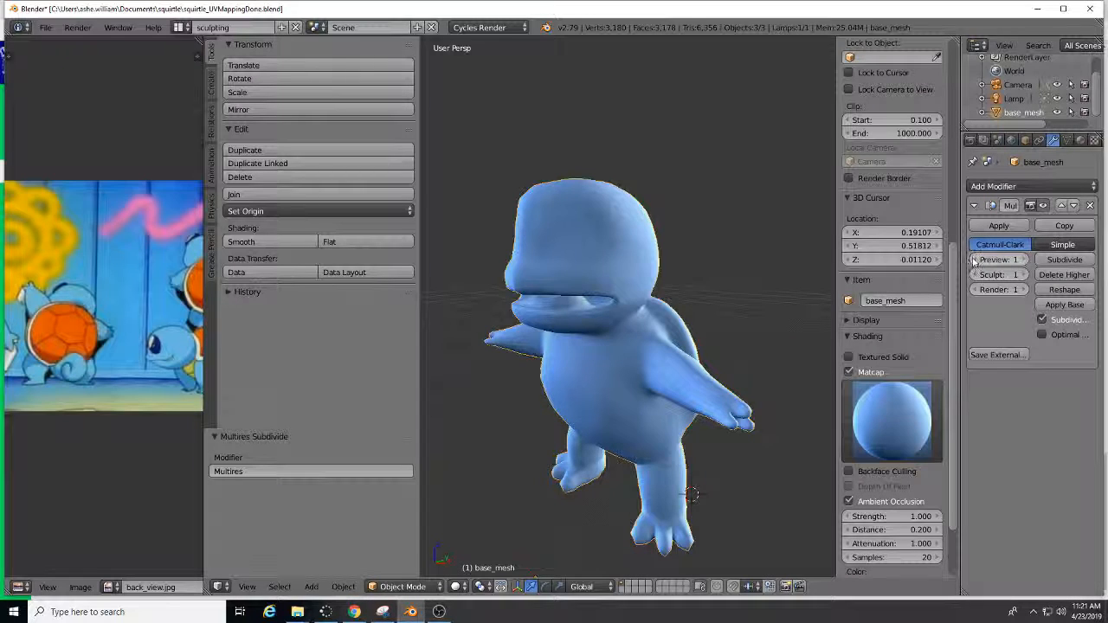
- Set the Multiresolution preview level to 0 and check the mesh density briefly in wireframe
{"action": "left_click", "coordinate": [975, 260]}
{"action": "mouse_move", "coordinate": [673, 297]}
{"action": "middle_mouse_down"}
{"action": "mouse_move", "coordinate": [719, 260]}
{"action": "mouse_move", "coordinate": [749, 299]}
{"action": "middle_mouse_up"}
{"action": "key", "text": "z"}
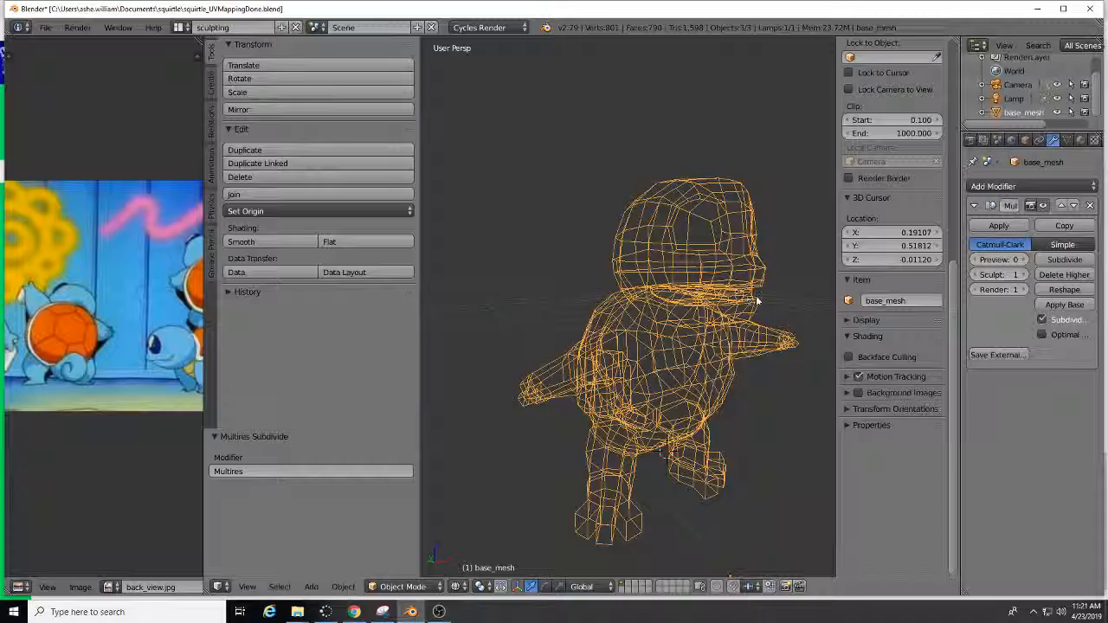
{"action": "key", "text": "z"}
- Switch base_mesh to Sculpt Mode and display it in wireframe
{"action": "left_click", "coordinate": [437, 588]}
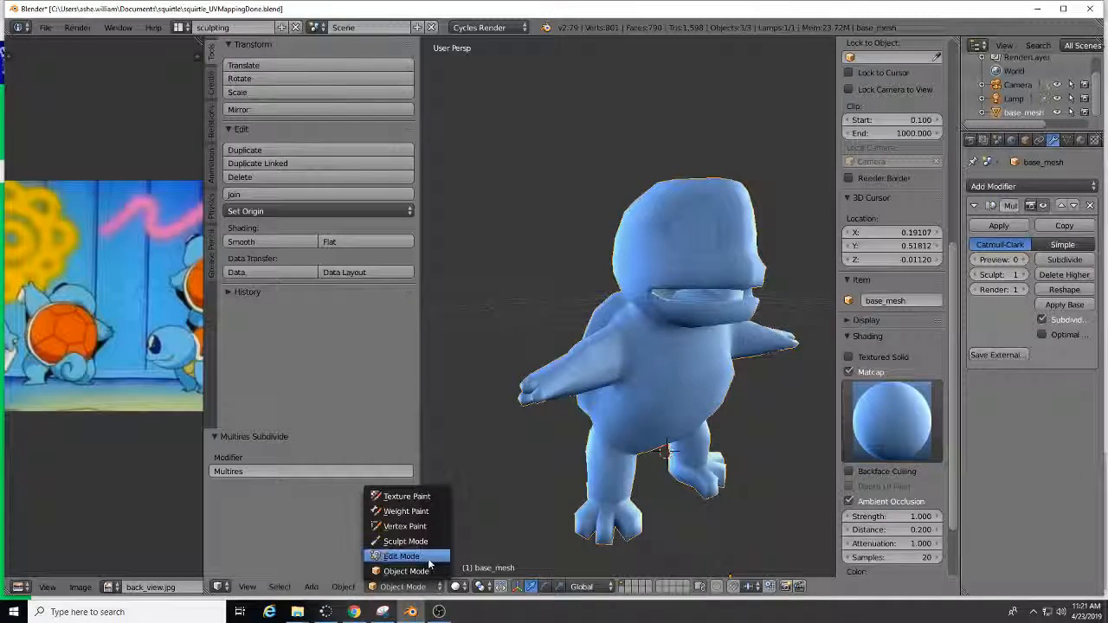
{"action": "left_click", "coordinate": [407, 539]}
{"action": "key", "text": "z"}
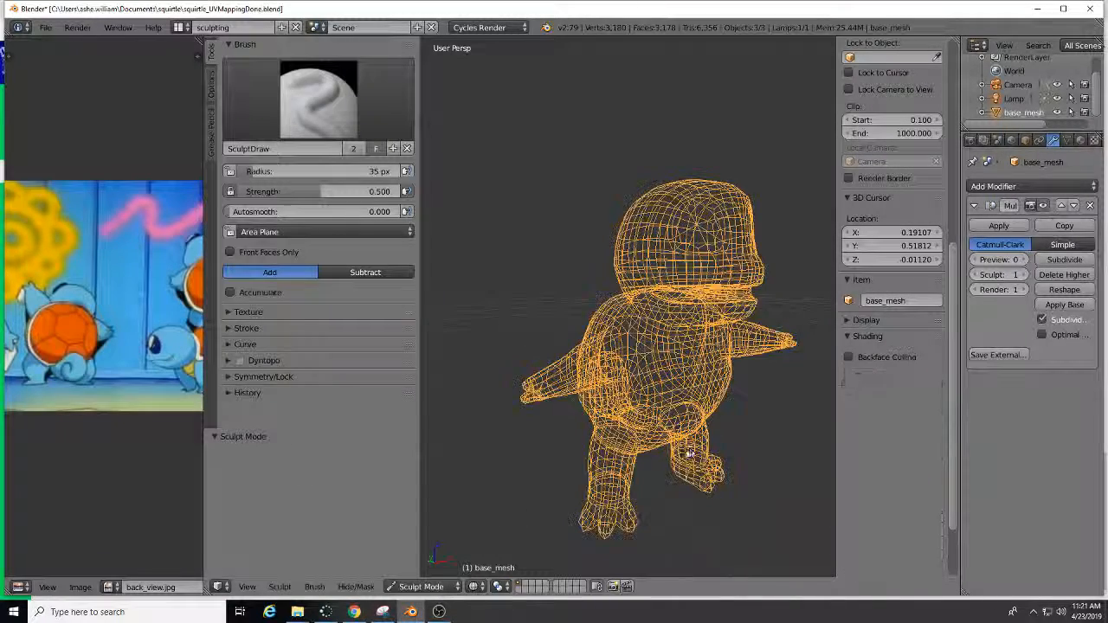
{"action": "middle_click_drag", "start_coordinate": [684, 448], "coordinate": [585, 445]}
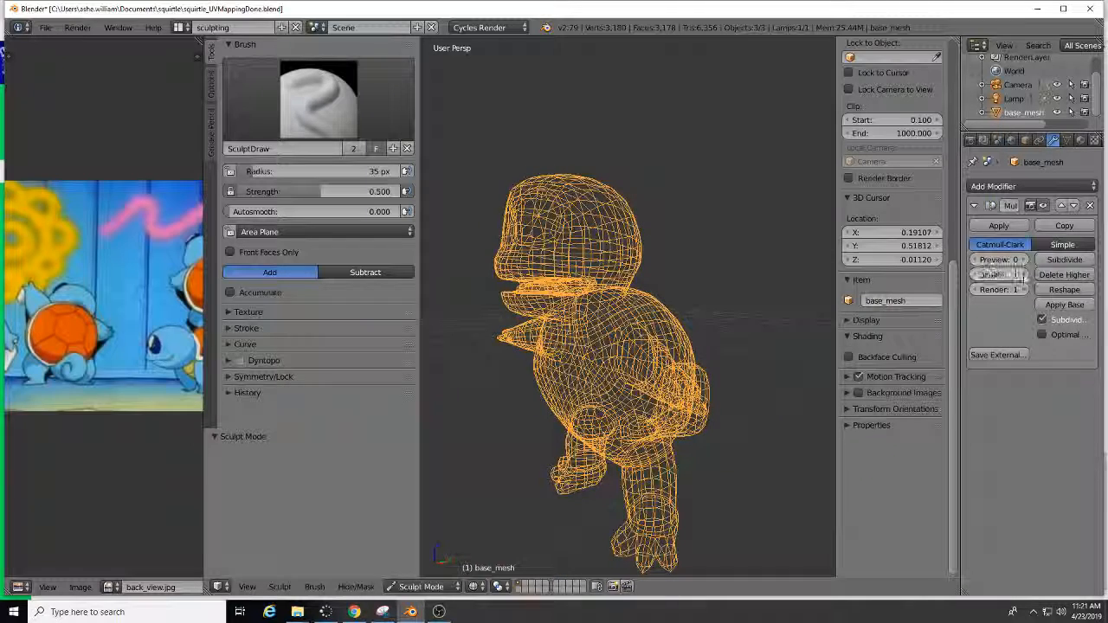
- Subdivide the Multiresolution modifier once more, raising the sculpt level to 2, and return base_mesh to Object Mode
{"action": "left_click", "coordinate": [1072, 261]}
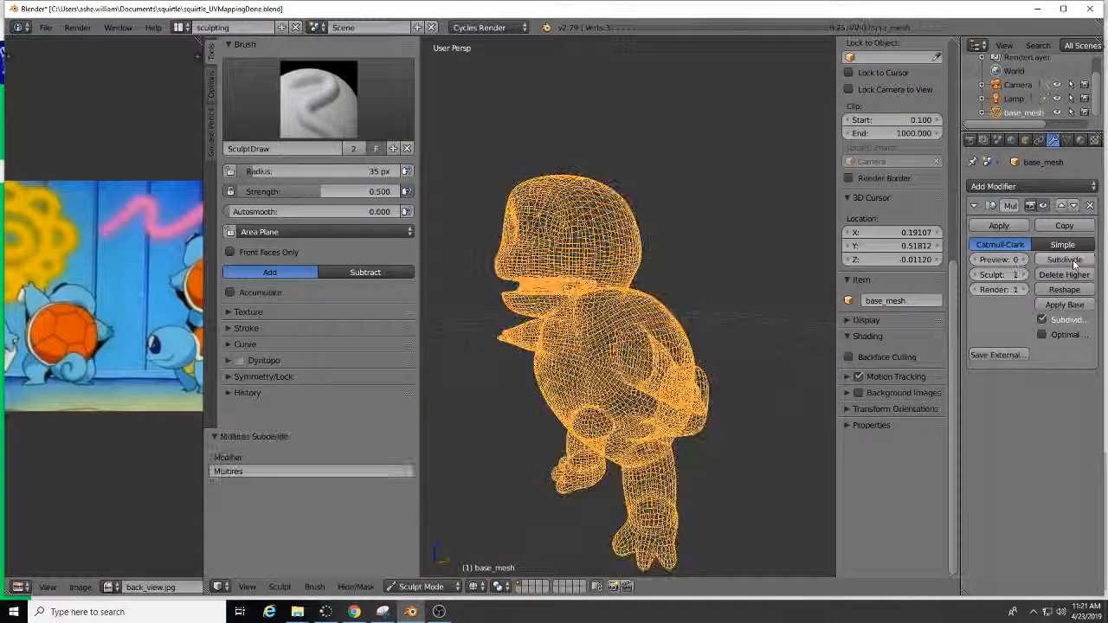
{"action": "mouse_move", "coordinate": [794, 307]}
{"action": "middle_mouse_down"}
{"action": "mouse_move", "coordinate": [695, 340]}
{"action": "mouse_move", "coordinate": [773, 399]}
{"action": "mouse_move", "coordinate": [745, 412]}
{"action": "middle_mouse_up"}
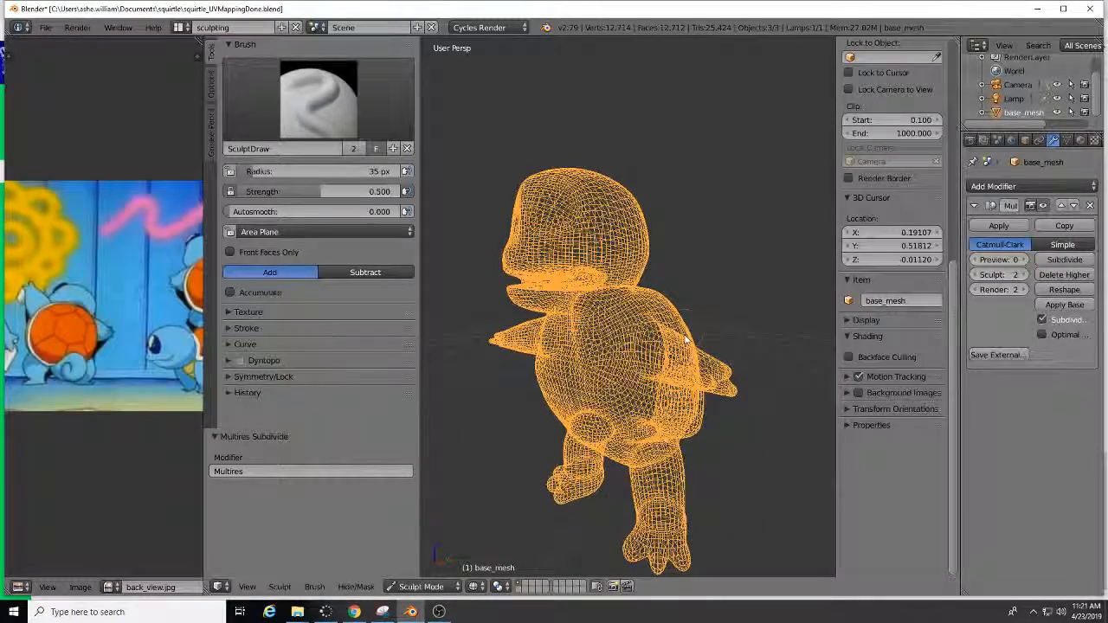
{"action": "left_click", "coordinate": [433, 587]}
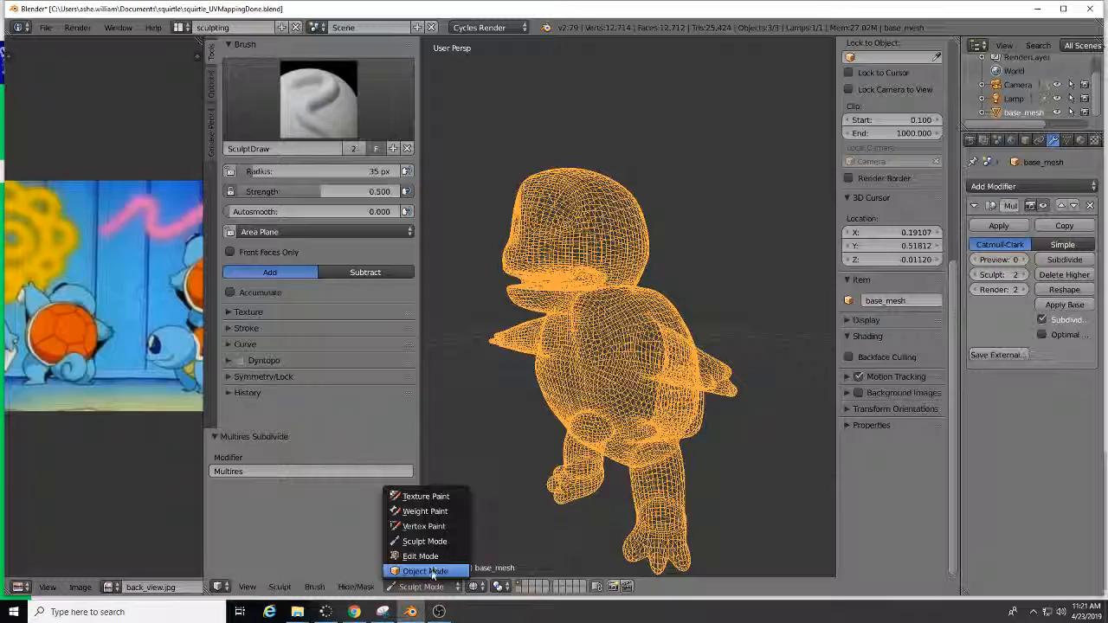
{"action": "left_click", "coordinate": [434, 573]}
{"action": "mouse_move", "coordinate": [648, 464]}
{"action": "middle_mouse_down"}
{"action": "mouse_move", "coordinate": [698, 433]}
{"action": "mouse_move", "coordinate": [615, 498]}
{"action": "mouse_move", "coordinate": [459, 579]}
{"action": "middle_mouse_up"}
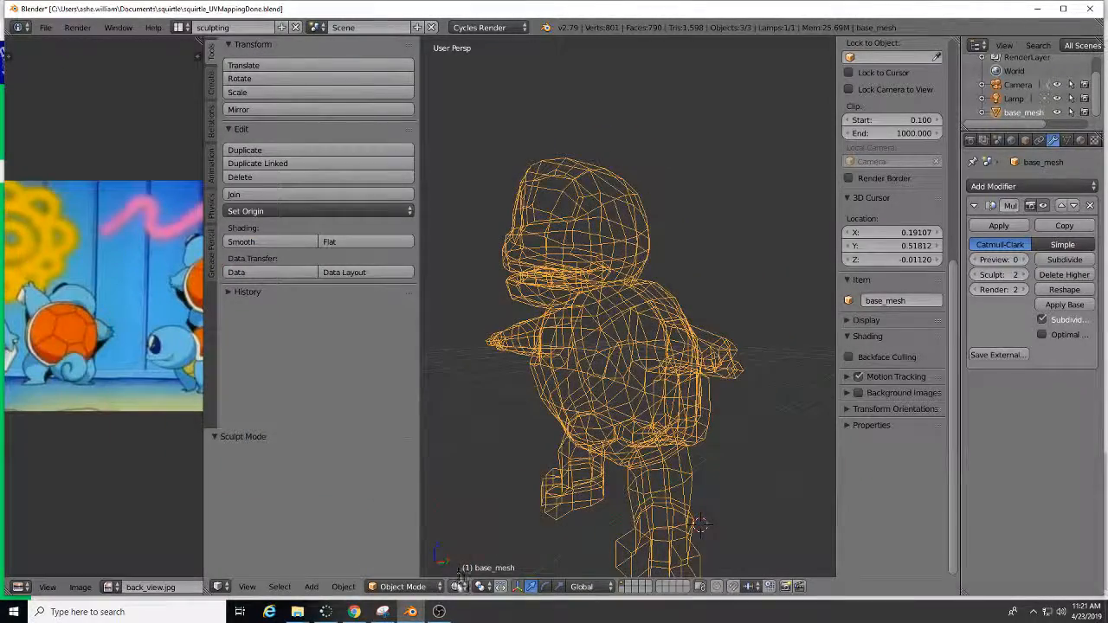
- Preview base_mesh in Material shading and return the viewport to Solid shading with the blue matcap
{"action": "left_click", "coordinate": [458, 585]}
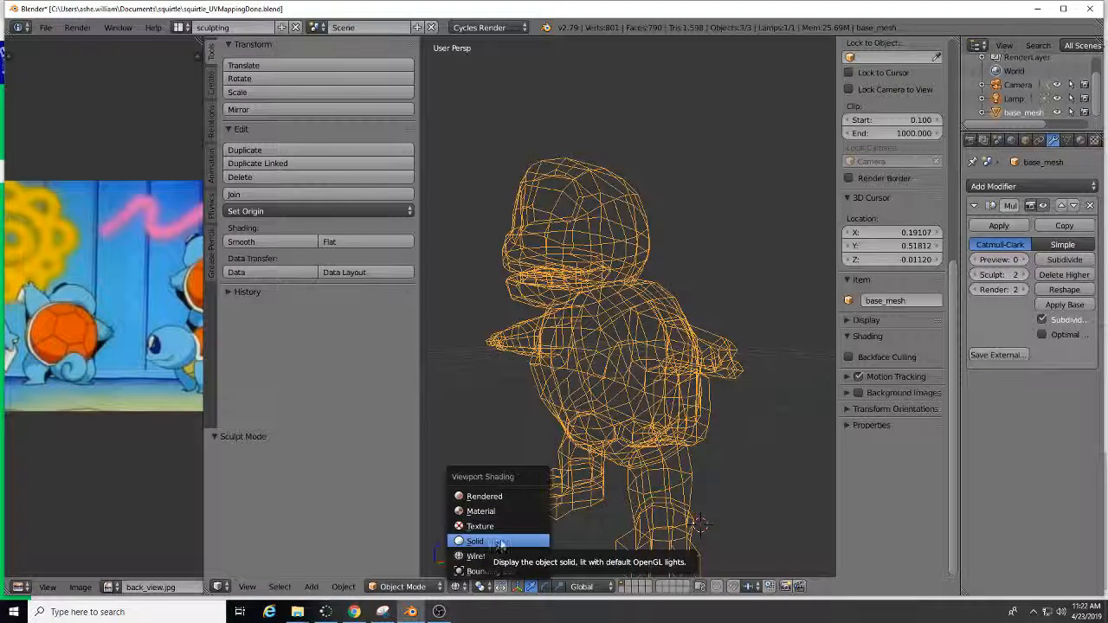
{"action": "left_click", "coordinate": [464, 588]}
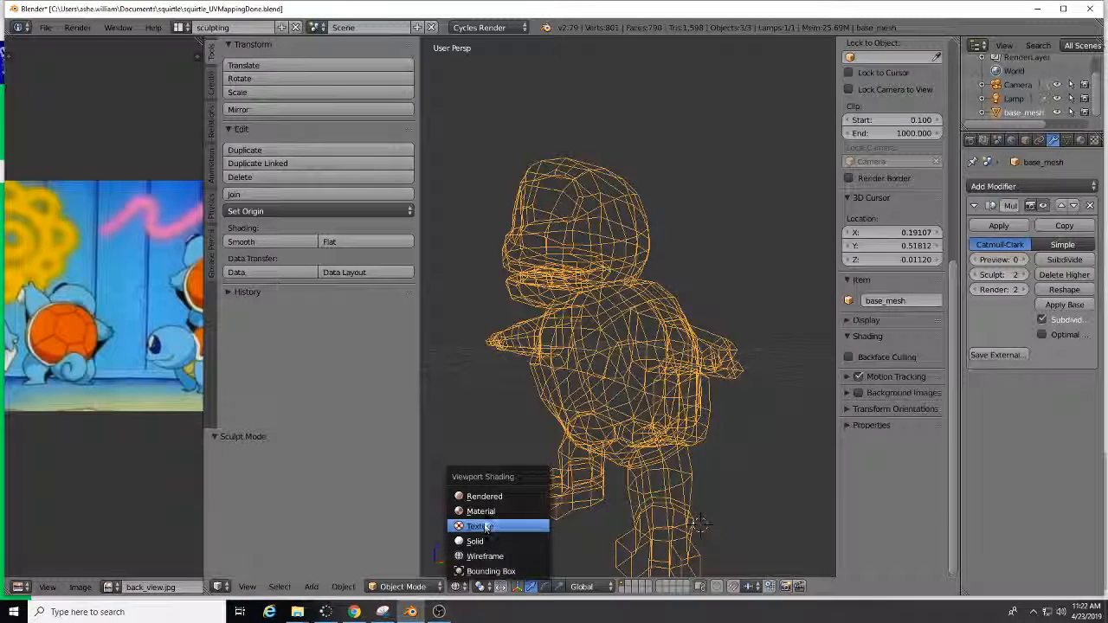
{"action": "left_click", "coordinate": [489, 513]}
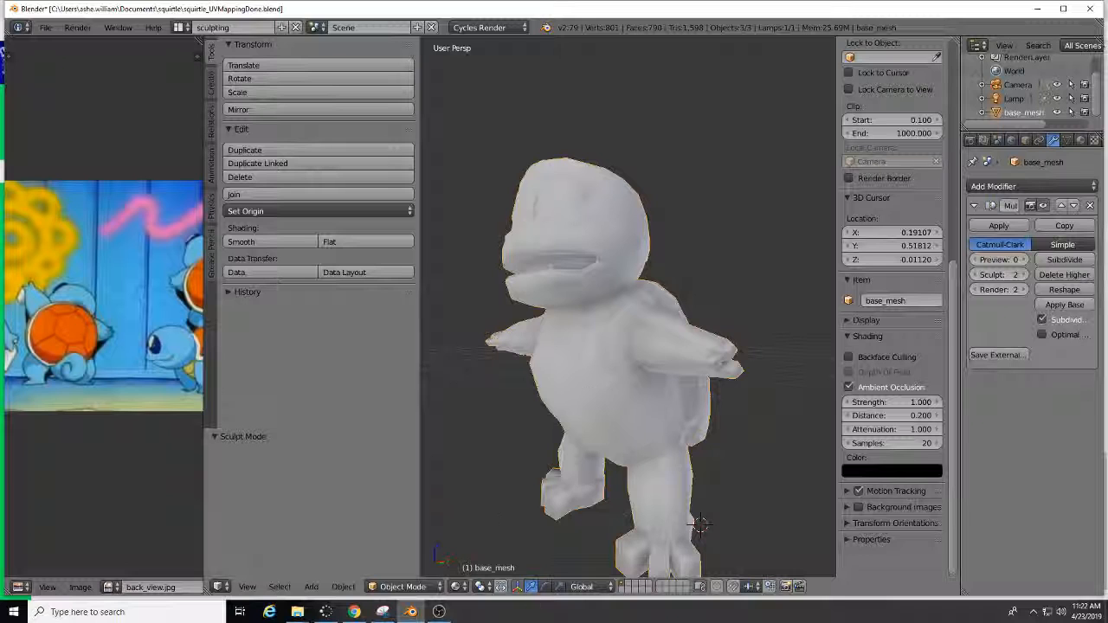
{"action": "left_click", "coordinate": [459, 587]}
{"action": "left_click", "coordinate": [493, 539]}
{"action": "scroll", "coordinate": [596, 442], "scroll_direction": "down", "scroll_amount": 4}
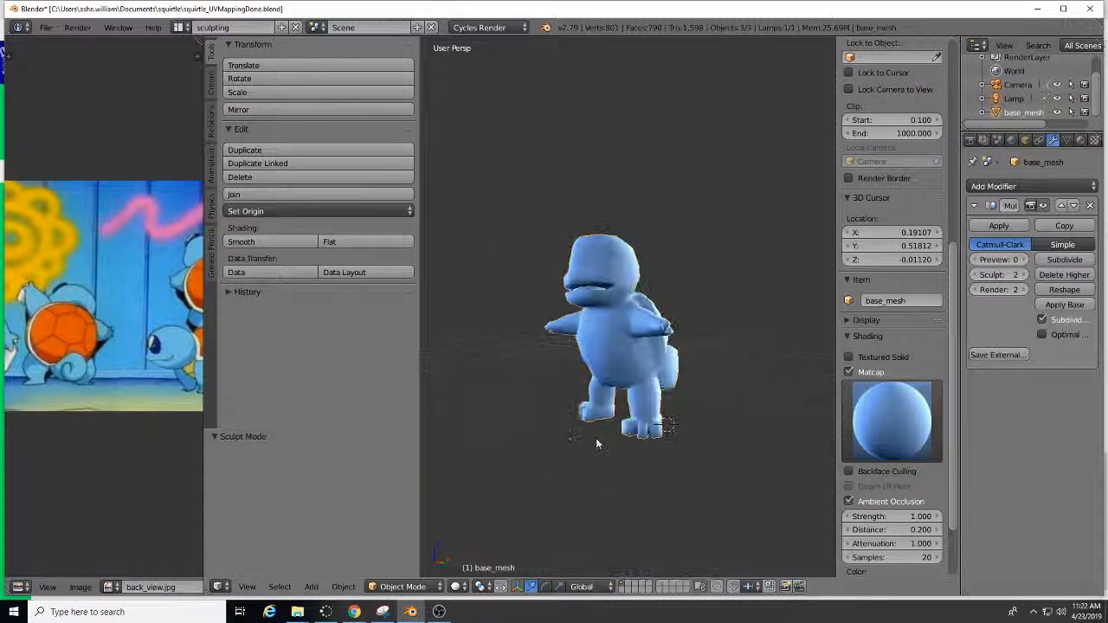
{"action": "middle_click_drag", "start_coordinate": [611, 416], "coordinate": [658, 428]}
{"action": "scroll", "coordinate": [660, 372], "scroll_direction": "up", "scroll_amount": 3}
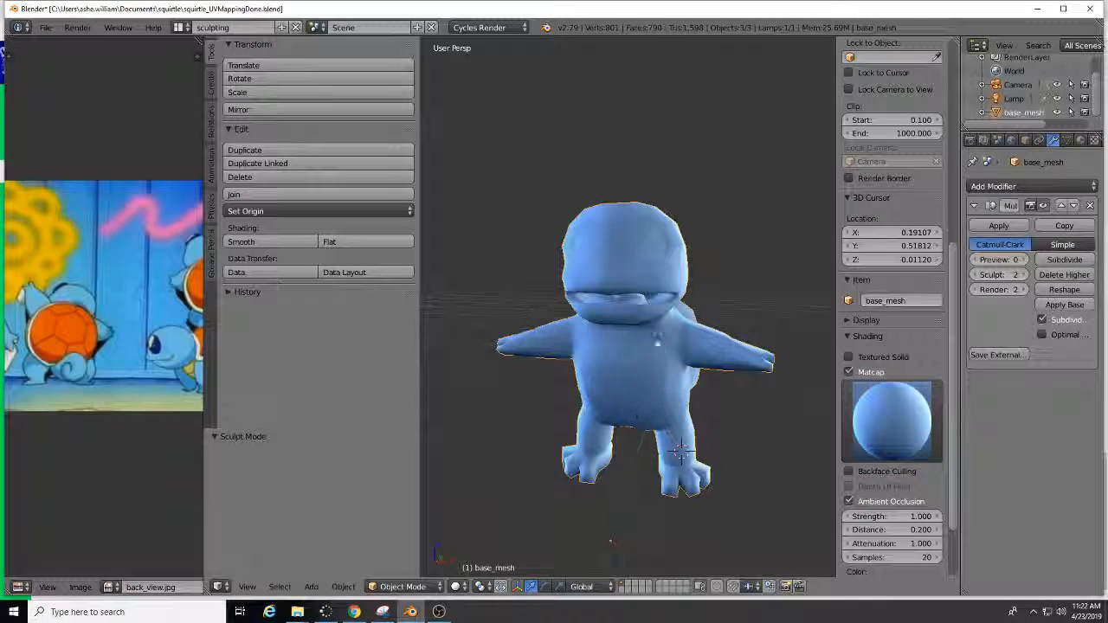
{"action": "middle_click_drag", "start_coordinate": [660, 367], "coordinate": [615, 362]}
- Put base_mesh in Sculpt Mode and subdivide its Multiresolution modifier once more, to sculpt level 3
{"action": "left_click_drag", "start_coordinate": [421, 379], "coordinate": [378, 378]}
{"action": "left_click", "coordinate": [403, 587]}
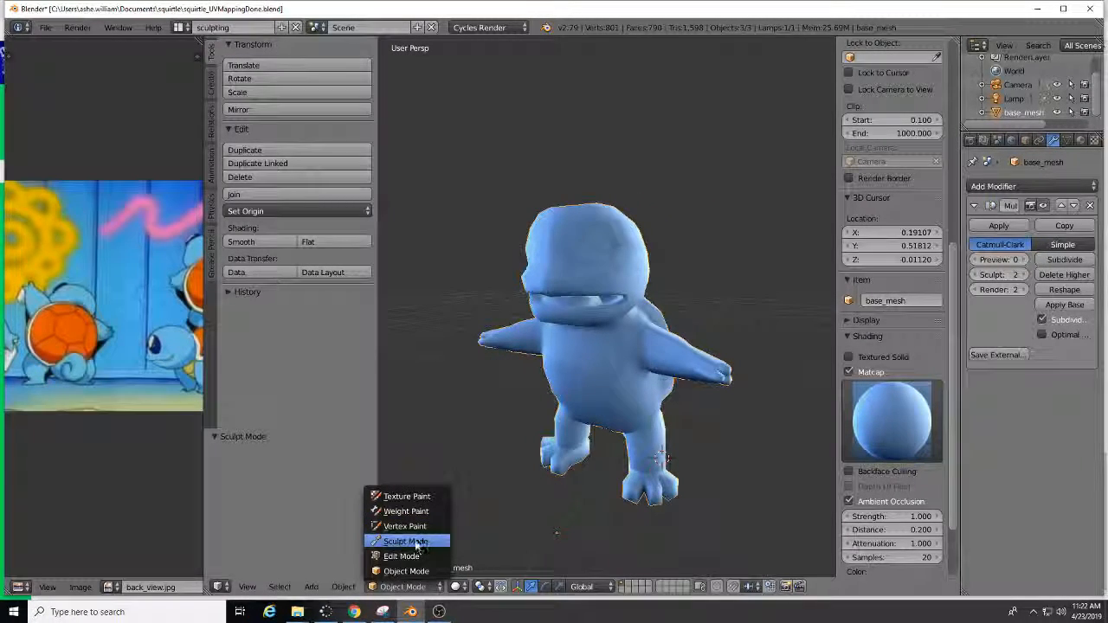
{"action": "left_click", "coordinate": [415, 541]}
{"action": "mouse_move", "coordinate": [682, 289]}
{"action": "middle_mouse_down"}
{"action": "mouse_move", "coordinate": [707, 374]}
{"action": "mouse_move", "coordinate": [646, 393]}
{"action": "mouse_move", "coordinate": [667, 408]}
{"action": "mouse_move", "coordinate": [645, 396]}
{"action": "mouse_move", "coordinate": [647, 383]}
{"action": "mouse_move", "coordinate": [640, 407]}
{"action": "middle_mouse_up"}
{"action": "scroll", "coordinate": [671, 388], "scroll_direction": "up", "scroll_amount": 5}
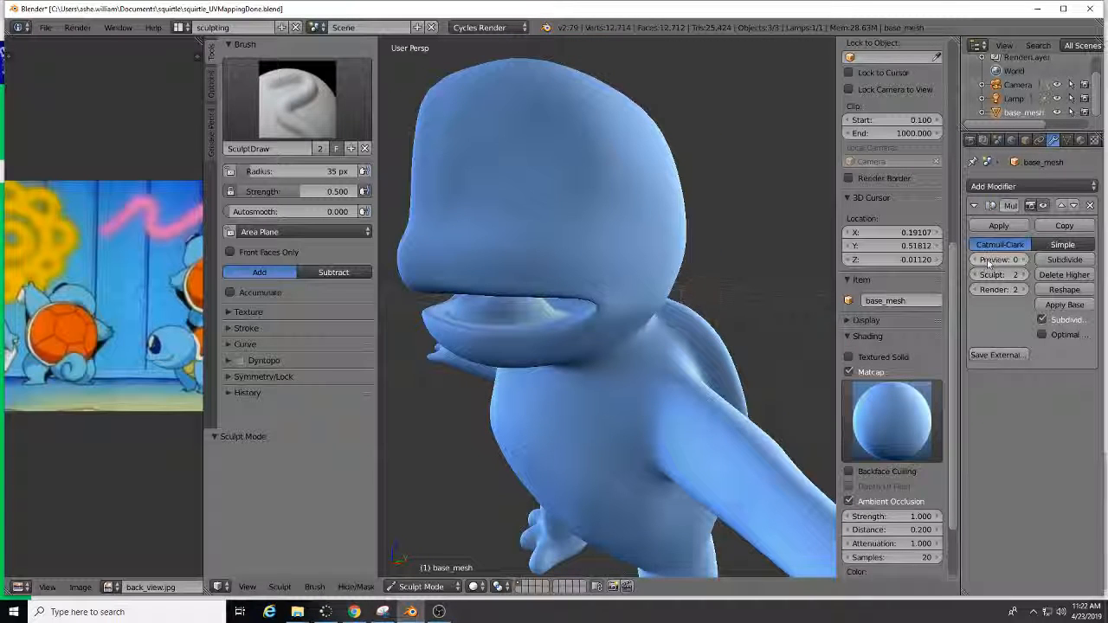
{"action": "mouse_move", "coordinate": [685, 285]}
{"action": "middle_mouse_down"}
{"action": "mouse_move", "coordinate": [642, 286]}
{"action": "mouse_move", "coordinate": [675, 286]}
{"action": "middle_mouse_up"}
{"action": "left_click", "coordinate": [1064, 259]}
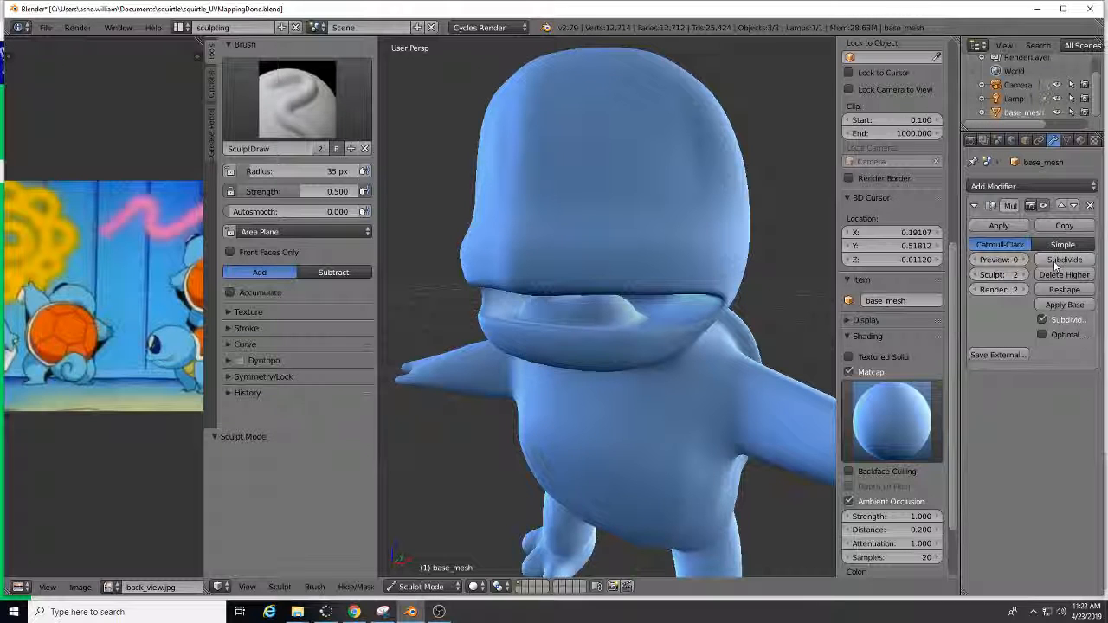
{"action": "mouse_move", "coordinate": [679, 324]}
{"action": "middle_mouse_down"}
{"action": "mouse_move", "coordinate": [626, 329]}
{"action": "mouse_move", "coordinate": [811, 330]}
{"action": "mouse_move", "coordinate": [383, 321]}
{"action": "mouse_move", "coordinate": [435, 309]}
{"action": "mouse_move", "coordinate": [455, 311]}
{"action": "mouse_move", "coordinate": [406, 321]}
{"action": "mouse_move", "coordinate": [772, 322]}
{"action": "mouse_move", "coordinate": [712, 321]}
{"action": "mouse_move", "coordinate": [724, 332]}
{"action": "mouse_move", "coordinate": [646, 309]}
{"action": "middle_mouse_up"}
- In Edit Mode, select the front edges of the lower lip and move them about 0.008 along Y
{"action": "key", "text": "Tab"}
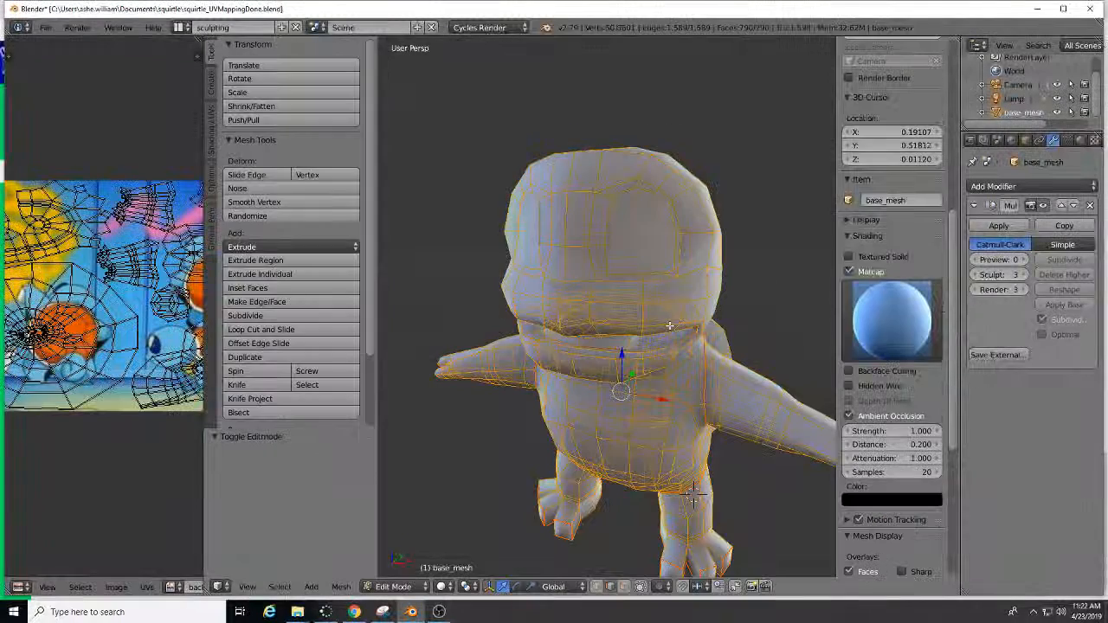
{"action": "scroll", "coordinate": [659, 365], "scroll_direction": "up", "scroll_amount": 5}
{"action": "middle_click_drag", "start_coordinate": [658, 361], "coordinate": [650, 371]}
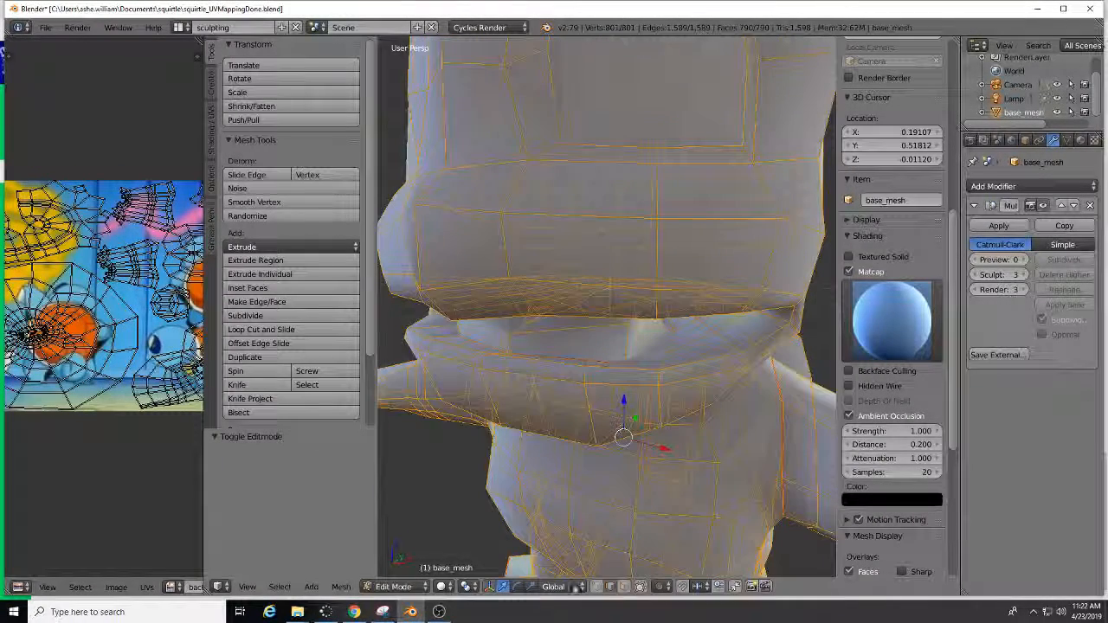
{"action": "left_click", "coordinate": [599, 588]}
{"action": "right_click", "coordinate": [659, 369]}
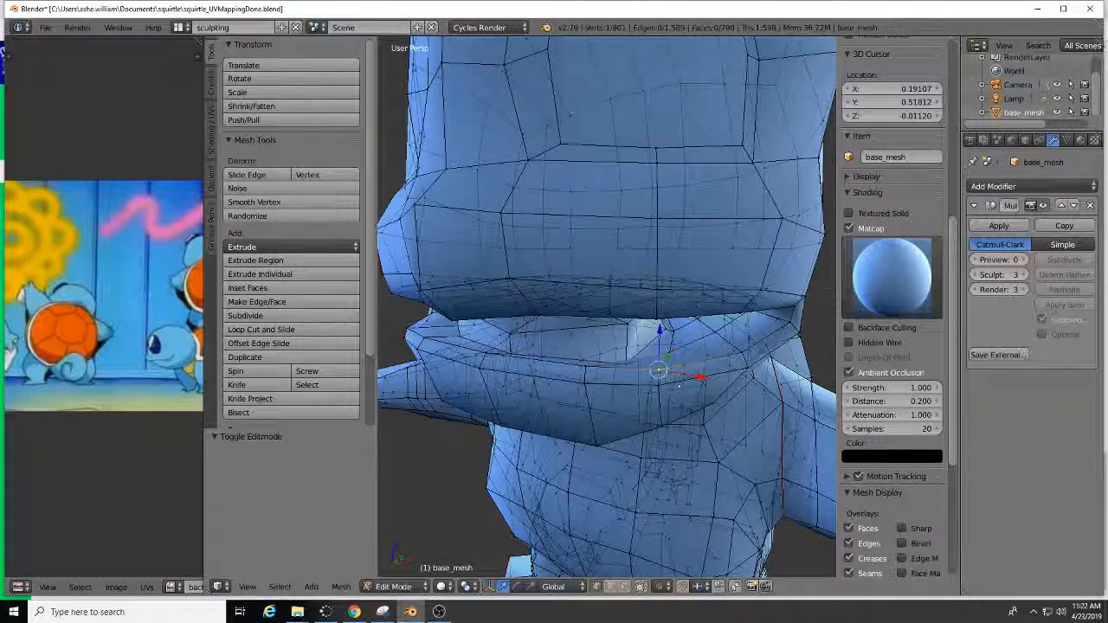
{"action": "right_click", "coordinate": [487, 354], "text": "alt"}
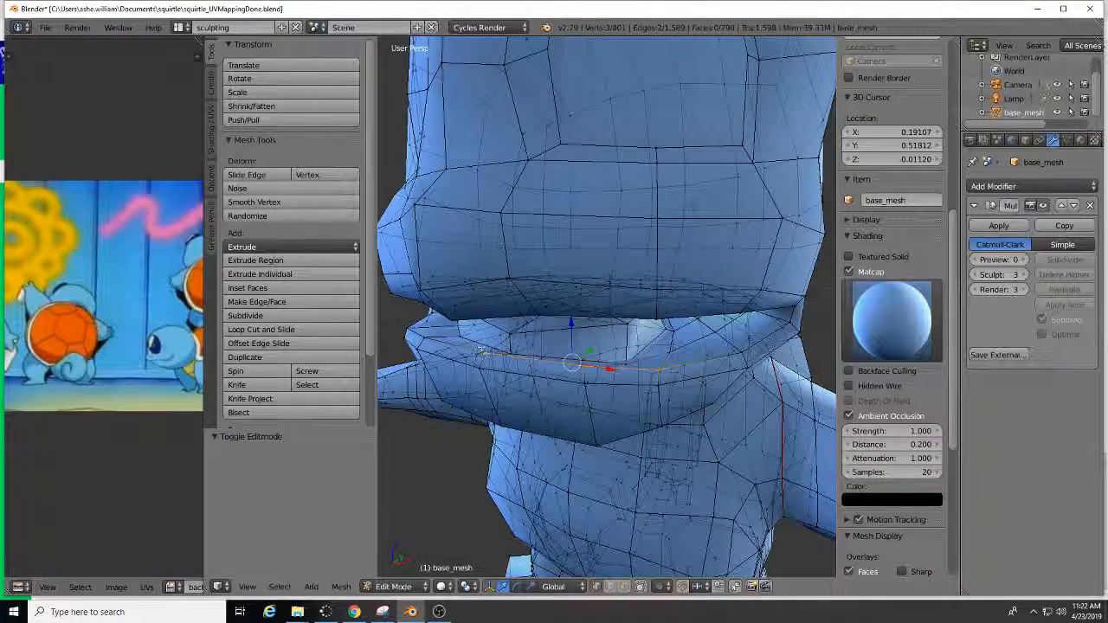
{"action": "middle_click_drag", "start_coordinate": [506, 407], "coordinate": [530, 403]}
{"action": "right_click", "coordinate": [496, 333], "text": "shift"}
{"action": "middle_click_drag", "start_coordinate": [496, 332], "coordinate": [450, 385]}
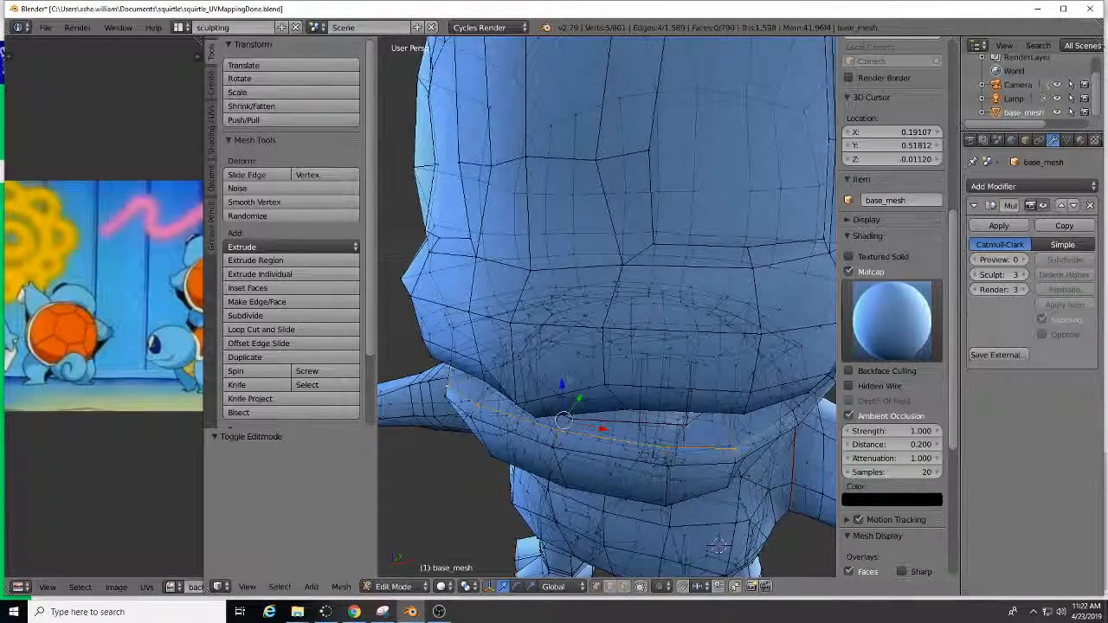
{"action": "key", "text": "g"}
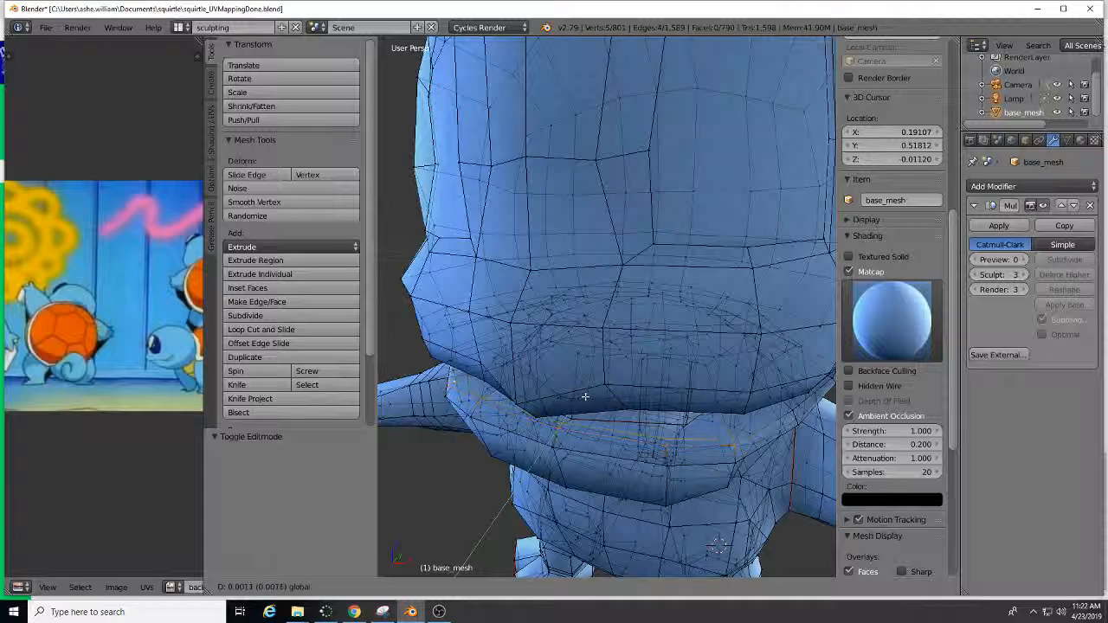
{"action": "left_click", "coordinate": [585, 397]}
{"action": "scroll", "coordinate": [589, 407], "scroll_direction": "down", "scroll_amount": 5}
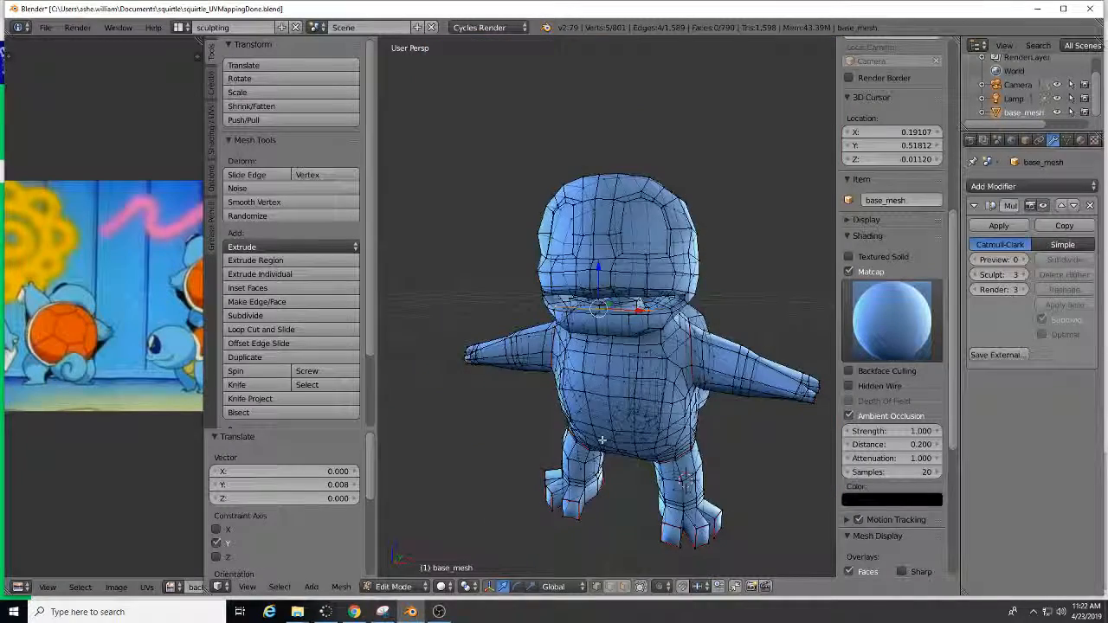
- Return base_mesh to Sculpt Mode and inspect the subdivided lower lip and mouth up close
{"action": "key", "text": "Tab"}
{"action": "mouse_move", "coordinate": [610, 428]}
{"action": "middle_mouse_down"}
{"action": "mouse_move", "coordinate": [597, 435]}
{"action": "mouse_move", "coordinate": [641, 390]}
{"action": "mouse_move", "coordinate": [683, 421]}
{"action": "mouse_move", "coordinate": [584, 425]}
{"action": "mouse_move", "coordinate": [615, 392]}
{"action": "mouse_move", "coordinate": [648, 385]}
{"action": "mouse_move", "coordinate": [602, 399]}
{"action": "mouse_move", "coordinate": [631, 367]}
{"action": "mouse_move", "coordinate": [571, 364]}
{"action": "mouse_move", "coordinate": [610, 355]}
{"action": "middle_mouse_up"}
{"action": "scroll", "coordinate": [597, 438], "scroll_direction": "up", "scroll_amount": 4}
{"action": "scroll", "coordinate": [587, 425], "scroll_direction": "down", "scroll_amount": 5}
{"action": "scroll", "coordinate": [618, 376], "scroll_direction": "up", "scroll_amount": 8}
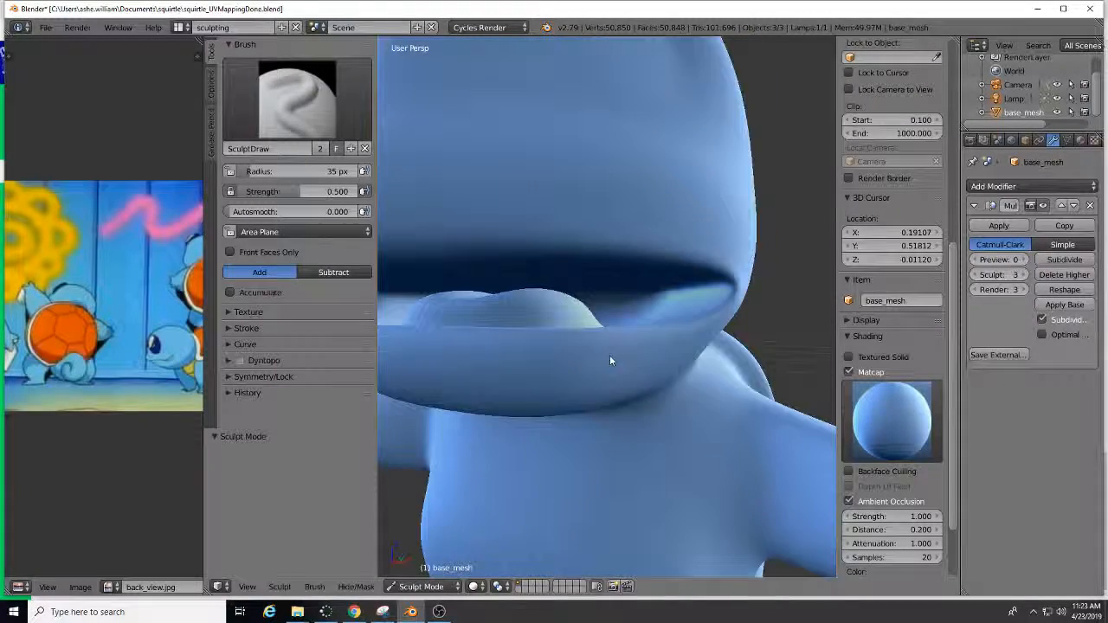
- In Edit Mode, move the vertex at the inner corner of the mouth about -0.008 along X
{"action": "key", "text": "Tab"}
{"action": "right_click", "coordinate": [708, 309]}
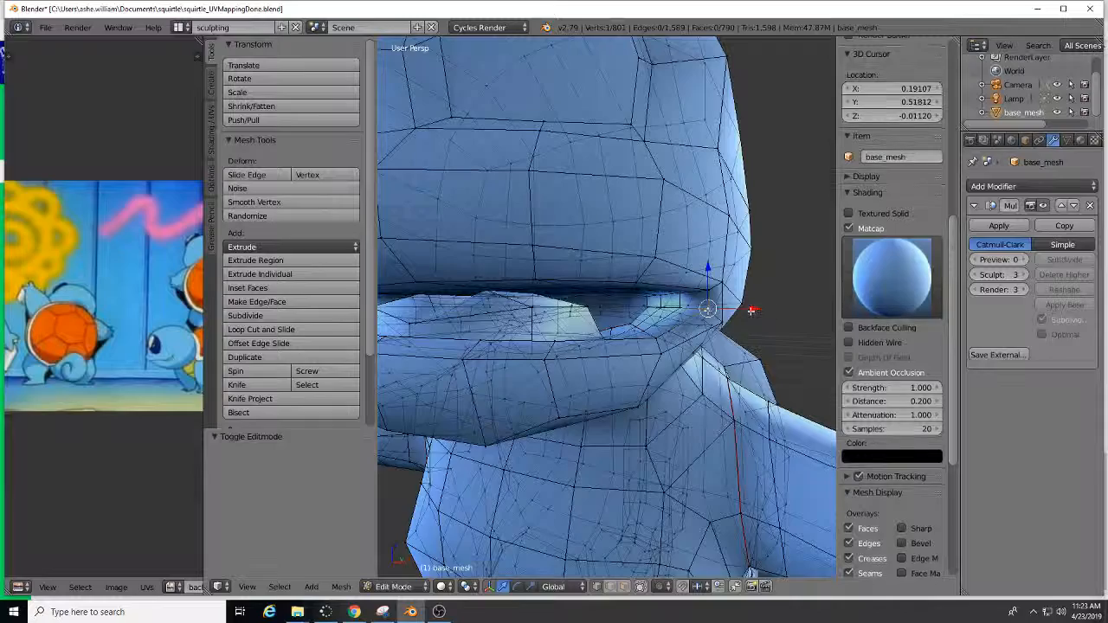
{"action": "left_click_drag", "start_coordinate": [752, 311], "coordinate": [738, 289]}
- Select two vertices at the corner of the mouth and move them about 0.008 along Y
{"action": "right_click", "coordinate": [709, 288]}
{"action": "right_click", "coordinate": [718, 327]}
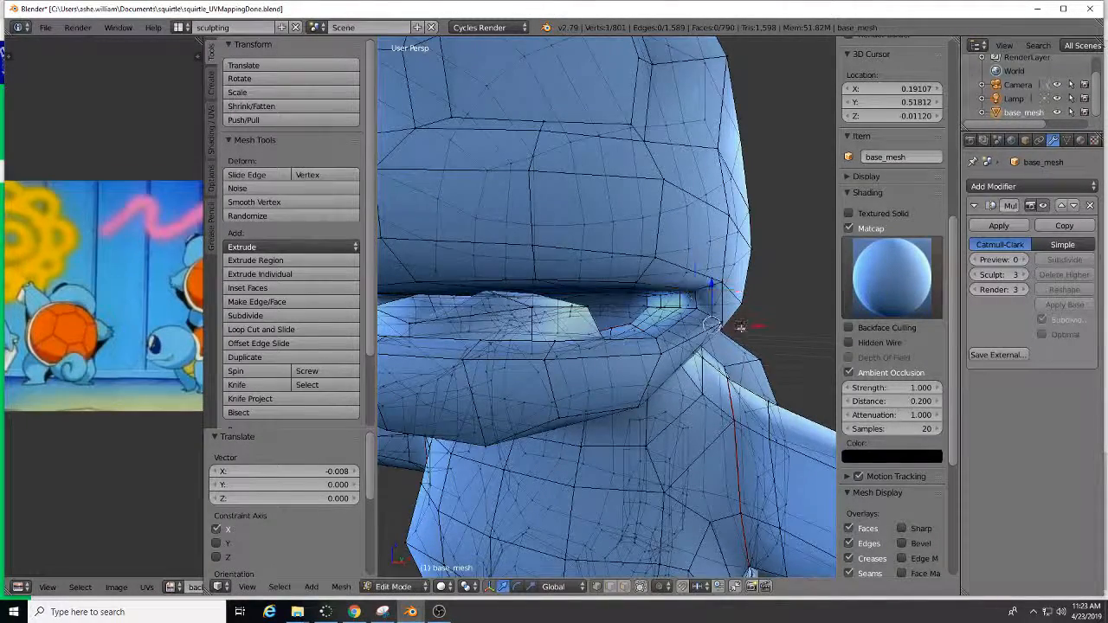
{"action": "middle_click_drag", "start_coordinate": [718, 328], "coordinate": [657, 341]}
{"action": "right_click", "coordinate": [587, 354]}
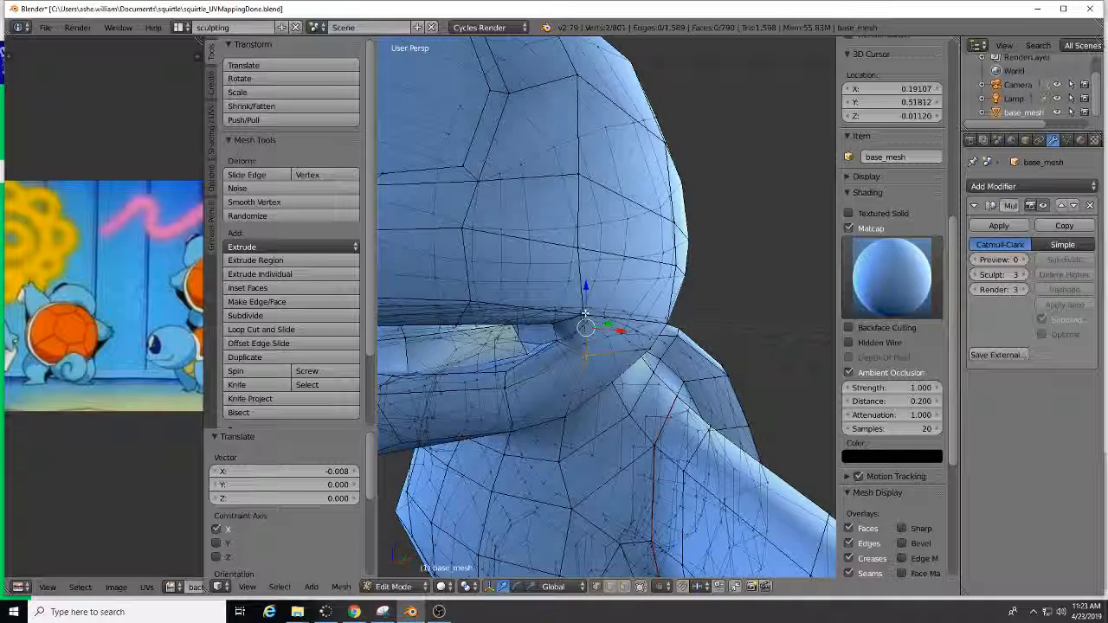
{"action": "middle_click_drag", "start_coordinate": [586, 314], "coordinate": [613, 251]}
{"action": "right_click", "coordinate": [617, 297], "text": "shift"}
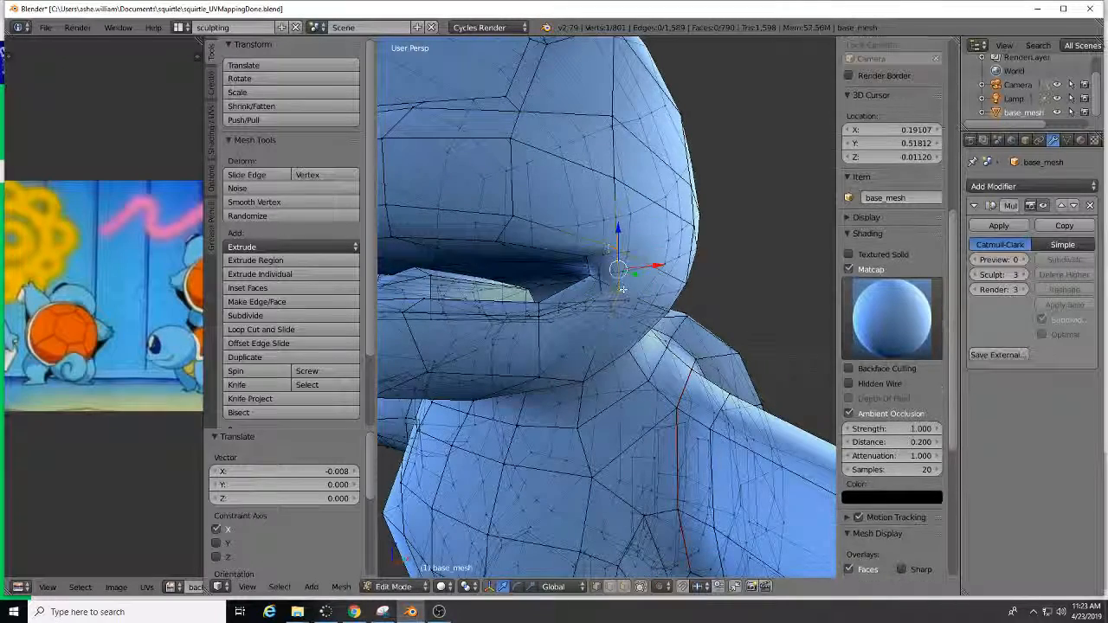
{"action": "middle_click_drag", "start_coordinate": [618, 297], "coordinate": [507, 336]}
{"action": "left_click_drag", "start_coordinate": [519, 321], "coordinate": [529, 320]}
{"action": "left_click", "coordinate": [1033, 614]}
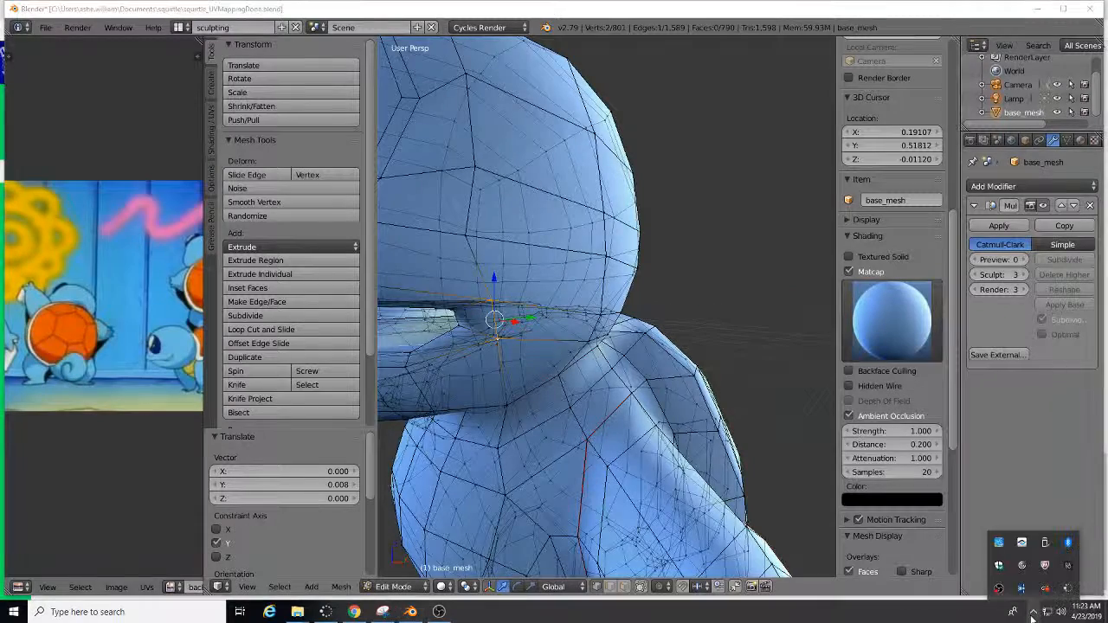
{"action": "left_click", "coordinate": [1034, 614]}
- Return base_mesh to Sculpt Mode and check the smoothed shape of the adjusted mouth corner
{"action": "mouse_move", "coordinate": [475, 369]}
{"action": "middle_mouse_down"}
{"action": "mouse_move", "coordinate": [752, 365]}
{"action": "mouse_move", "coordinate": [603, 346]}
{"action": "mouse_move", "coordinate": [500, 353]}
{"action": "mouse_move", "coordinate": [609, 383]}
{"action": "middle_mouse_up"}
{"action": "scroll", "coordinate": [564, 367], "scroll_direction": "down", "scroll_amount": 5}
{"action": "key", "text": "Tab"}
{"action": "scroll", "coordinate": [645, 366], "scroll_direction": "down", "scroll_amount": 5}
{"action": "scroll", "coordinate": [590, 380], "scroll_direction": "up", "scroll_amount": 5}
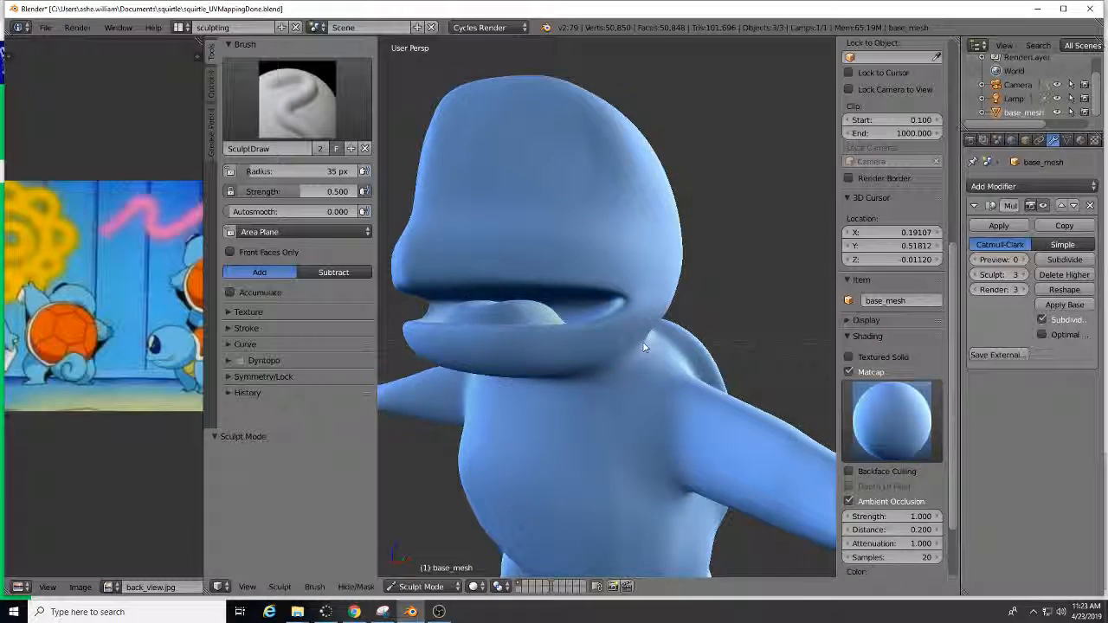
- Examine the level 3 mesh density of the head in wireframe from several angles, and return to solid shading
{"action": "key", "text": "z"}
{"action": "scroll", "coordinate": [619, 371], "scroll_direction": "down", "scroll_amount": 5}
{"action": "middle_click_drag", "start_coordinate": [623, 368], "coordinate": [601, 379]}
{"action": "scroll", "coordinate": [601, 379], "scroll_direction": "up", "scroll_amount": 5}
{"action": "middle_click_drag", "start_coordinate": [614, 339], "coordinate": [637, 298]}
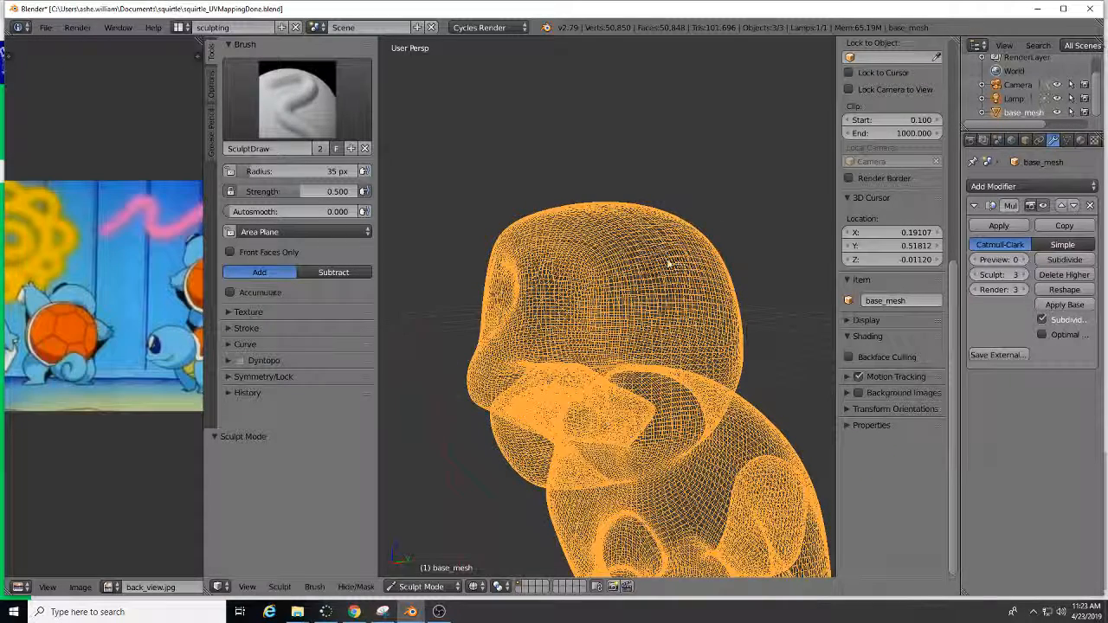
{"action": "middle_click_drag", "start_coordinate": [663, 272], "coordinate": [703, 285]}
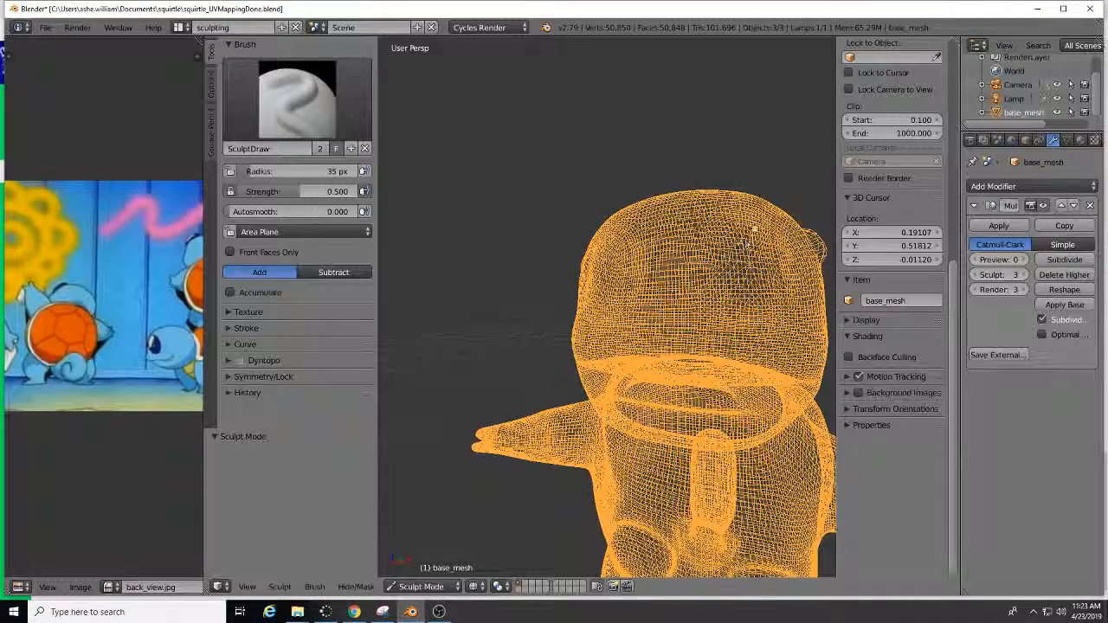
{"action": "middle_click_drag", "start_coordinate": [756, 232], "coordinate": [710, 257]}
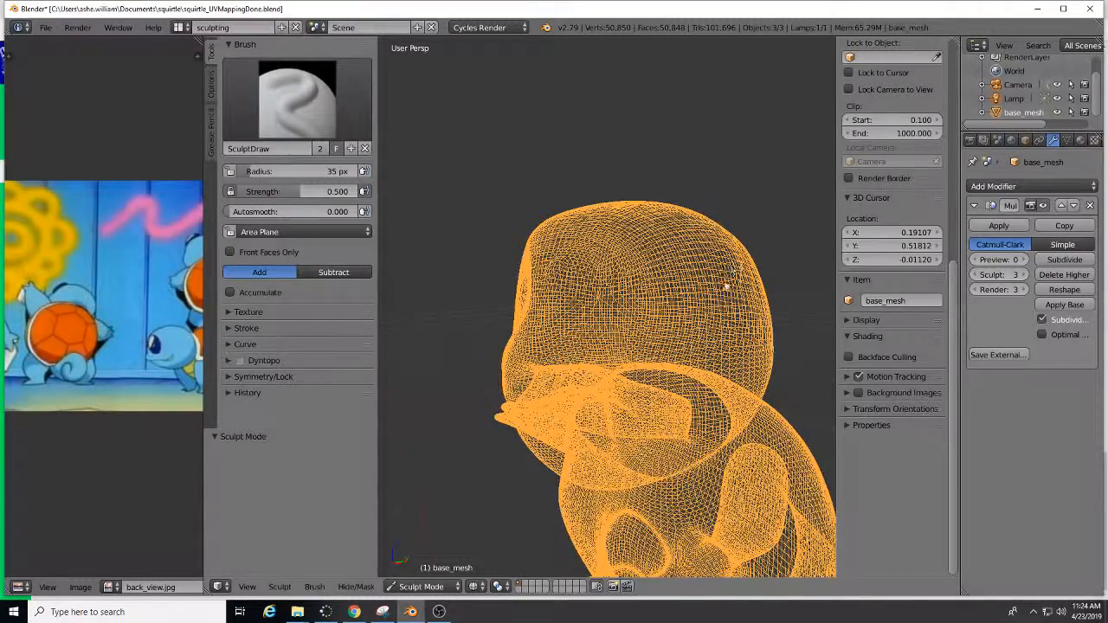
{"action": "middle_click_drag", "start_coordinate": [728, 284], "coordinate": [783, 298]}
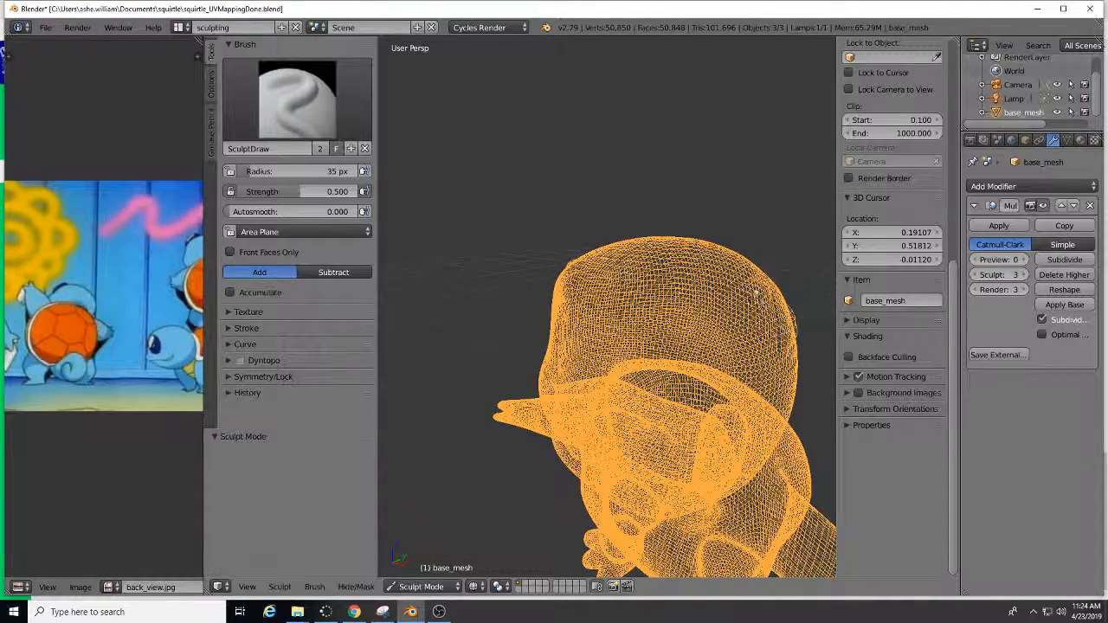
{"action": "middle_click_drag", "start_coordinate": [756, 292], "coordinate": [693, 320]}
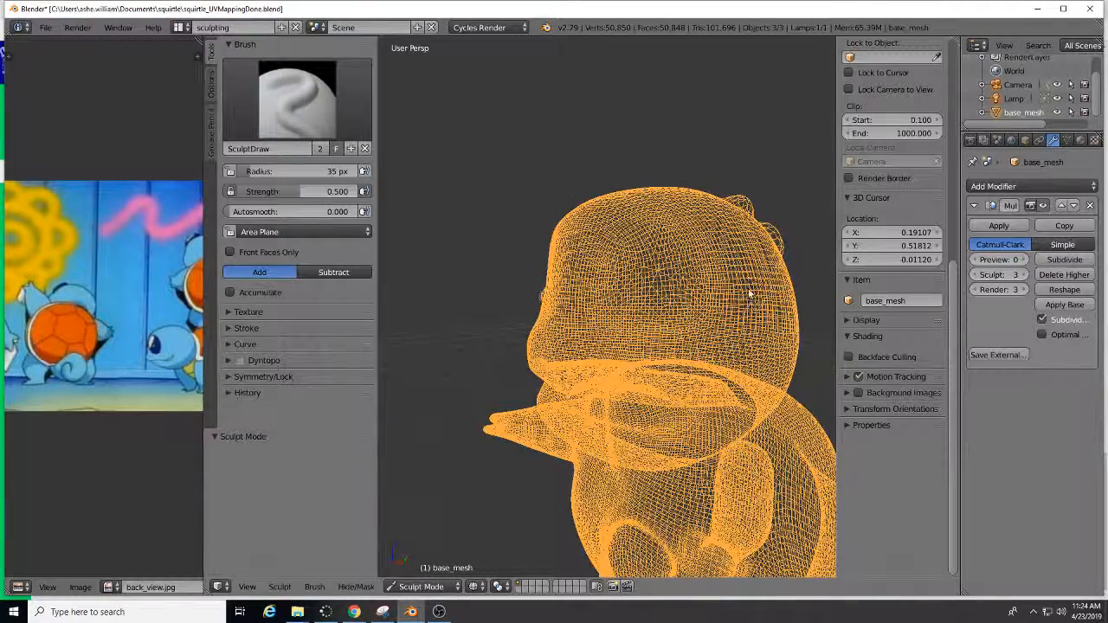
{"action": "mouse_move", "coordinate": [755, 304]}
{"action": "middle_mouse_down"}
{"action": "mouse_move", "coordinate": [725, 326]}
{"action": "mouse_move", "coordinate": [735, 329]}
{"action": "mouse_move", "coordinate": [660, 336]}
{"action": "mouse_move", "coordinate": [658, 319]}
{"action": "mouse_move", "coordinate": [677, 319]}
{"action": "middle_mouse_up"}
{"action": "key", "text": "z"}
- Try a SculptDraw stroke on the eye area of the head and undo the test strokes
{"action": "key", "text": "ctrl+z"}
{"action": "key", "text": "ctrl+z"}
{"action": "key", "text": "ctrl+z"}
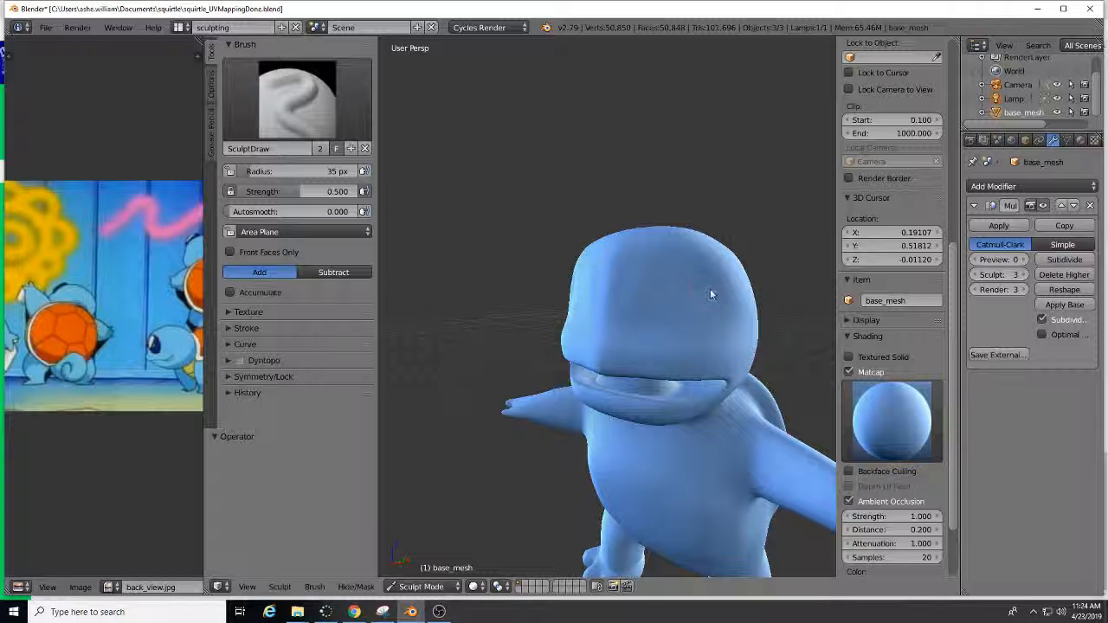
{"action": "left_click_drag", "start_coordinate": [673, 297], "coordinate": [671, 292]}
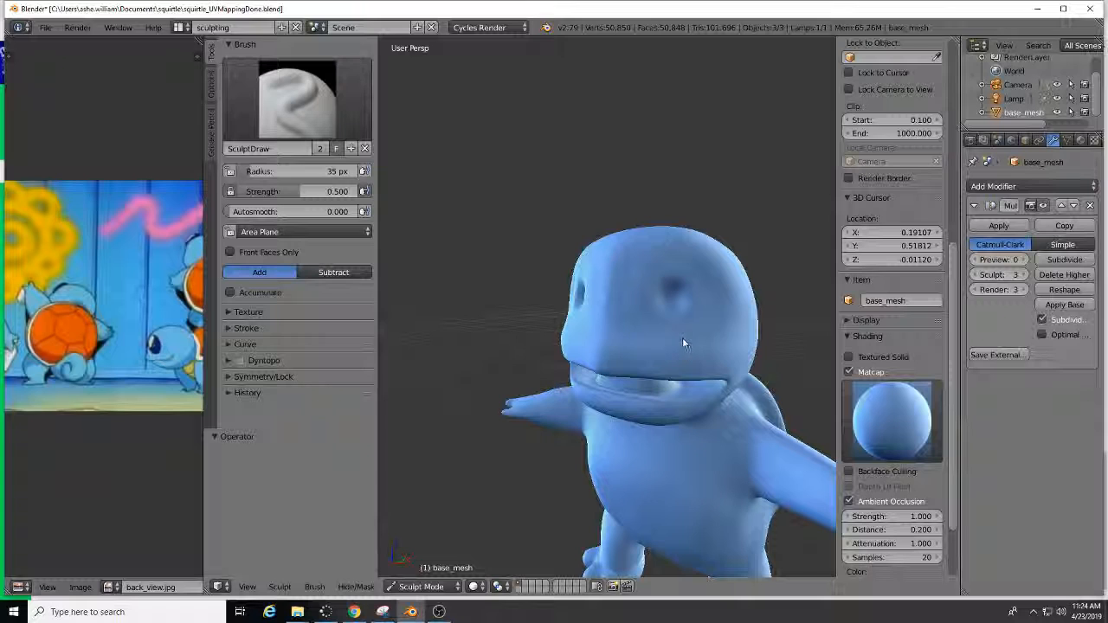
{"action": "key", "text": "ctrl+z"}
{"action": "left_click", "coordinate": [676, 300]}
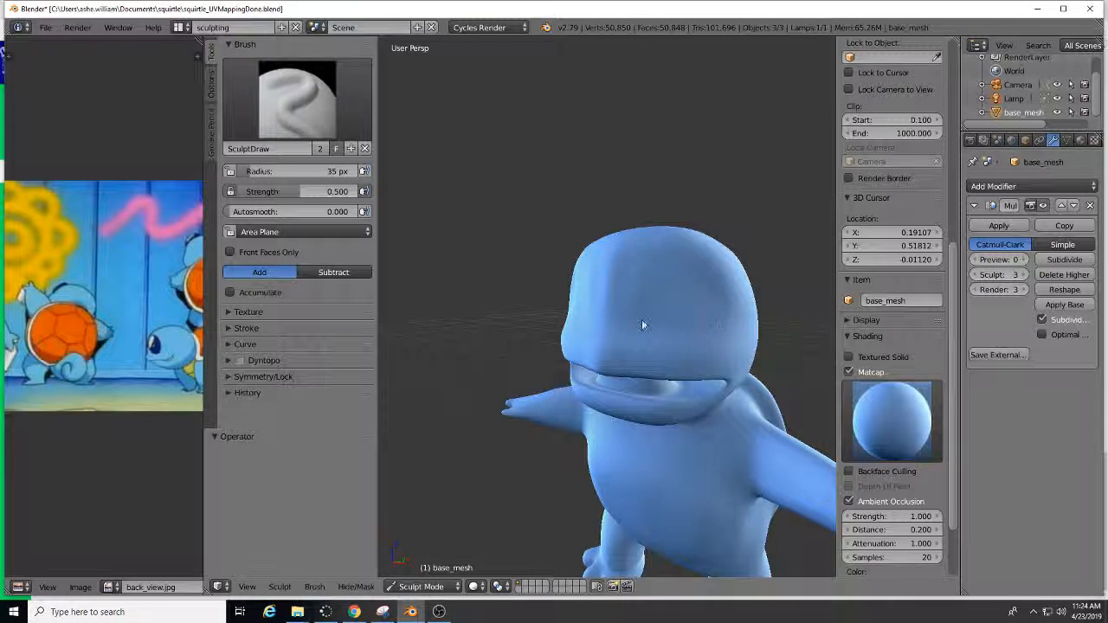
{"action": "middle_click_drag", "start_coordinate": [641, 319], "coordinate": [406, 323]}
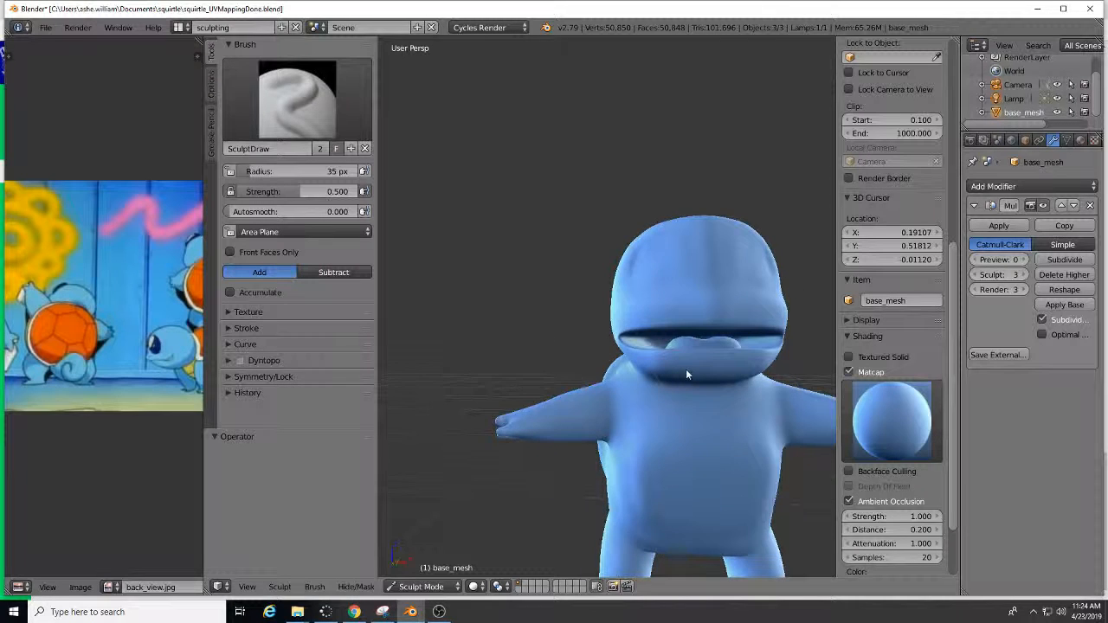
{"action": "middle_click_drag", "start_coordinate": [686, 374], "coordinate": [667, 381]}
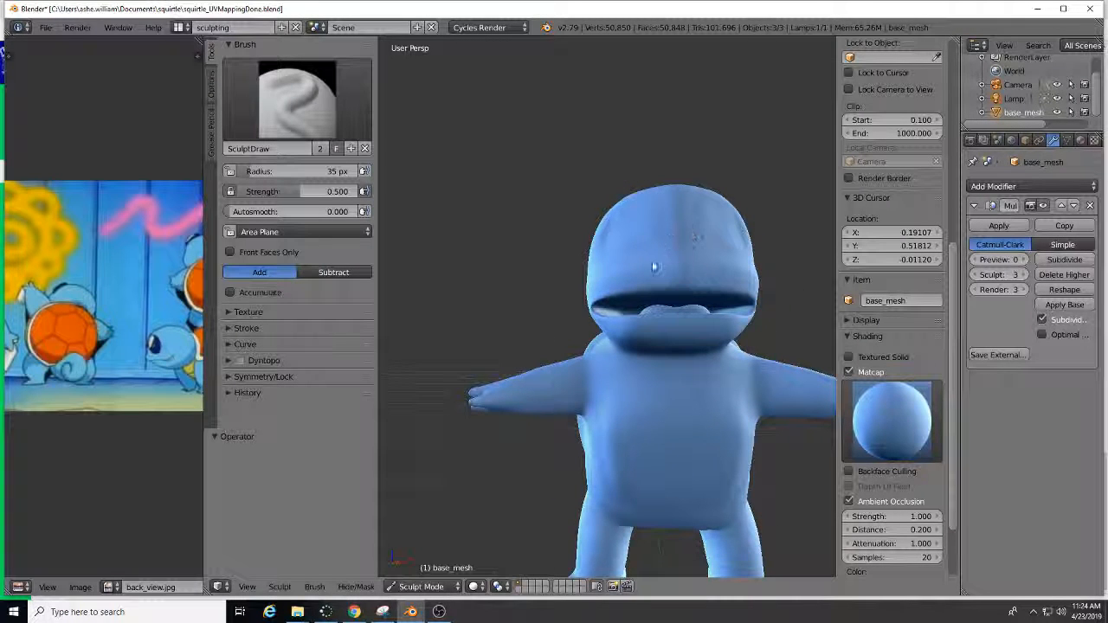
{"action": "middle_click_drag", "start_coordinate": [653, 266], "coordinate": [706, 279]}
{"action": "middle_click_drag", "start_coordinate": [515, 344], "coordinate": [539, 364]}
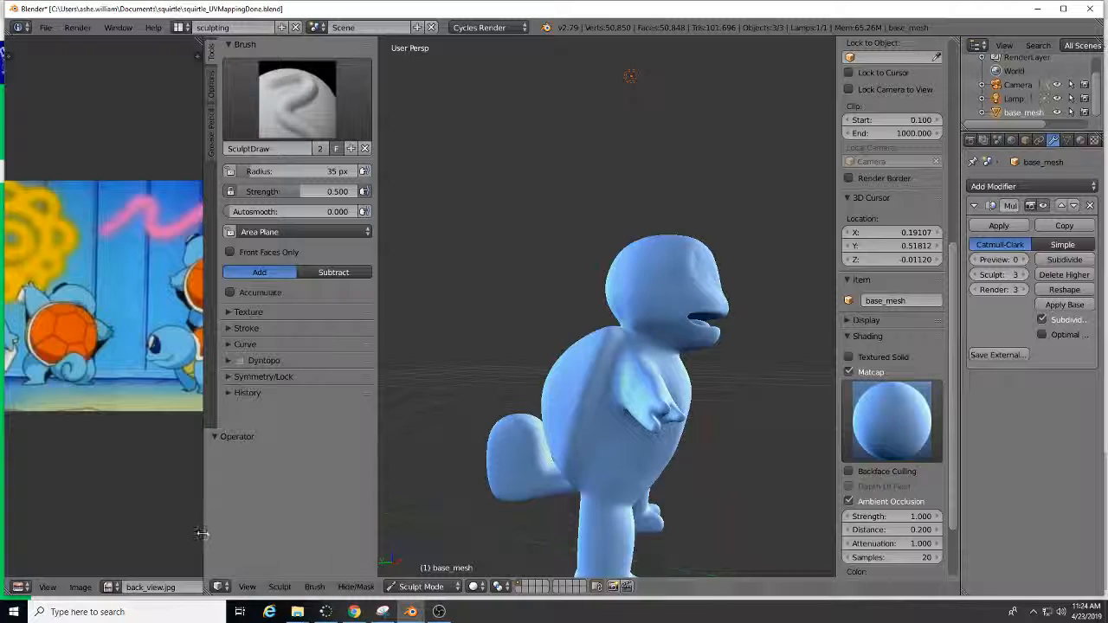
- Widen the reference image area and show front-view.png in it, framed on the middle Squirtle
{"action": "left_click_drag", "start_coordinate": [205, 533], "coordinate": [344, 535]}
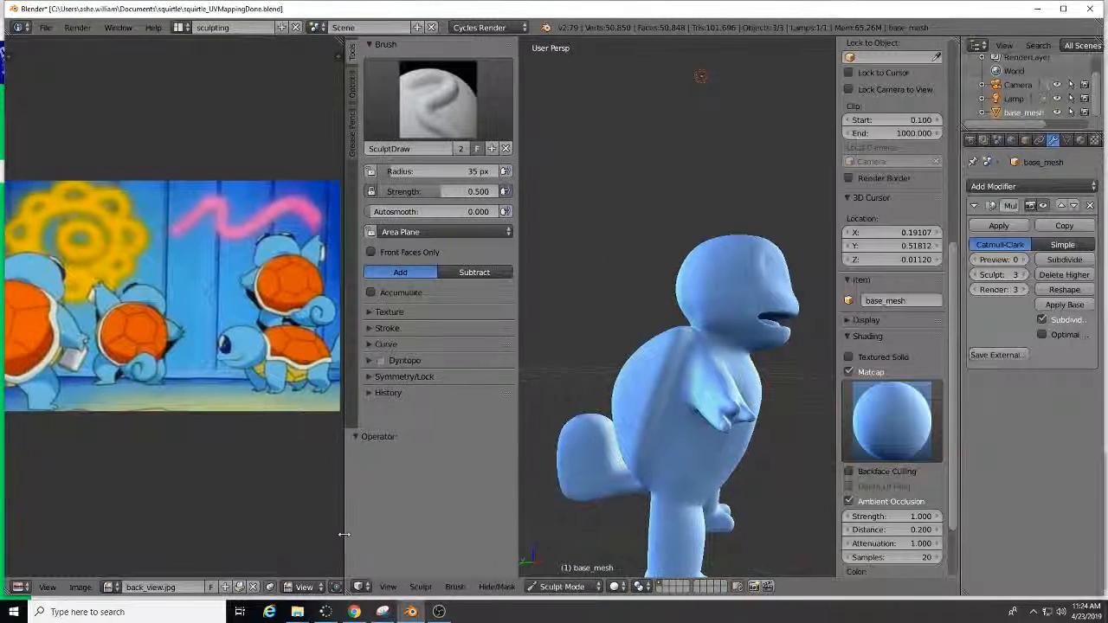
{"action": "left_click", "coordinate": [110, 587]}
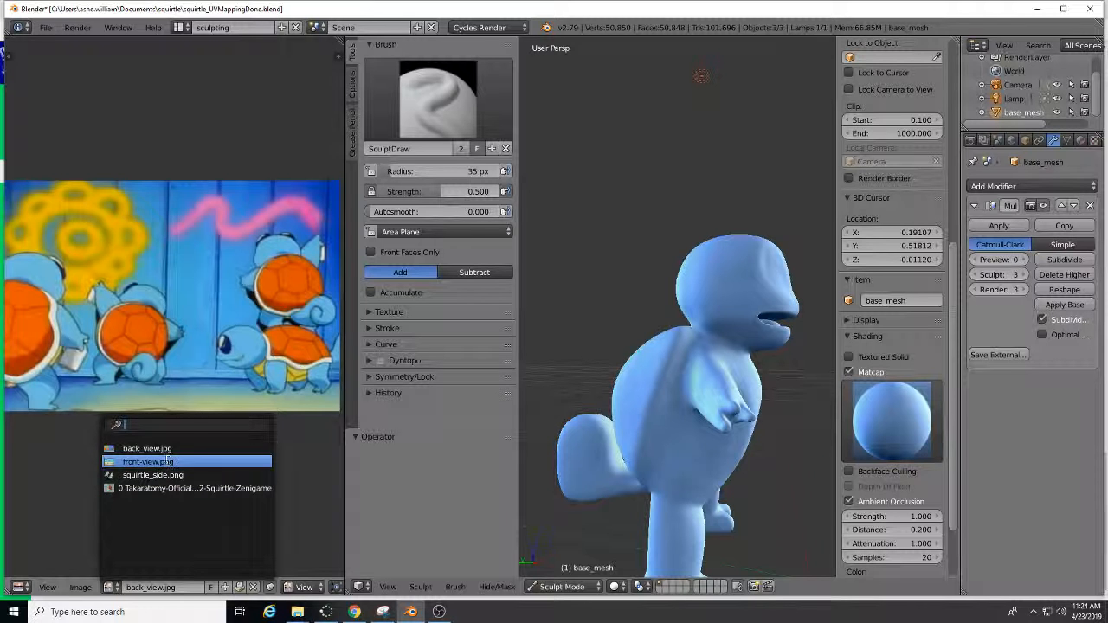
{"action": "left_click", "coordinate": [168, 461]}
{"action": "scroll", "coordinate": [170, 406], "scroll_direction": "up", "scroll_amount": 3}
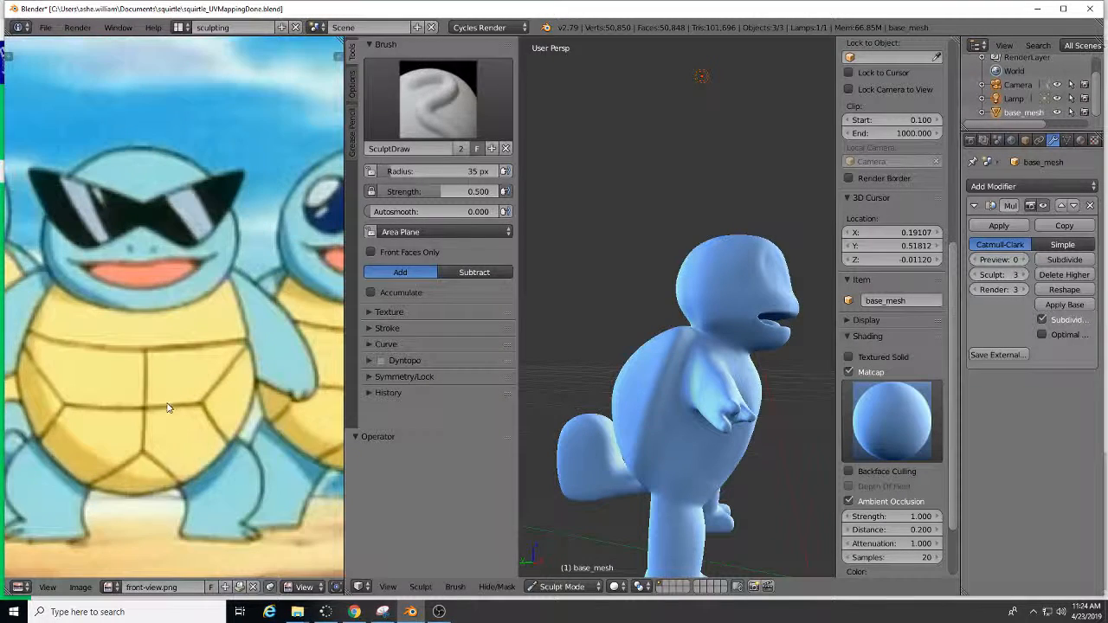
{"action": "scroll", "coordinate": [169, 408], "scroll_direction": "down", "scroll_amount": 2}
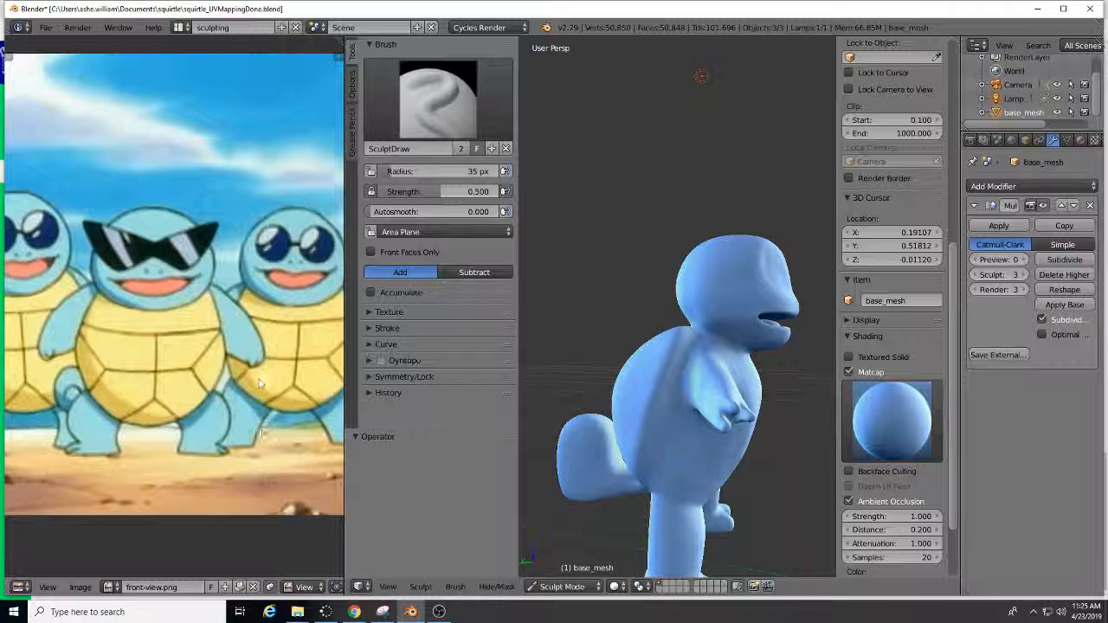
- Set the brush radius to 22 px and carve a horizontal groove across the chest in front orthographic view
{"action": "middle_click_drag", "start_coordinate": [640, 419], "coordinate": [692, 284]}
{"action": "scroll", "coordinate": [764, 409], "scroll_direction": "up", "scroll_amount": 2}
{"action": "key", "text": "KP_1"}
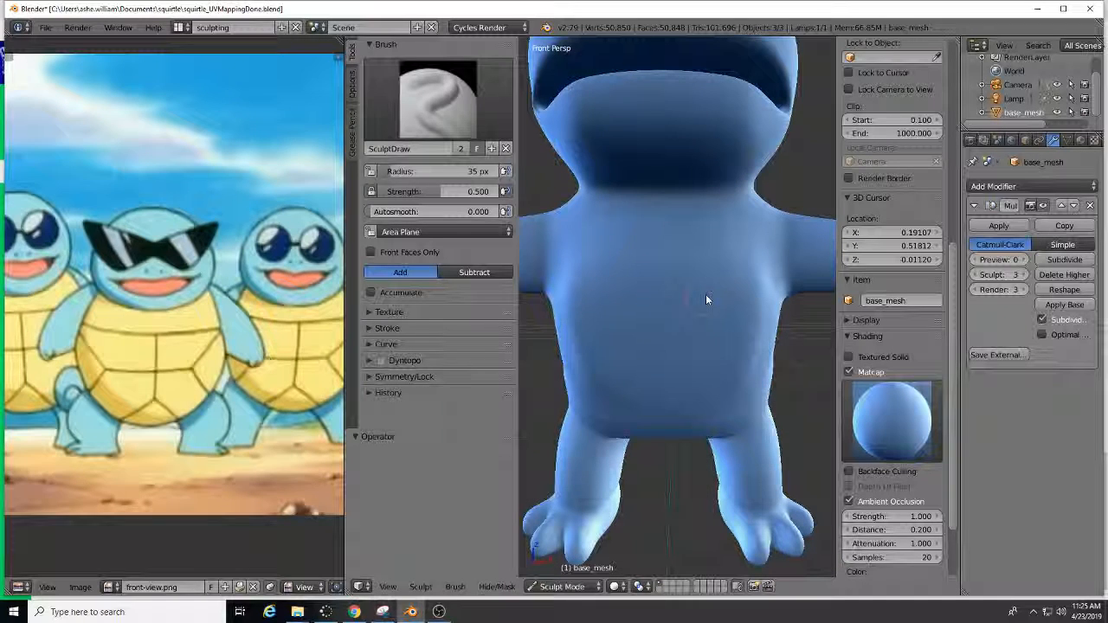
{"action": "key", "text": "KP_5"}
{"action": "scroll", "coordinate": [706, 300], "scroll_direction": "up", "scroll_amount": 3}
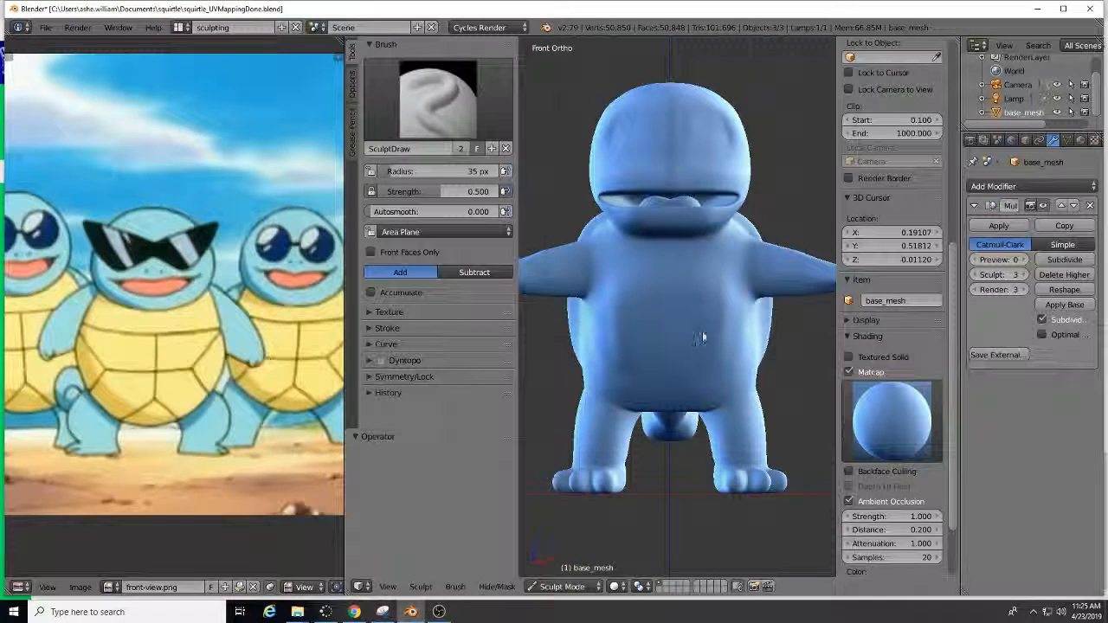
{"action": "key", "text": "f"}
{"action": "left_click", "coordinate": [654, 241]}
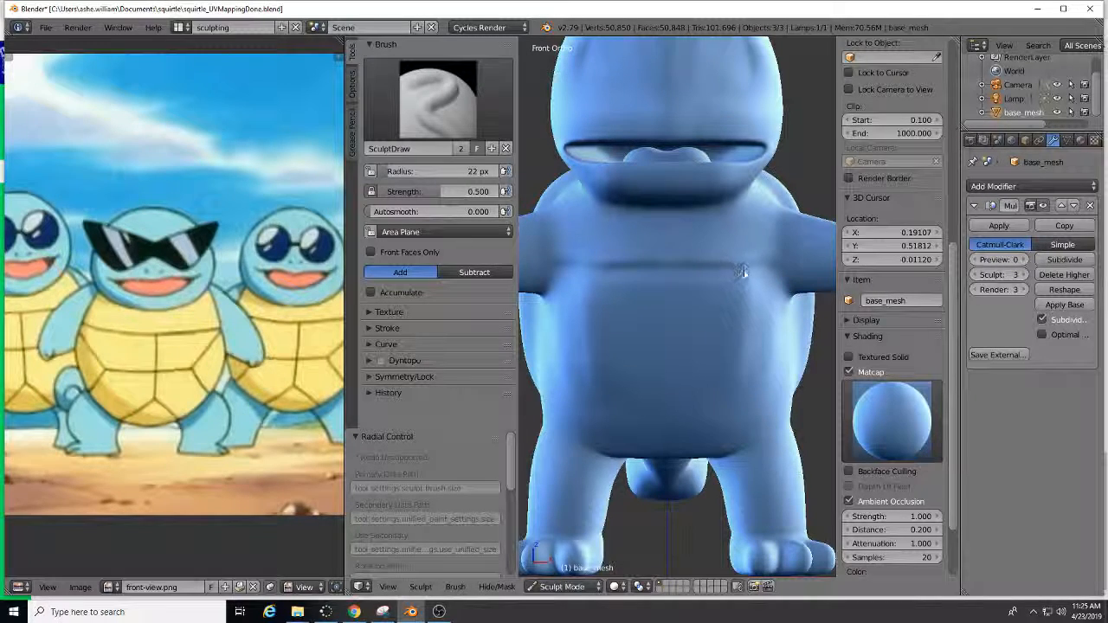
- Deepen the horizontal chest groove with inverted SculptDraw strokes along its length
{"action": "scroll", "coordinate": [730, 314], "scroll_direction": "down", "scroll_amount": 5}
{"action": "middle_click_drag", "start_coordinate": [730, 315], "coordinate": [699, 313]}
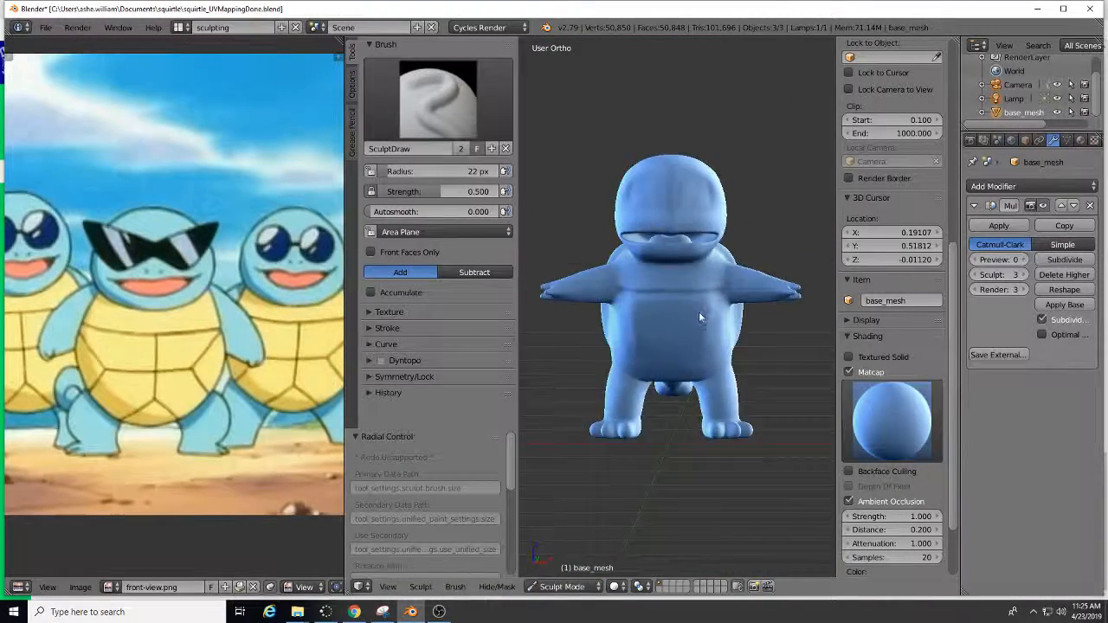
{"action": "scroll", "coordinate": [699, 314], "scroll_direction": "up", "scroll_amount": 5}
{"action": "key", "text": "KP_1"}
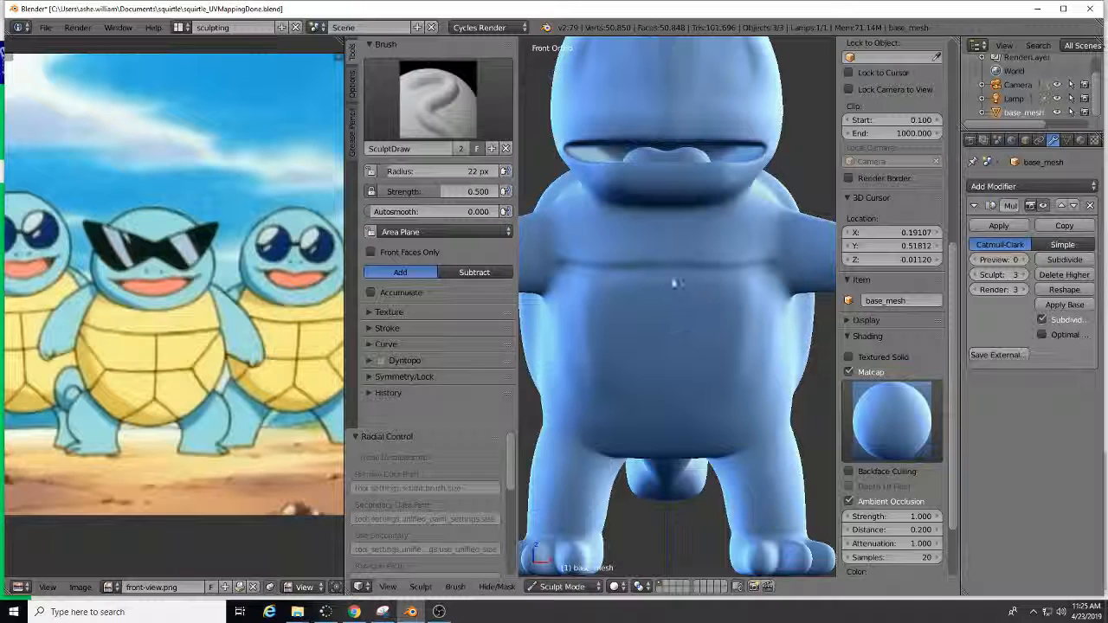
{"action": "scroll", "coordinate": [694, 255], "scroll_direction": "up", "scroll_amount": 3}
{"action": "left_click_drag", "start_coordinate": [670, 256], "coordinate": [745, 253], "text": "ctrl"}
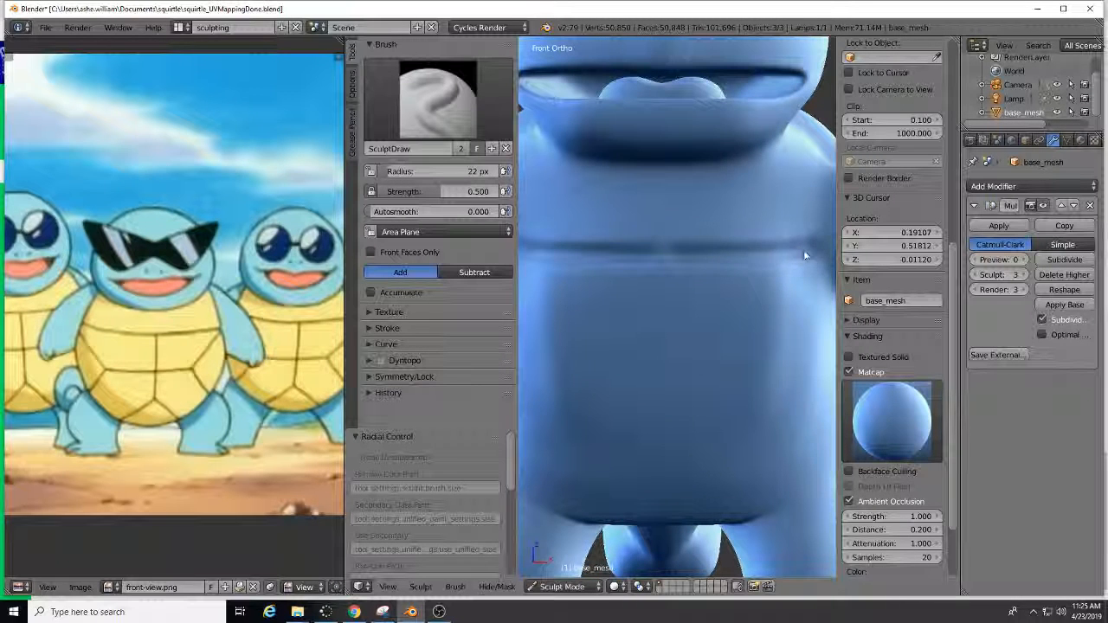
- Carve a vertical groove down the middle of the belly, starting from the horizontal chest groove
{"action": "scroll", "coordinate": [713, 307], "scroll_direction": "down", "scroll_amount": 4}
{"action": "mouse_move", "coordinate": [713, 307]}
{"action": "middle_mouse_down"}
{"action": "mouse_move", "coordinate": [772, 304]}
{"action": "mouse_move", "coordinate": [709, 311]}
{"action": "middle_mouse_up"}
{"action": "scroll", "coordinate": [682, 251], "scroll_direction": "up", "scroll_amount": 3}
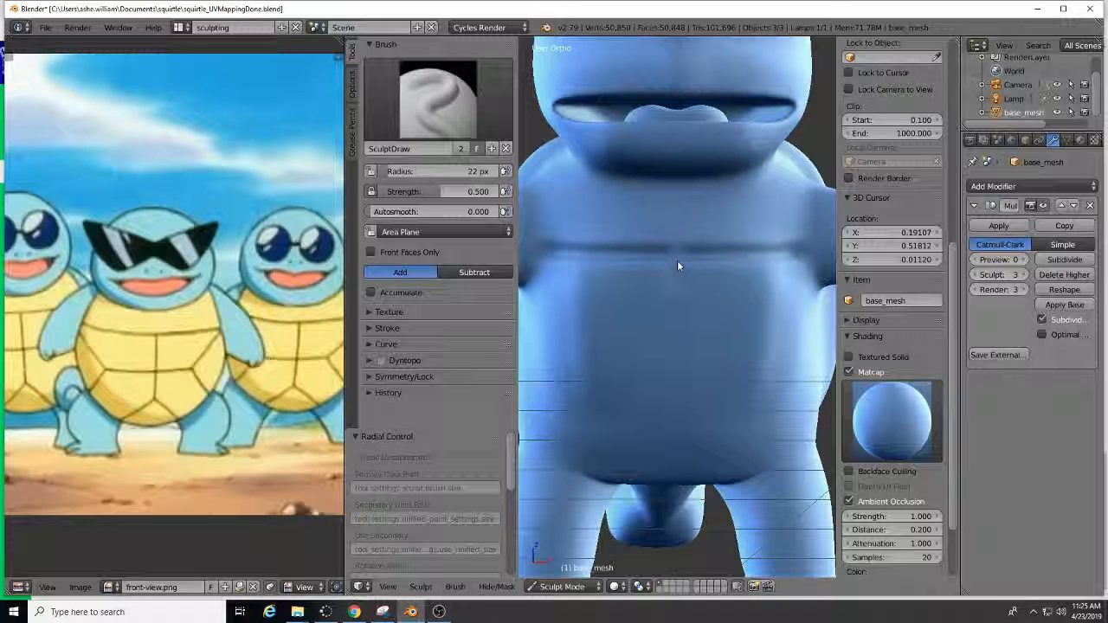
{"action": "left_click_drag", "start_coordinate": [681, 328], "coordinate": [672, 260]}
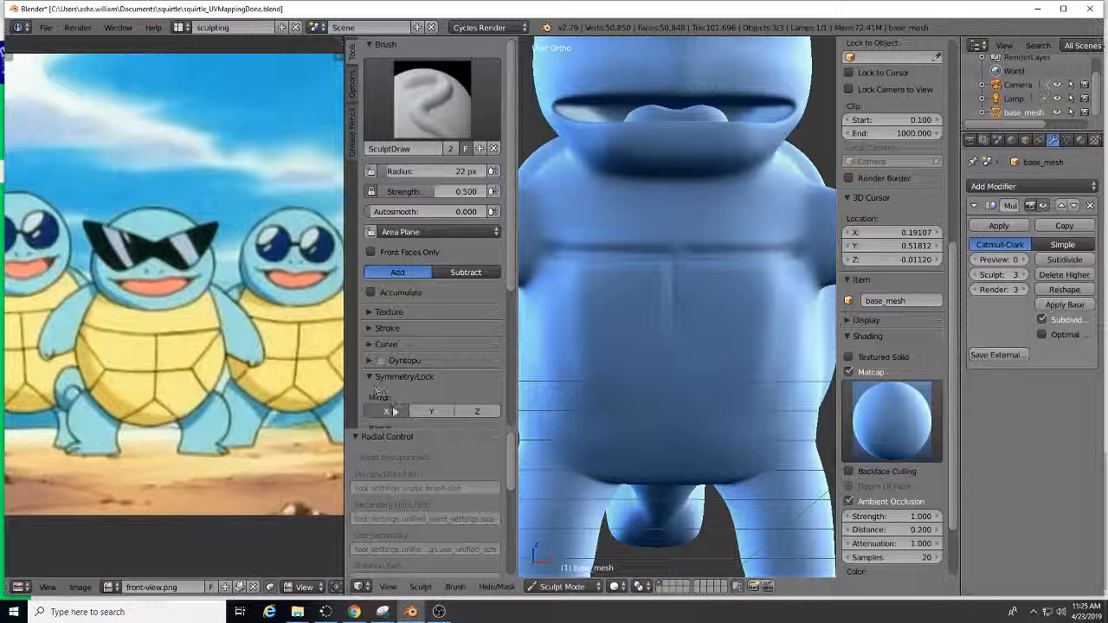
{"action": "middle_click_drag", "start_coordinate": [675, 308], "coordinate": [675, 289]}
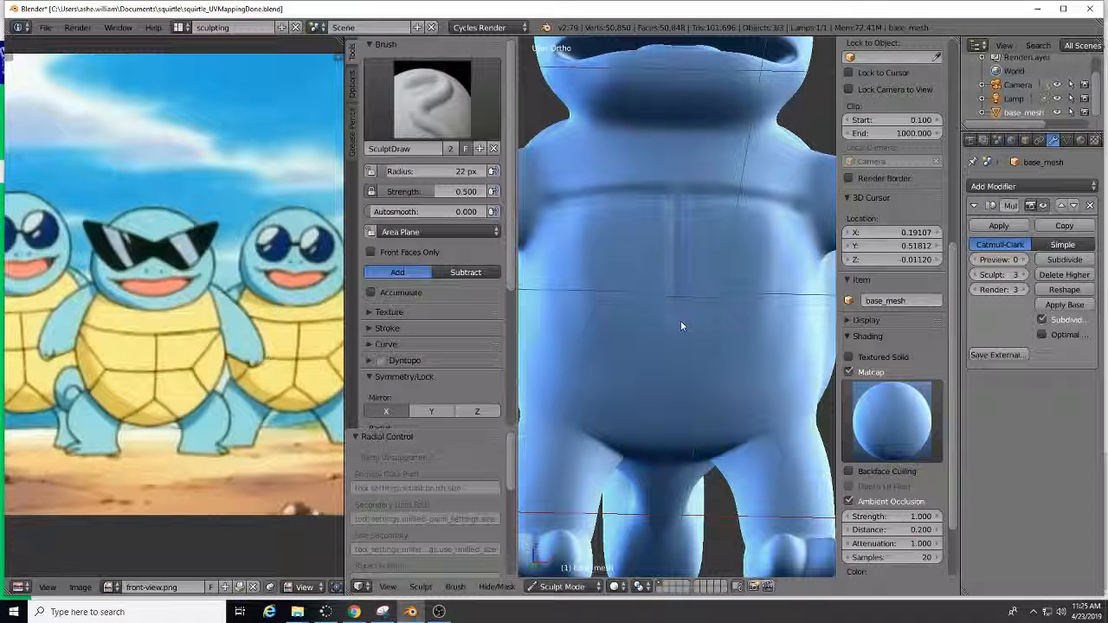
{"action": "left_click_drag", "start_coordinate": [679, 340], "coordinate": [680, 285]}
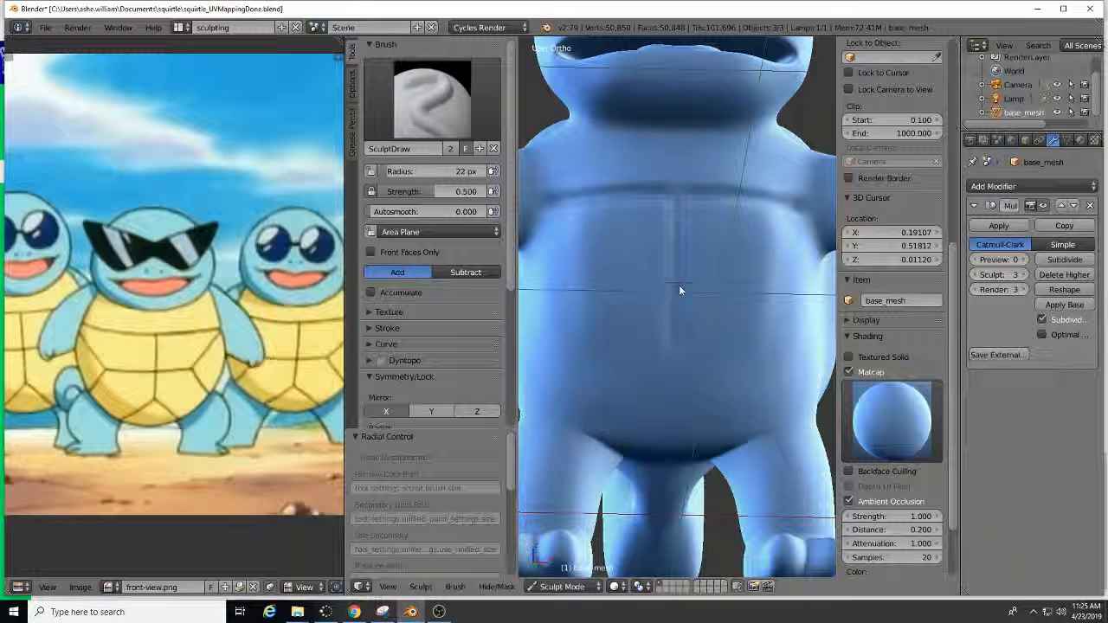
- Carve two mirrored diagonal grooves from the lower end of the central belly groove towards the legs
{"action": "middle_click_drag", "start_coordinate": [686, 265], "coordinate": [687, 241]}
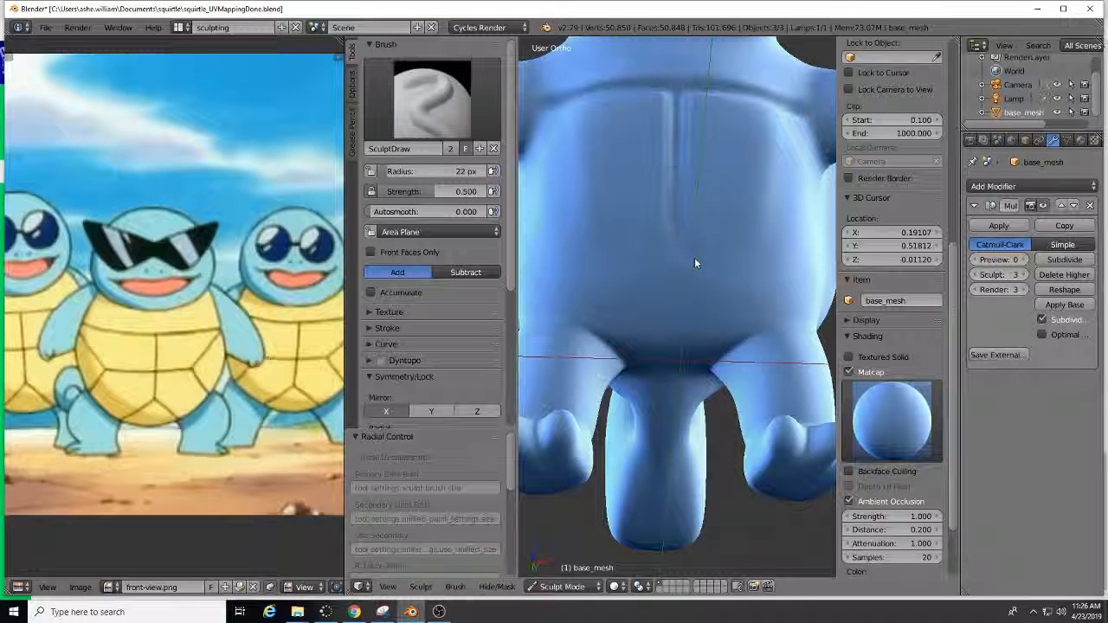
{"action": "left_click_drag", "start_coordinate": [695, 257], "coordinate": [738, 309]}
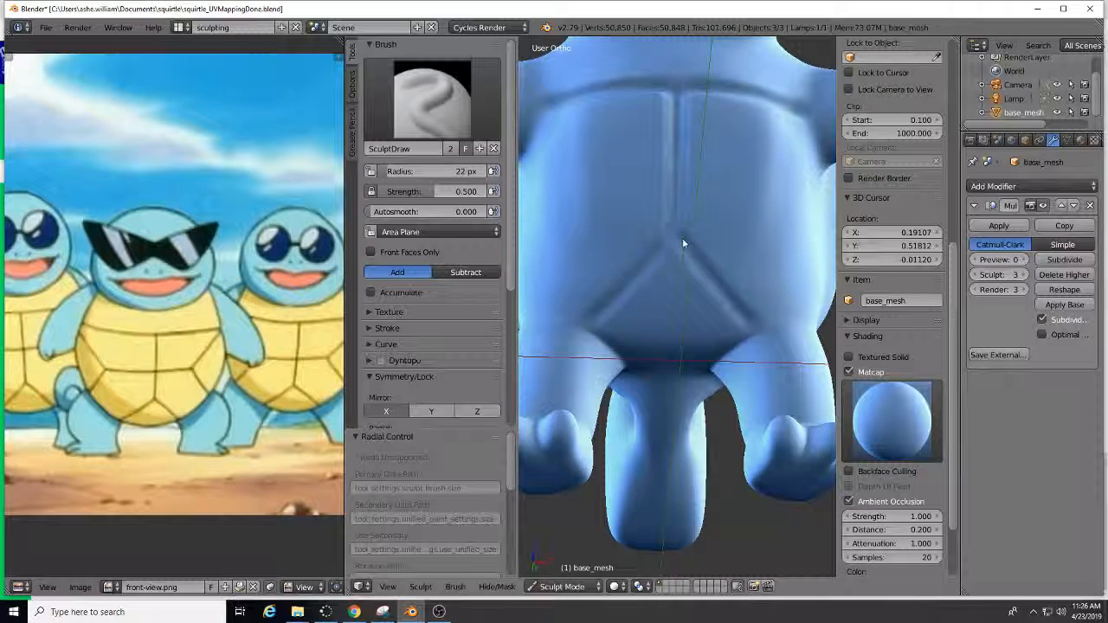
{"action": "middle_click_drag", "start_coordinate": [682, 241], "coordinate": [685, 297]}
{"action": "scroll", "coordinate": [688, 326], "scroll_direction": "up", "scroll_amount": 1}
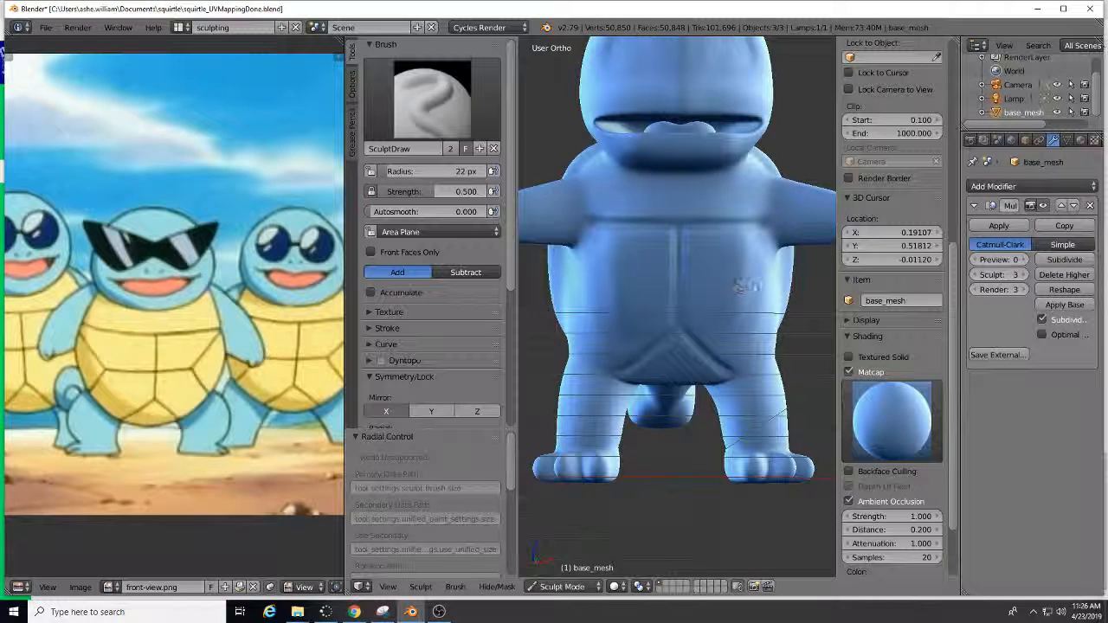
- Carve a horizontal groove across mid-belly and angled grooves along its sides from the chest line down to the legs
{"action": "scroll", "coordinate": [736, 292], "scroll_direction": "up", "scroll_amount": 3}
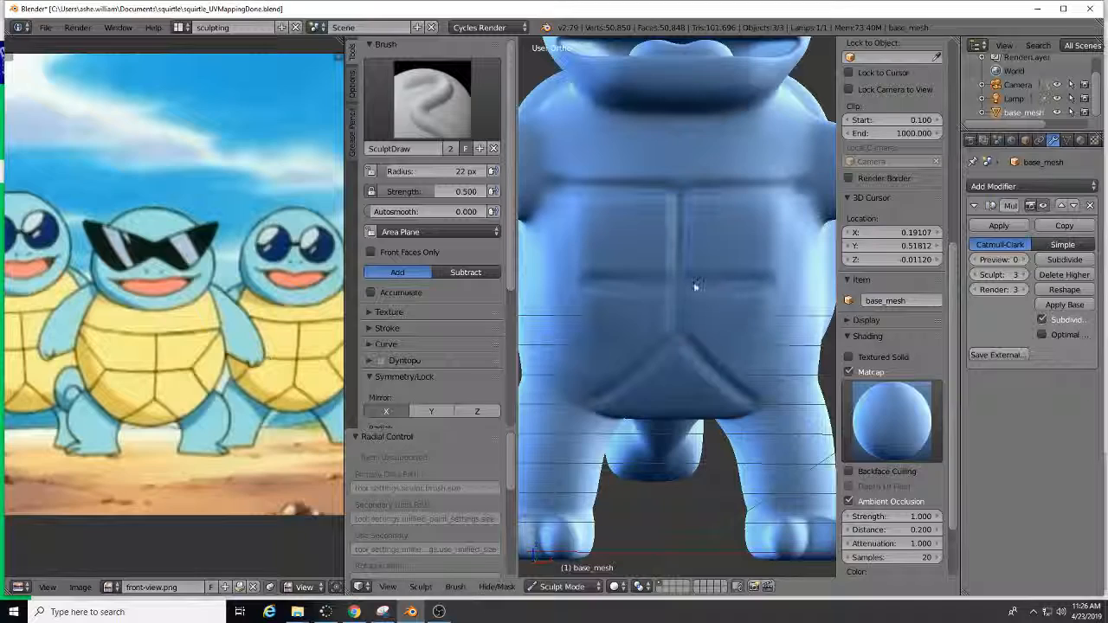
{"action": "mouse_move", "coordinate": [695, 286]}
{"action": "middle_mouse_down"}
{"action": "mouse_move", "coordinate": [735, 302]}
{"action": "mouse_move", "coordinate": [693, 292]}
{"action": "middle_mouse_up"}
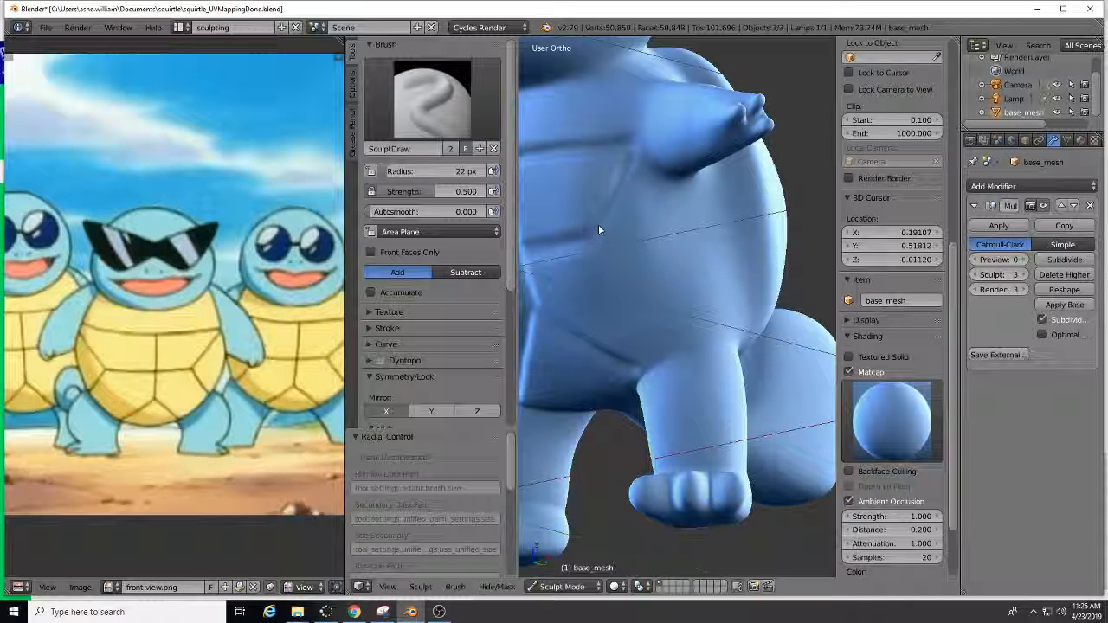
{"action": "left_click_drag", "start_coordinate": [628, 152], "coordinate": [598, 235], "text": "ctrl"}
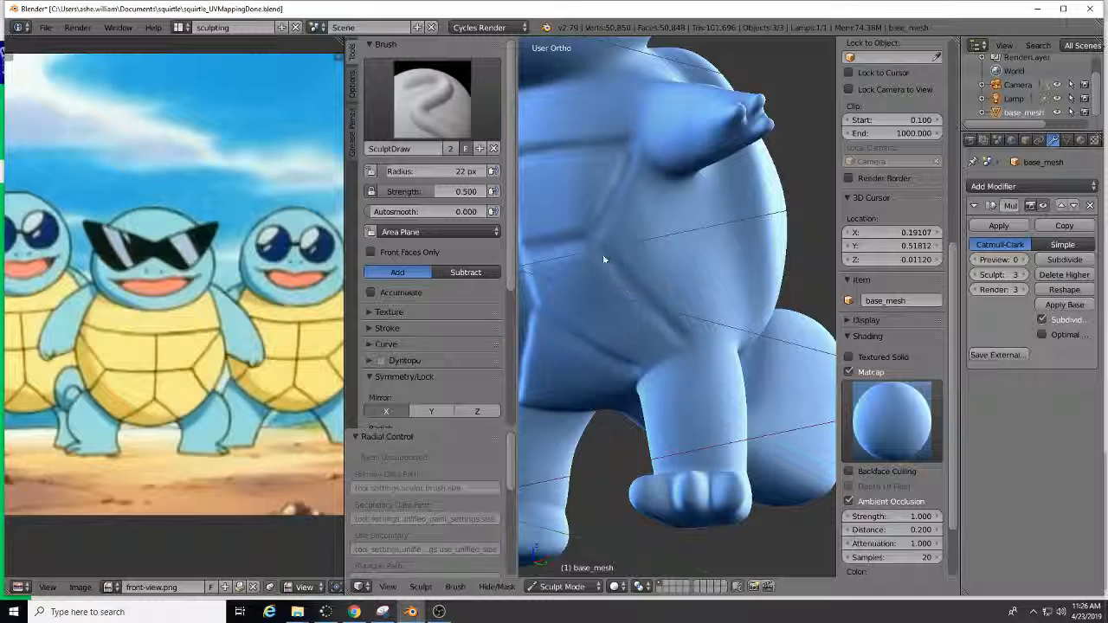
{"action": "middle_click_drag", "start_coordinate": [600, 259], "coordinate": [741, 308]}
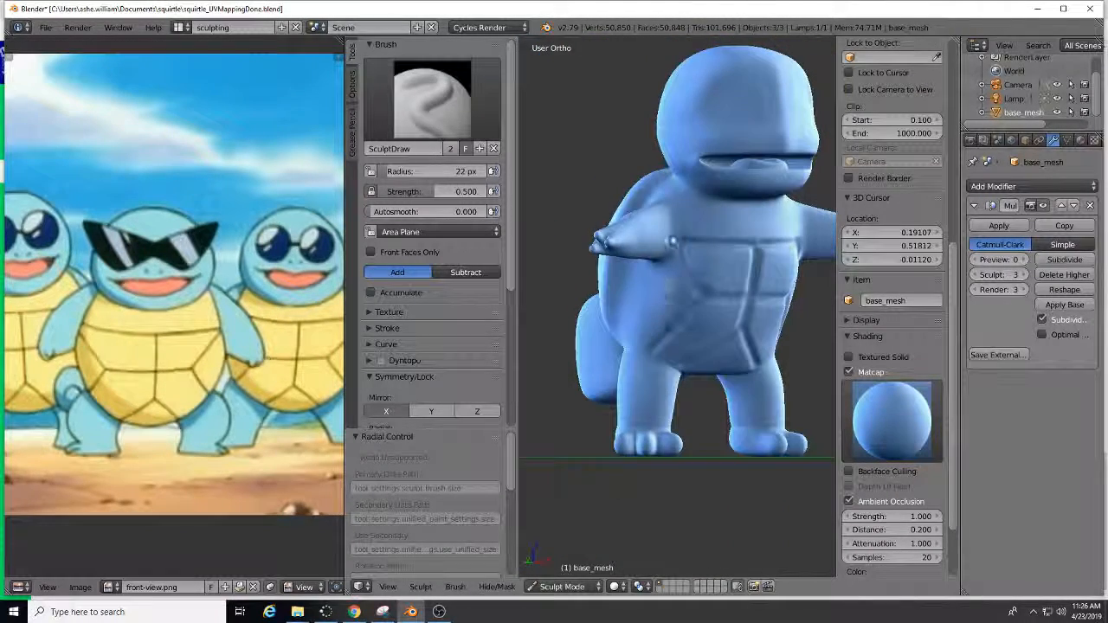
- Switch the reference image to squirtle_side.png and enlarge it around the Squirtle standing in side pose
{"action": "scroll", "coordinate": [186, 381], "scroll_direction": "down", "scroll_amount": 3}
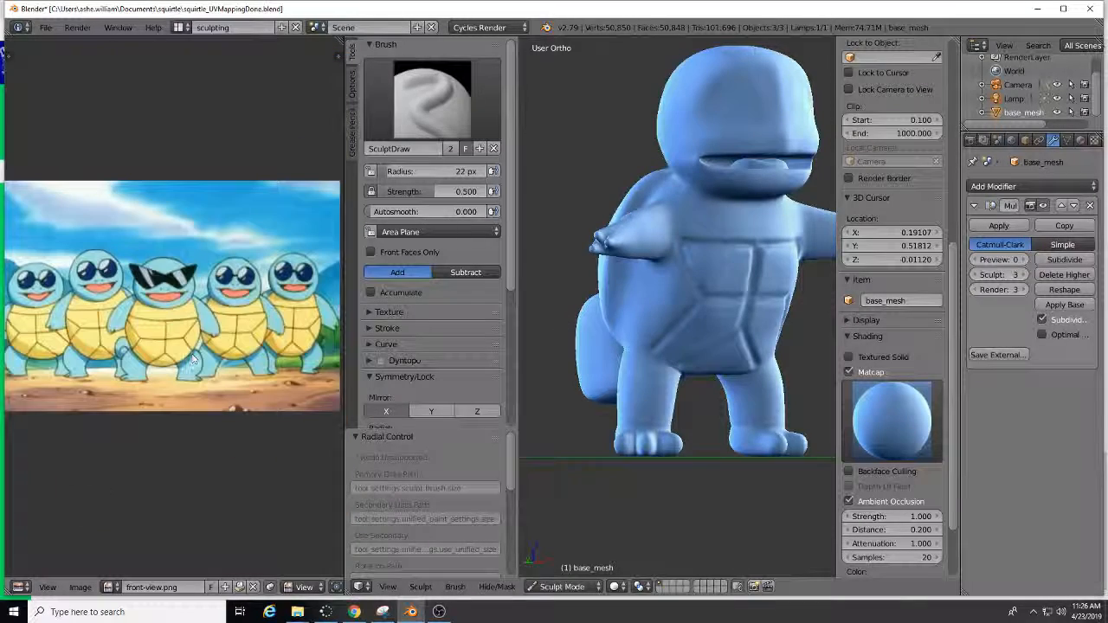
{"action": "left_click", "coordinate": [110, 588]}
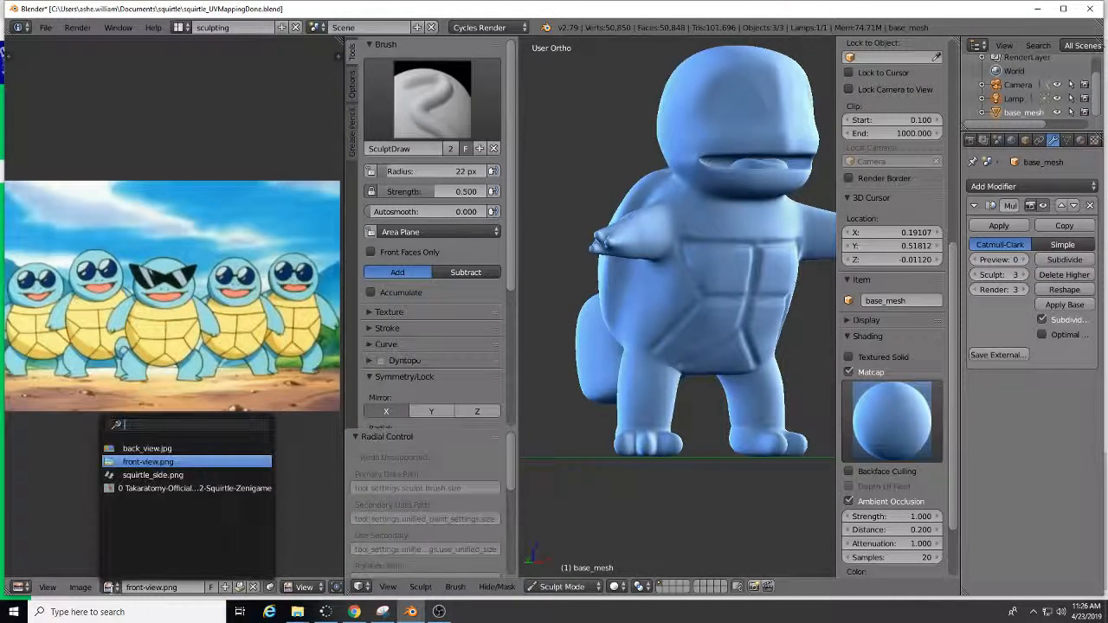
{"action": "left_click", "coordinate": [147, 469]}
{"action": "scroll", "coordinate": [172, 427], "scroll_direction": "up", "scroll_amount": 2}
{"action": "scroll", "coordinate": [172, 427], "scroll_direction": "up", "scroll_amount": 2}
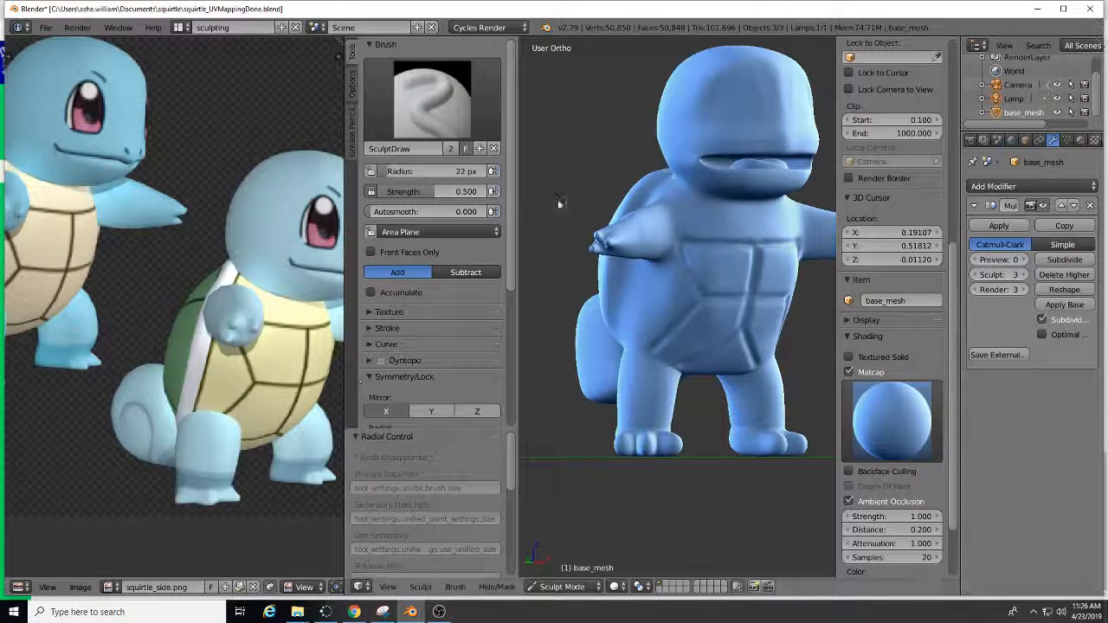
- Carve a groove along the front edge of the shell on the body's side, from the leg up to the shoulder
{"action": "middle_click_drag", "start_coordinate": [630, 229], "coordinate": [718, 221]}
{"action": "middle_click_drag", "start_coordinate": [603, 272], "coordinate": [645, 215]}
{"action": "scroll", "coordinate": [648, 242], "scroll_direction": "up", "scroll_amount": 3}
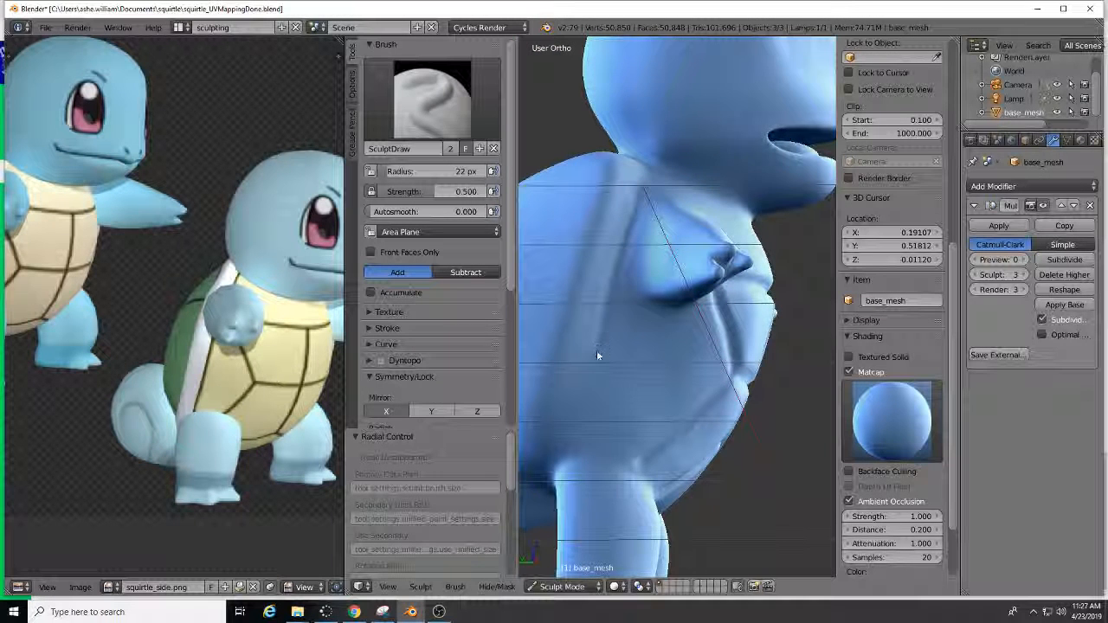
{"action": "left_click_drag", "start_coordinate": [574, 445], "coordinate": [601, 337]}
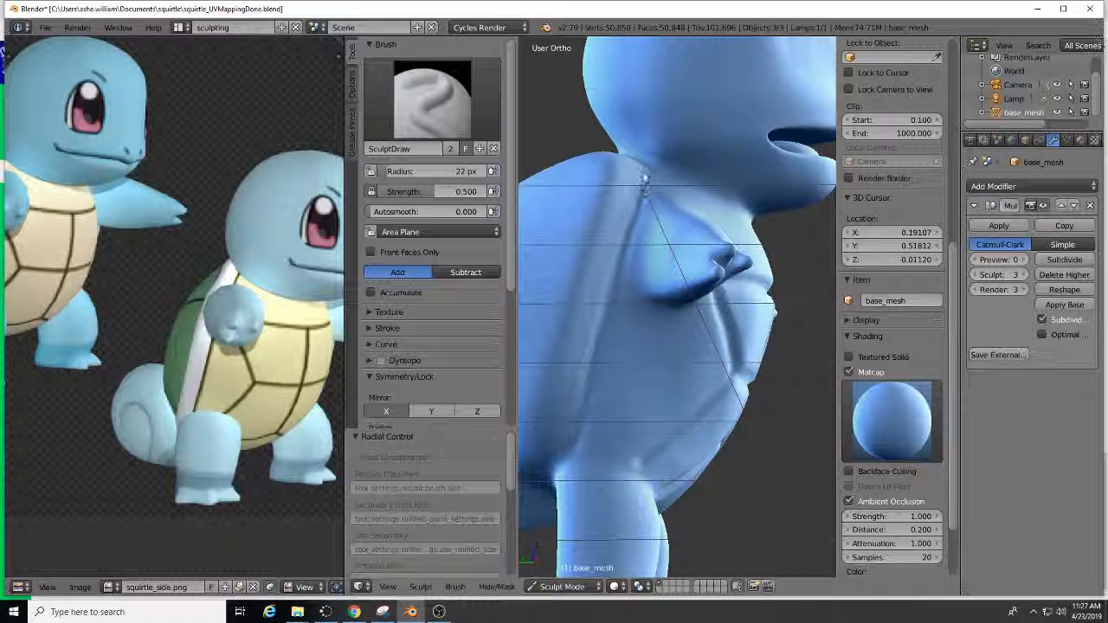
- Carve a groove over the top of the leg, starting from the shell edge line and following the lower body
{"action": "mouse_move", "coordinate": [642, 212]}
{"action": "middle_mouse_down"}
{"action": "mouse_move", "coordinate": [600, 228]}
{"action": "mouse_move", "coordinate": [776, 256]}
{"action": "mouse_move", "coordinate": [760, 255]}
{"action": "middle_mouse_up"}
{"action": "scroll", "coordinate": [719, 263], "scroll_direction": "down", "scroll_amount": 5}
{"action": "scroll", "coordinate": [762, 358], "scroll_direction": "up", "scroll_amount": 5}
{"action": "mouse_move", "coordinate": [762, 358]}
{"action": "middle_mouse_down"}
{"action": "mouse_move", "coordinate": [712, 345]}
{"action": "mouse_move", "coordinate": [740, 446]}
{"action": "mouse_move", "coordinate": [698, 365]}
{"action": "middle_mouse_up"}
{"action": "scroll", "coordinate": [698, 365], "scroll_direction": "up", "scroll_amount": 3}
{"action": "mouse_move", "coordinate": [708, 413]}
{"action": "left_mouse_down", "text": "ctrl"}
{"action": "mouse_move", "coordinate": [770, 409]}
{"action": "mouse_move", "coordinate": [740, 409]}
{"action": "left_mouse_up", "text": "ctrl"}
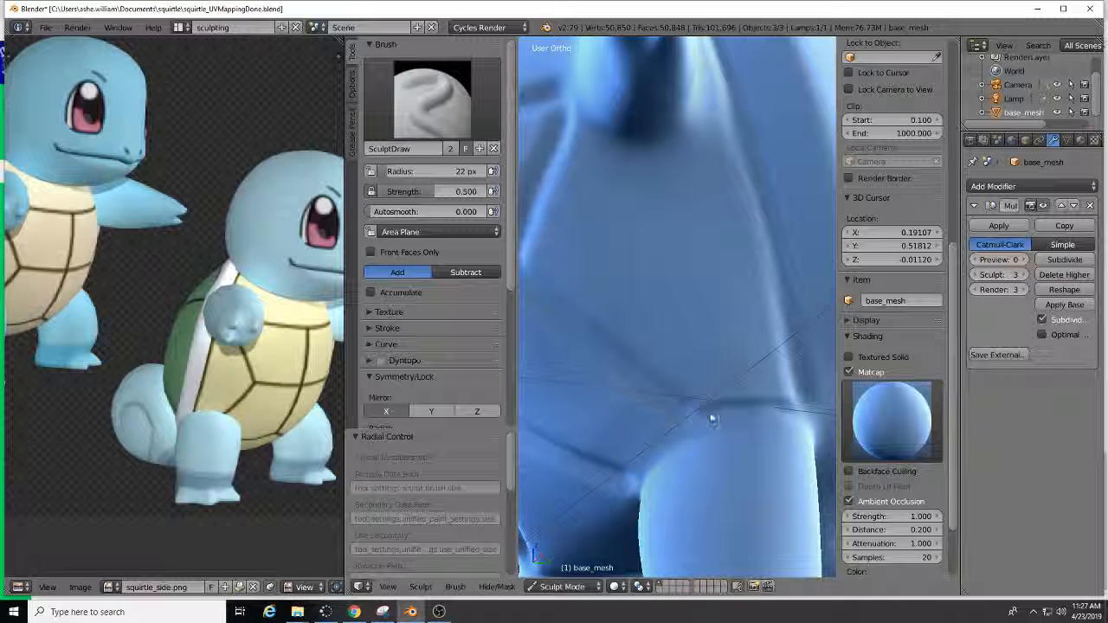
- Continue the leg groove around the inner side of the thigh on the underside of the body
{"action": "middle_click_drag", "start_coordinate": [695, 425], "coordinate": [744, 406]}
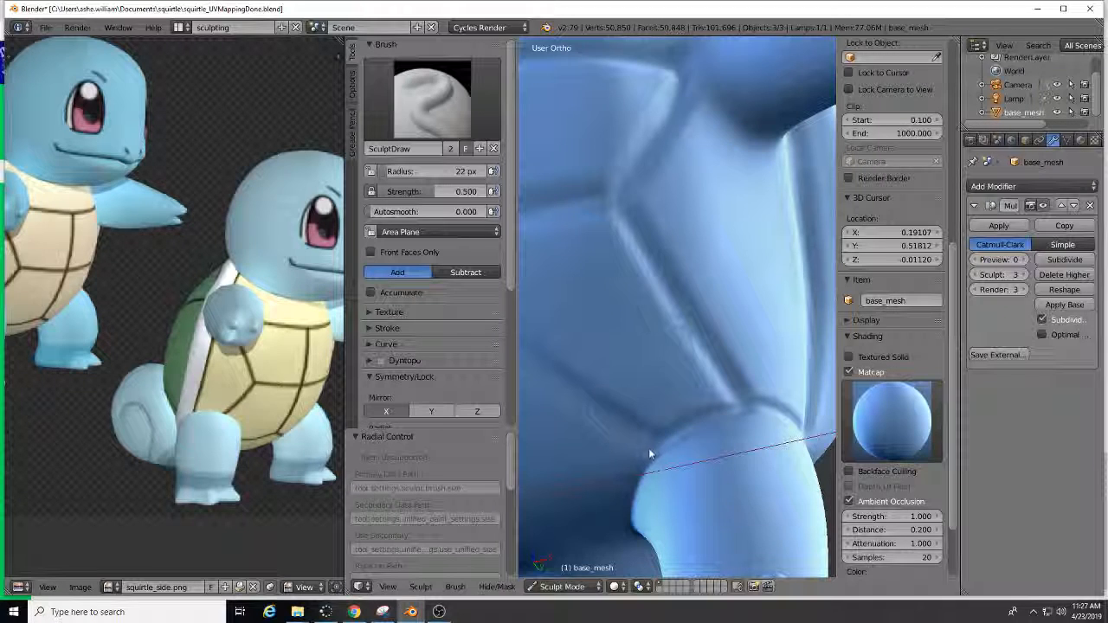
{"action": "mouse_move", "coordinate": [649, 450]}
{"action": "middle_mouse_down"}
{"action": "mouse_move", "coordinate": [762, 321]}
{"action": "mouse_move", "coordinate": [777, 279]}
{"action": "middle_mouse_up"}
{"action": "mouse_move", "coordinate": [747, 298]}
{"action": "left_mouse_down"}
{"action": "mouse_move", "coordinate": [720, 329]}
{"action": "mouse_move", "coordinate": [704, 376]}
{"action": "mouse_move", "coordinate": [730, 318]}
{"action": "left_mouse_up"}
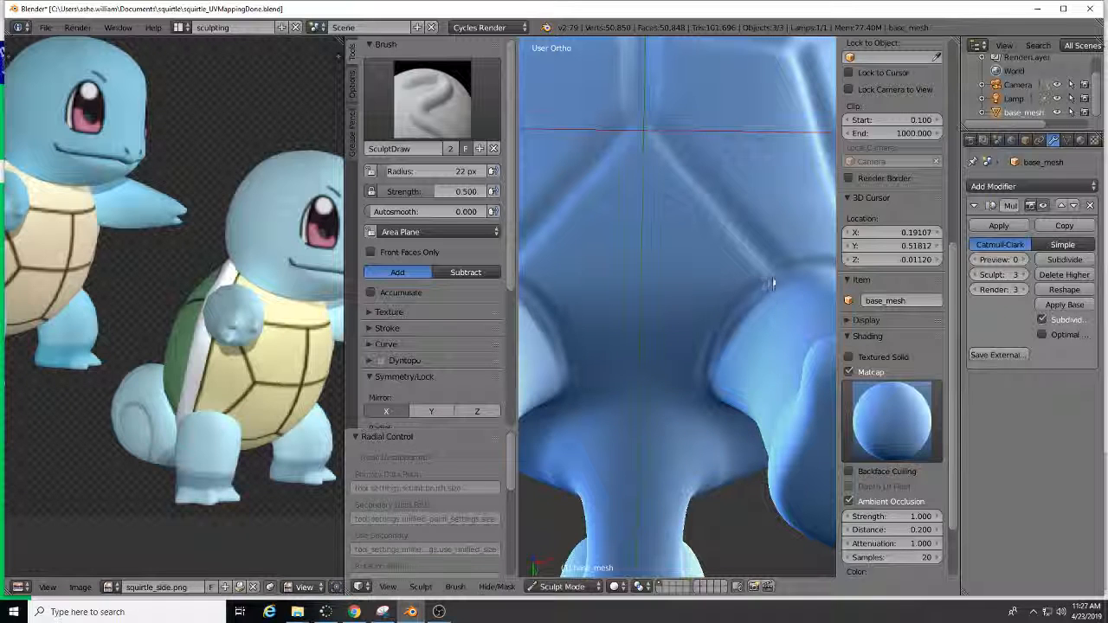
- Carve a curved groove around the base of the tail with inverted SculptDraw strokes
{"action": "mouse_move", "coordinate": [700, 389]}
{"action": "middle_mouse_down"}
{"action": "mouse_move", "coordinate": [623, 373]}
{"action": "mouse_move", "coordinate": [589, 347]}
{"action": "mouse_move", "coordinate": [709, 391]}
{"action": "middle_mouse_up"}
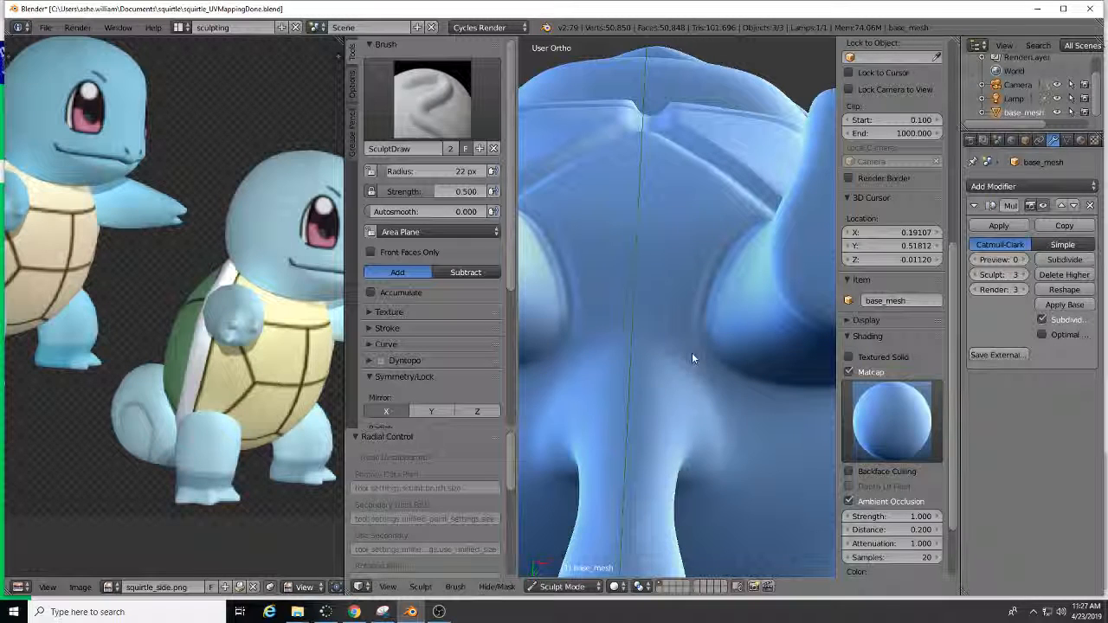
{"action": "mouse_move", "coordinate": [692, 352]}
{"action": "left_mouse_down", "text": "ctrl"}
{"action": "mouse_move", "coordinate": [730, 431]}
{"action": "mouse_move", "coordinate": [695, 329]}
{"action": "mouse_move", "coordinate": [704, 297]}
{"action": "left_mouse_up", "text": "ctrl"}
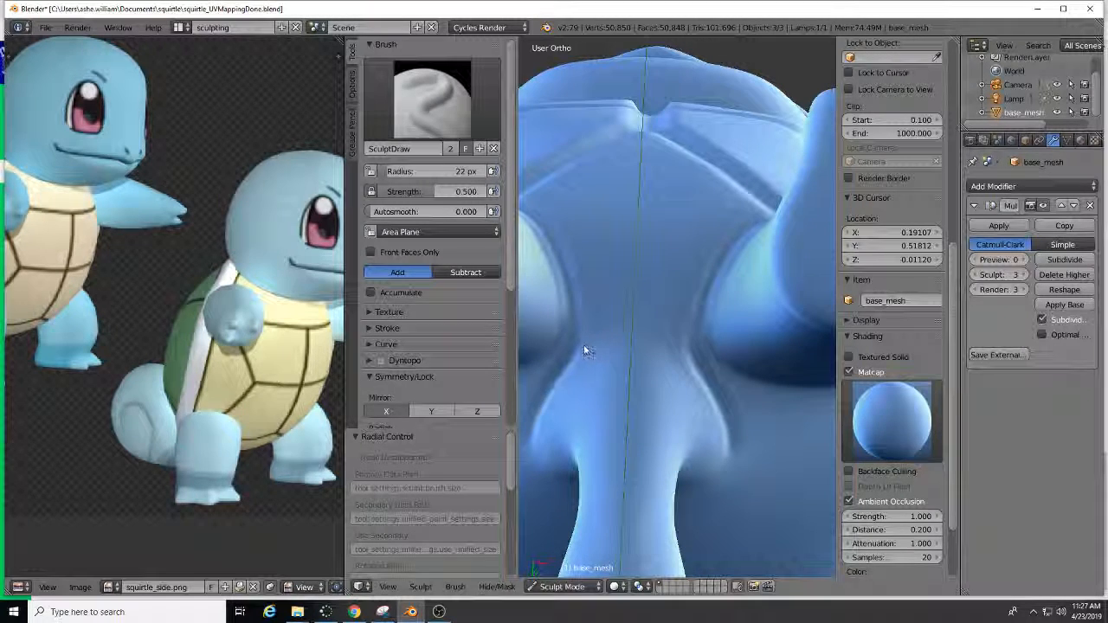
{"action": "mouse_move", "coordinate": [584, 348]}
{"action": "left_mouse_down", "text": "ctrl"}
{"action": "mouse_move", "coordinate": [645, 336]}
{"action": "mouse_move", "coordinate": [685, 355]}
{"action": "mouse_move", "coordinate": [603, 332]}
{"action": "mouse_move", "coordinate": [575, 364]}
{"action": "left_mouse_up", "text": "ctrl"}
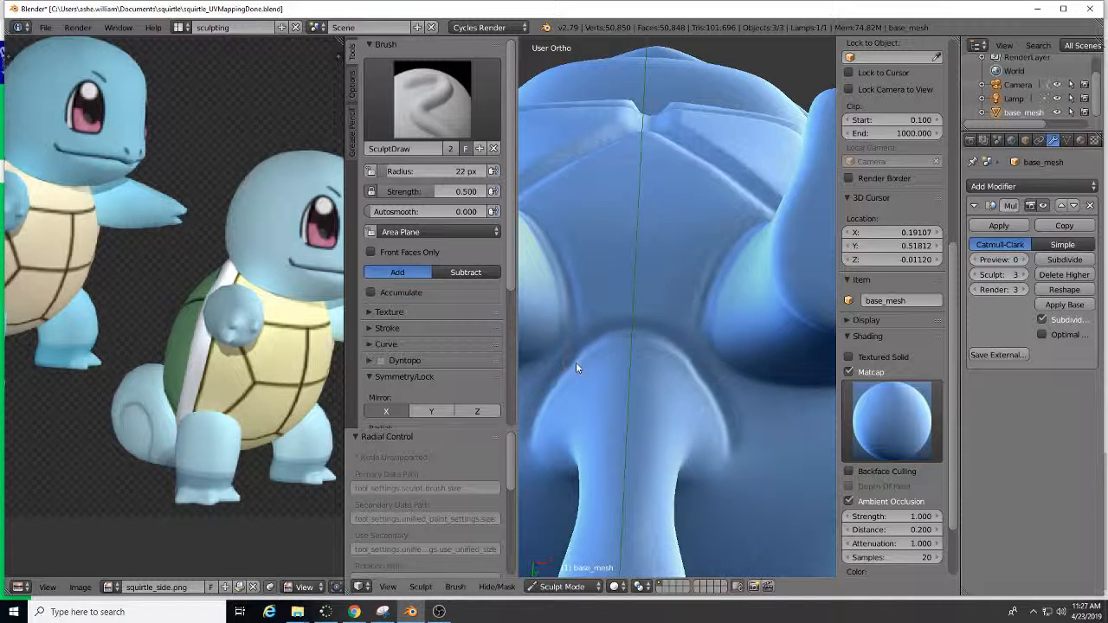
- Set the SculptDraw radius to 35 px and carve the groove onward across the upper side of the tail base
{"action": "scroll", "coordinate": [606, 346], "scroll_direction": "down", "scroll_amount": 5}
{"action": "mouse_move", "coordinate": [641, 332]}
{"action": "middle_mouse_down"}
{"action": "mouse_move", "coordinate": [656, 408]}
{"action": "mouse_move", "coordinate": [548, 414]}
{"action": "mouse_move", "coordinate": [563, 373]}
{"action": "mouse_move", "coordinate": [530, 404]}
{"action": "mouse_move", "coordinate": [589, 428]}
{"action": "mouse_move", "coordinate": [658, 372]}
{"action": "middle_mouse_up"}
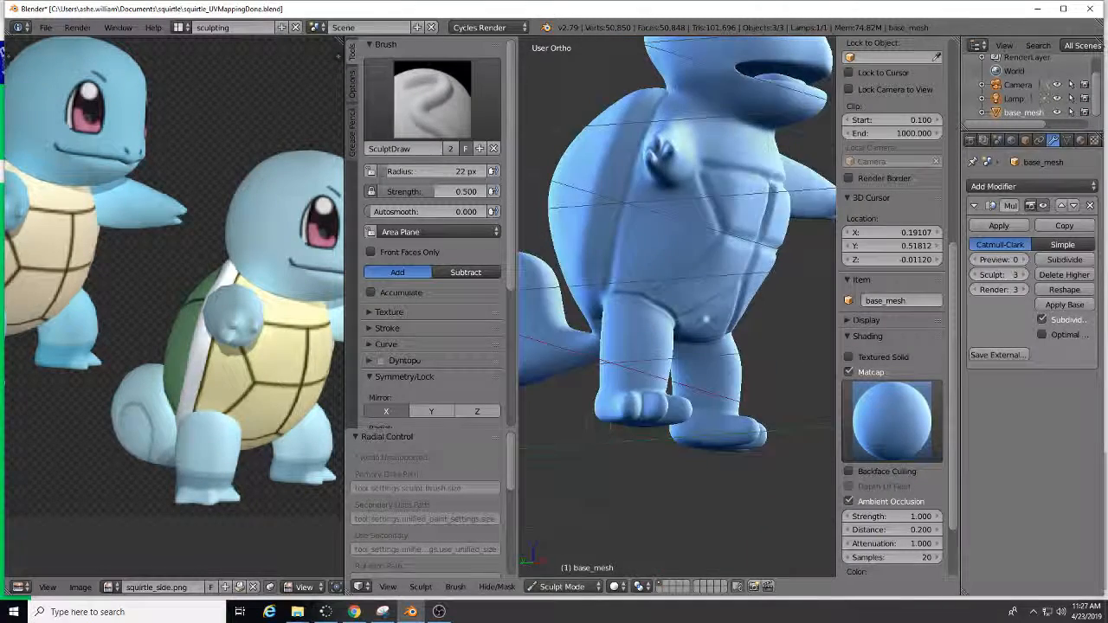
{"action": "scroll", "coordinate": [711, 295], "scroll_direction": "up", "scroll_amount": 3}
{"action": "middle_click_drag", "start_coordinate": [712, 295], "coordinate": [696, 312]}
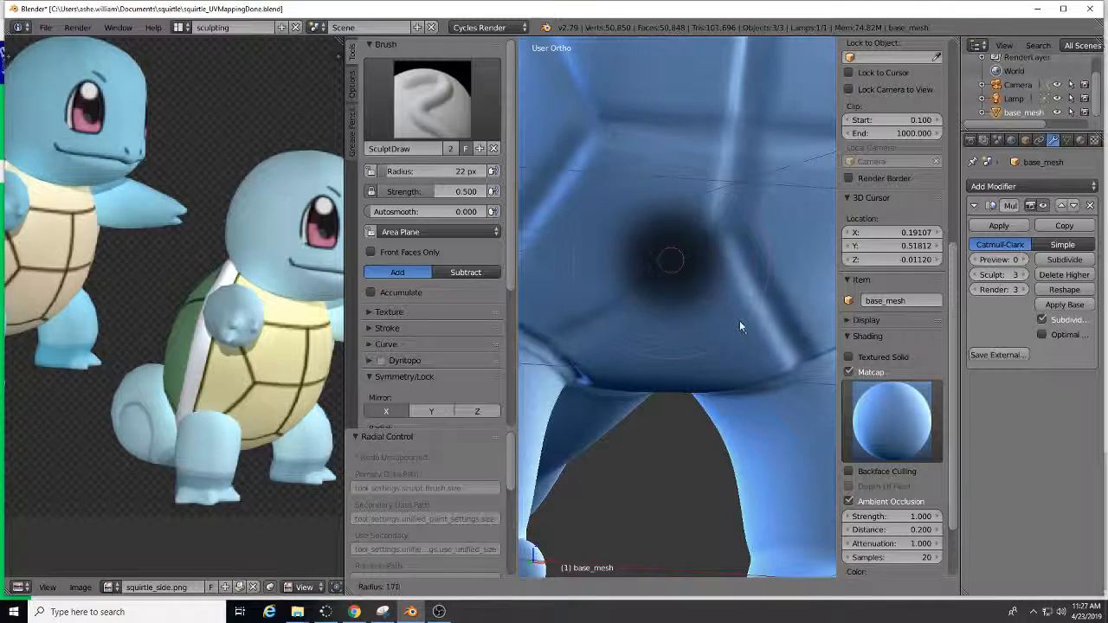
{"action": "left_click", "coordinate": [698, 280]}
{"action": "mouse_move", "coordinate": [688, 289]}
{"action": "middle_mouse_down"}
{"action": "mouse_move", "coordinate": [696, 295]}
{"action": "mouse_move", "coordinate": [621, 280]}
{"action": "mouse_move", "coordinate": [697, 262]}
{"action": "mouse_move", "coordinate": [677, 312]}
{"action": "mouse_move", "coordinate": [741, 436]}
{"action": "mouse_move", "coordinate": [696, 300]}
{"action": "mouse_move", "coordinate": [683, 340]}
{"action": "mouse_move", "coordinate": [705, 316]}
{"action": "mouse_move", "coordinate": [691, 305]}
{"action": "middle_mouse_up"}
{"action": "scroll", "coordinate": [743, 428], "scroll_direction": "up", "scroll_amount": 3}
{"action": "scroll", "coordinate": [708, 346], "scroll_direction": "up", "scroll_amount": 1}
{"action": "scroll", "coordinate": [685, 345], "scroll_direction": "up", "scroll_amount": 2}
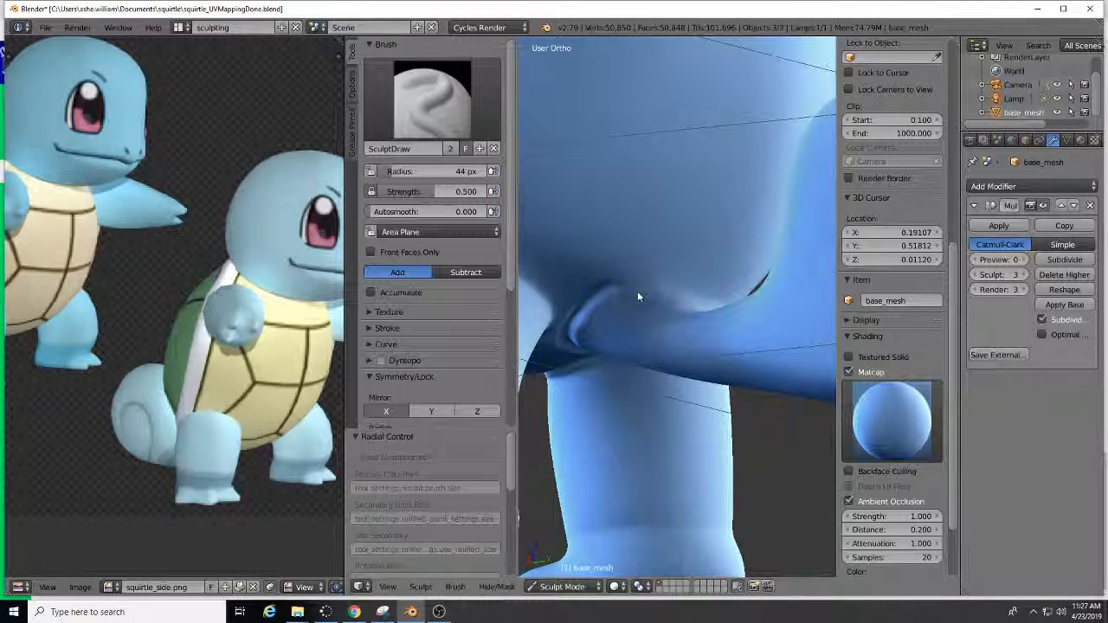
{"action": "key", "text": "f"}
{"action": "left_click", "coordinate": [631, 292]}
{"action": "mouse_move", "coordinate": [644, 295]}
{"action": "left_mouse_down"}
{"action": "mouse_move", "coordinate": [715, 301]}
{"action": "mouse_move", "coordinate": [619, 289]}
{"action": "mouse_move", "coordinate": [704, 299]}
{"action": "left_mouse_up"}
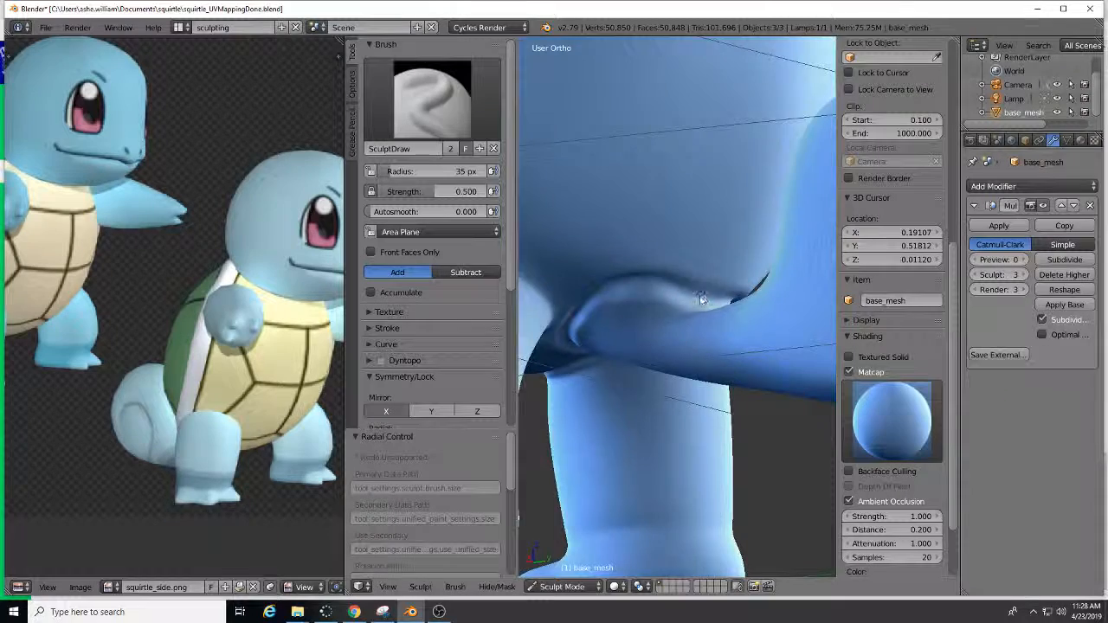
- Deepen the groove around the back and top of the thigh, starting from the tail base
{"action": "scroll", "coordinate": [702, 299], "scroll_direction": "down", "scroll_amount": 7}
{"action": "middle_click_drag", "start_coordinate": [733, 298], "coordinate": [525, 301]}
{"action": "scroll", "coordinate": [660, 359], "scroll_direction": "up", "scroll_amount": 6}
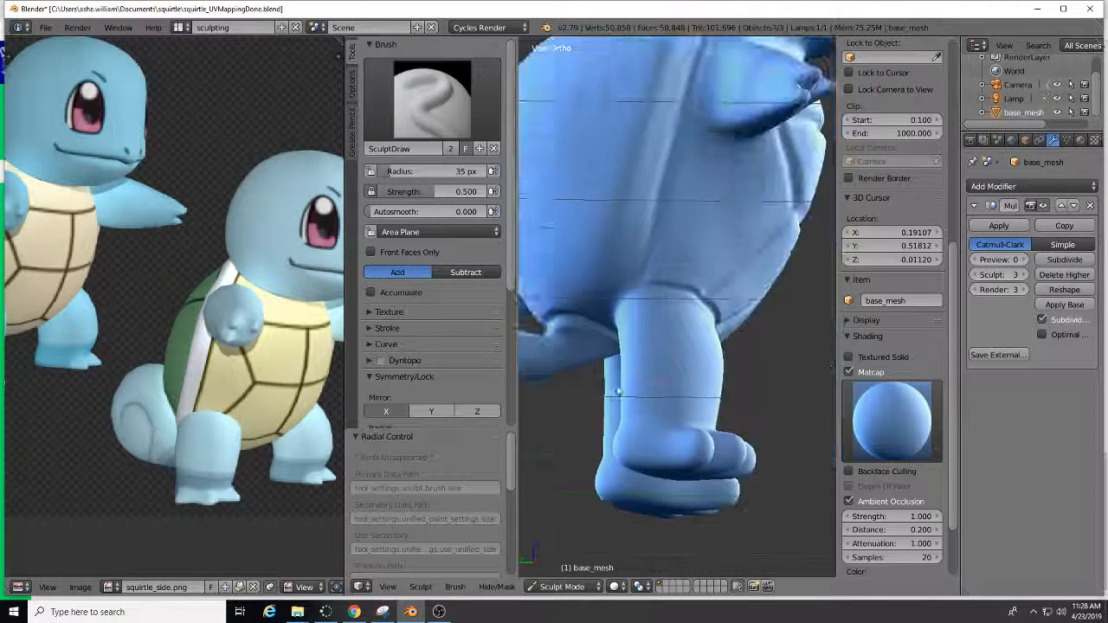
{"action": "middle_click_drag", "start_coordinate": [660, 360], "coordinate": [701, 315]}
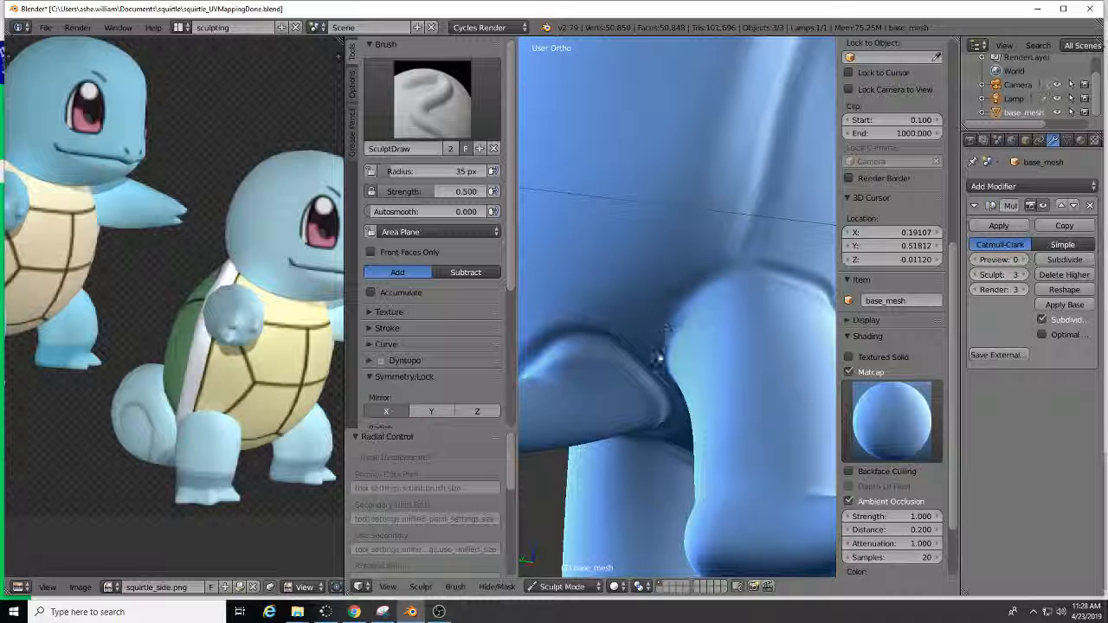
{"action": "mouse_move", "coordinate": [659, 360]}
{"action": "left_mouse_down", "text": "ctrl"}
{"action": "mouse_move", "coordinate": [666, 319]}
{"action": "mouse_move", "coordinate": [706, 276]}
{"action": "left_mouse_up", "text": "ctrl"}
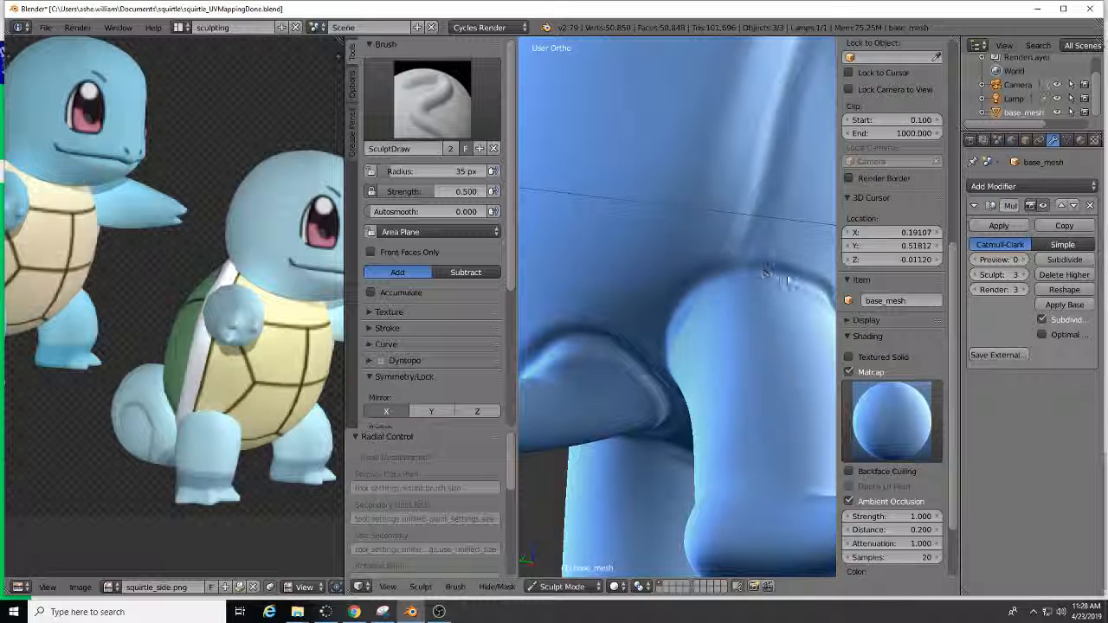
- Carve a groove around the base of the arm where it meets the belly plate and the shell edge
{"action": "scroll", "coordinate": [770, 285], "scroll_direction": "down", "scroll_amount": 5}
{"action": "middle_click_drag", "start_coordinate": [755, 341], "coordinate": [669, 346]}
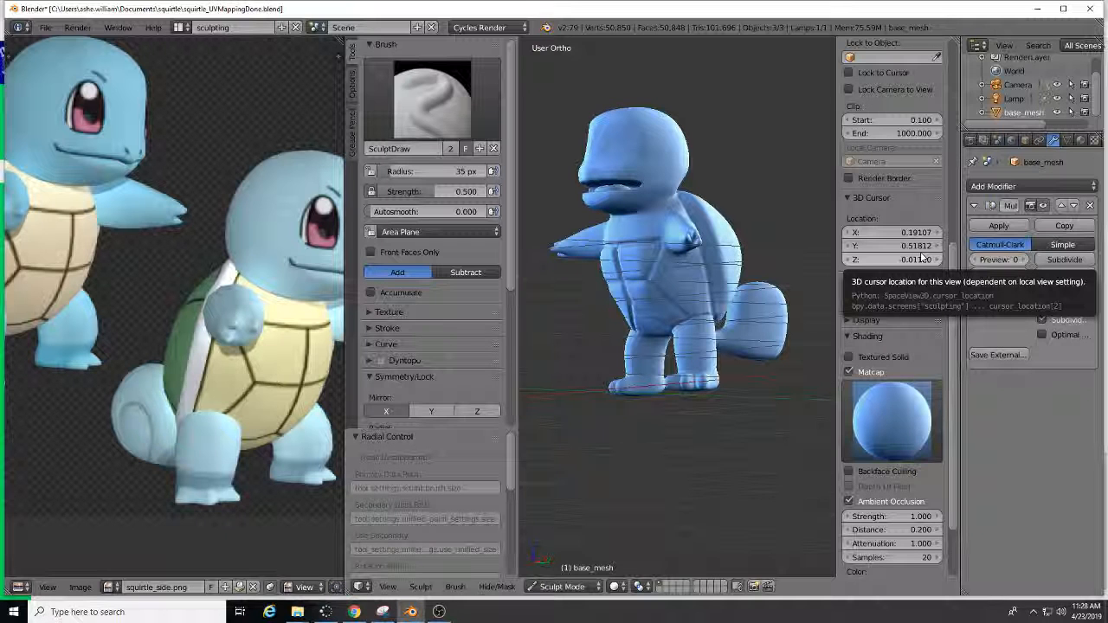
{"action": "scroll", "coordinate": [721, 194], "scroll_direction": "up", "scroll_amount": 3}
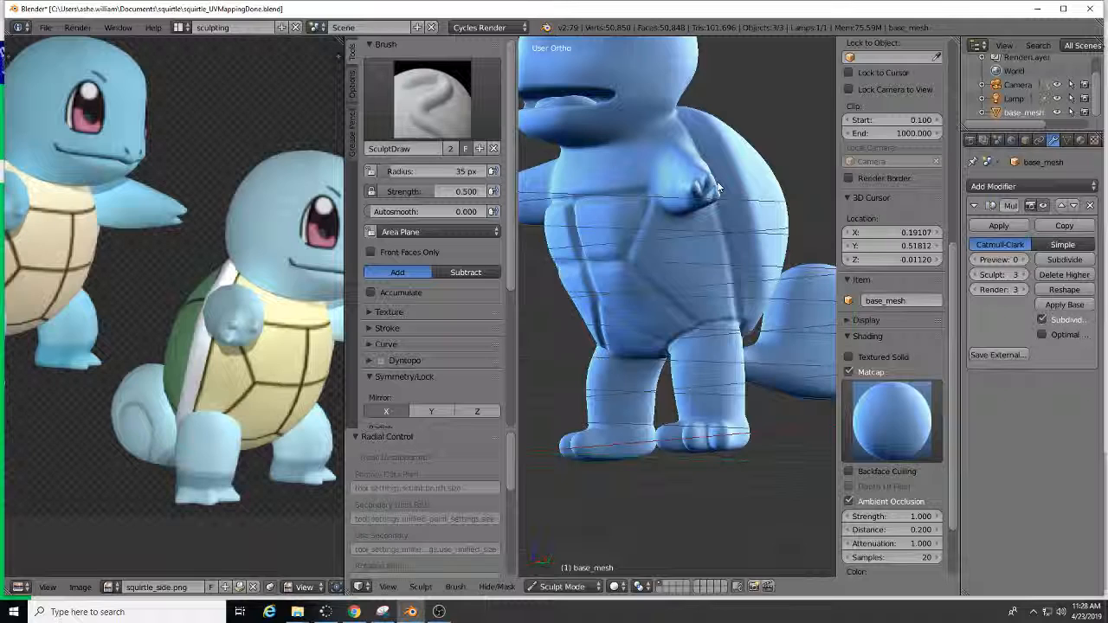
{"action": "scroll", "coordinate": [718, 188], "scroll_direction": "up", "scroll_amount": 5}
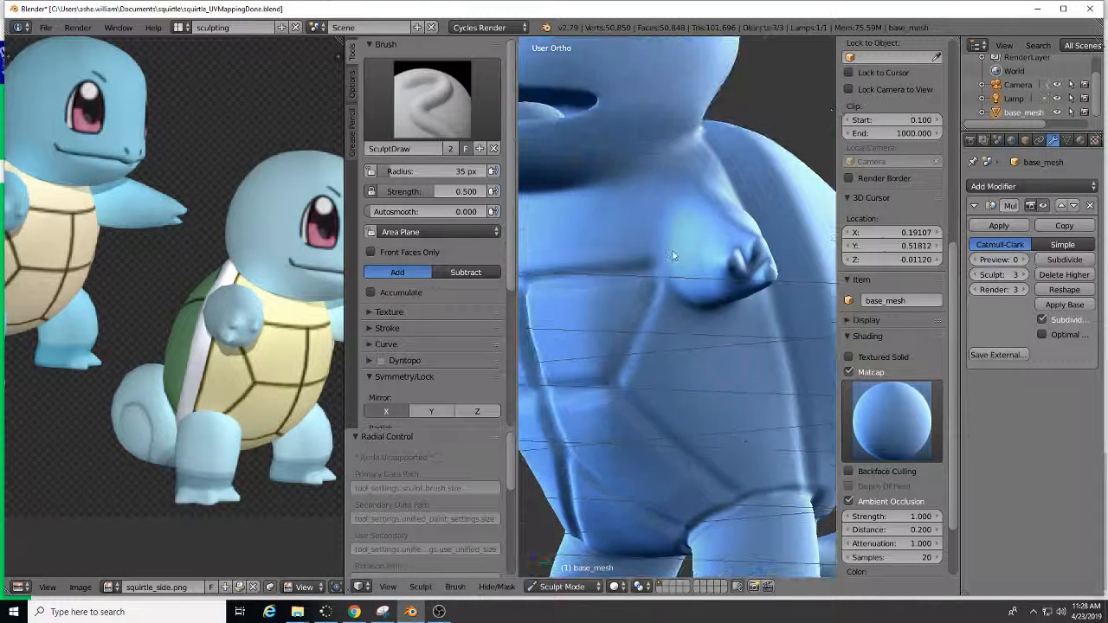
{"action": "scroll", "coordinate": [741, 258], "scroll_direction": "up", "scroll_amount": 2}
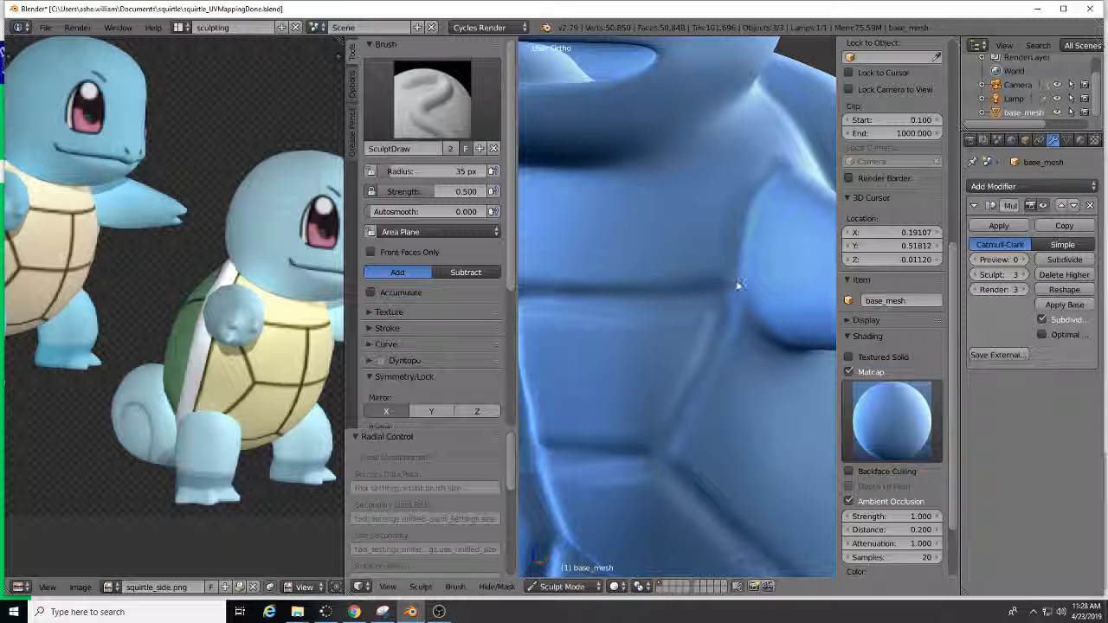
{"action": "middle_click_drag", "start_coordinate": [771, 324], "coordinate": [741, 242]}
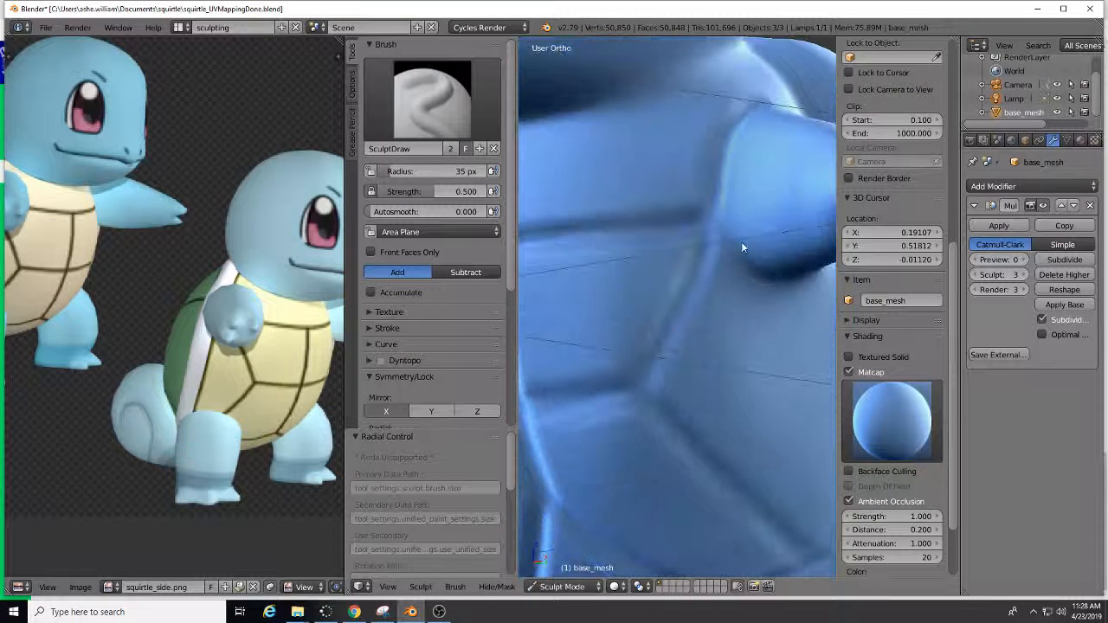
{"action": "middle_click_drag", "start_coordinate": [794, 279], "coordinate": [730, 300]}
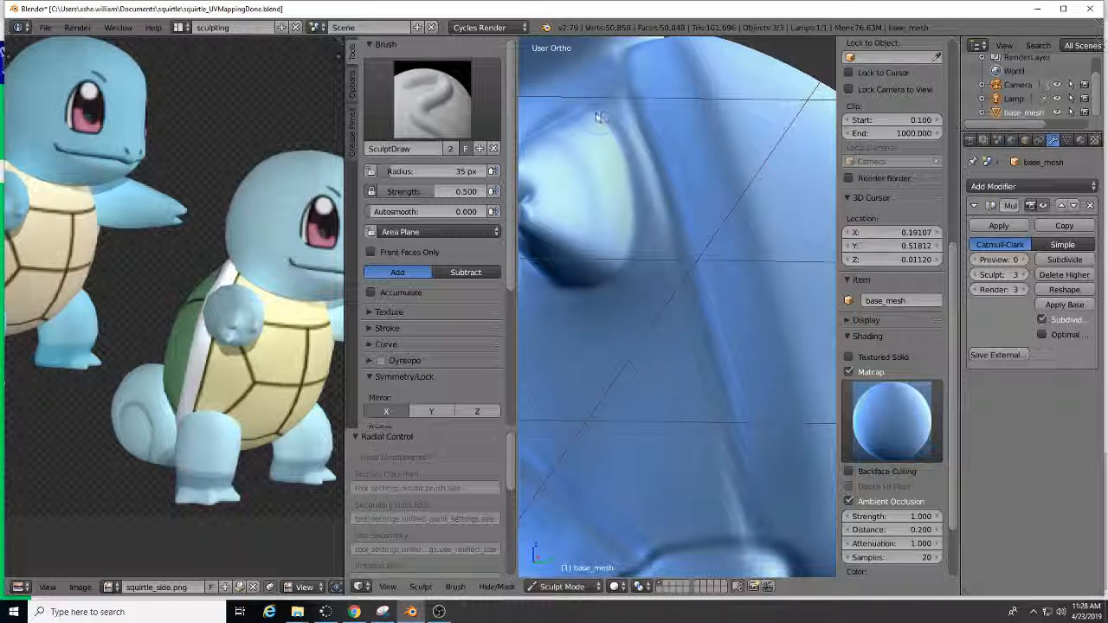
- Turn the model to its back and show back_view.jpg as the reference image, framed on the shell
{"action": "scroll", "coordinate": [636, 251], "scroll_direction": "down", "scroll_amount": 7}
{"action": "mouse_move", "coordinate": [699, 329]}
{"action": "middle_mouse_down"}
{"action": "mouse_move", "coordinate": [803, 340]}
{"action": "mouse_move", "coordinate": [712, 240]}
{"action": "mouse_move", "coordinate": [776, 311]}
{"action": "mouse_move", "coordinate": [744, 319]}
{"action": "mouse_move", "coordinate": [769, 327]}
{"action": "middle_mouse_up"}
{"action": "scroll", "coordinate": [712, 240], "scroll_direction": "down", "scroll_amount": 3}
{"action": "scroll", "coordinate": [730, 325], "scroll_direction": "up", "scroll_amount": 2}
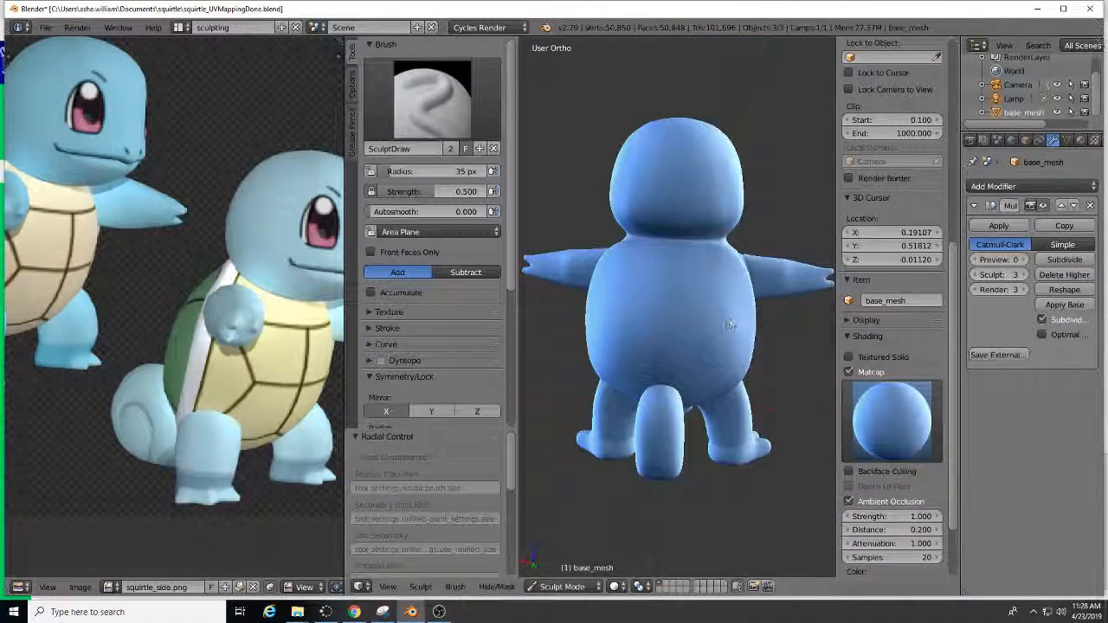
{"action": "left_click", "coordinate": [109, 587]}
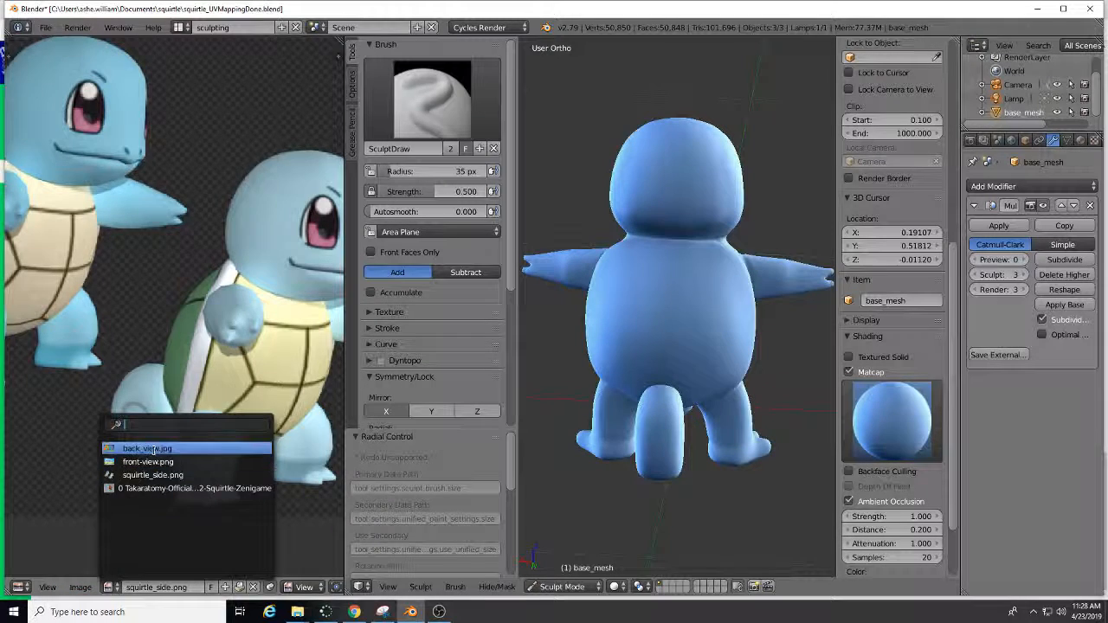
{"action": "left_click", "coordinate": [154, 449]}
{"action": "middle_click_drag", "start_coordinate": [147, 448], "coordinate": [250, 430]}
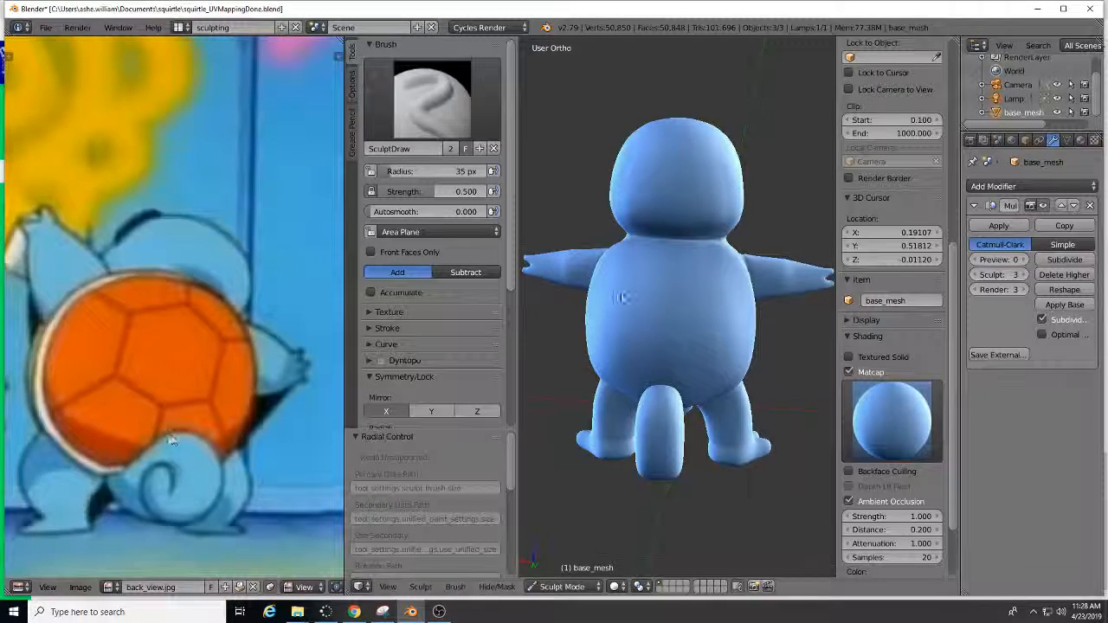
- Set the brush radius to 24 px and carve a short vertical groove down the upper middle of the shell's back
{"action": "scroll", "coordinate": [672, 303], "scroll_direction": "up", "scroll_amount": 5}
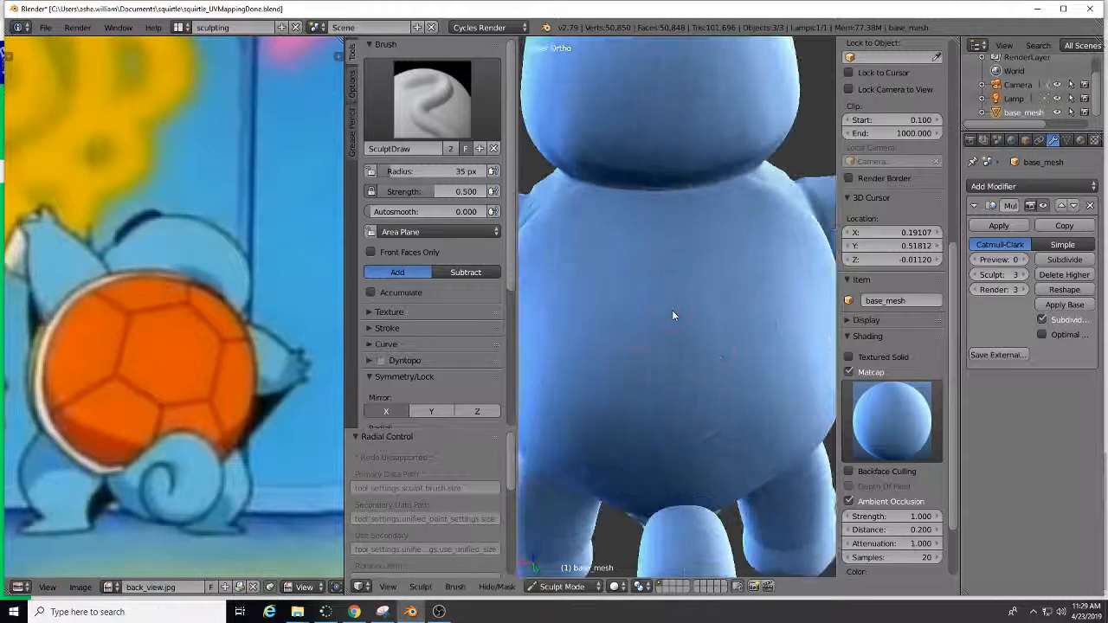
{"action": "key", "text": "f"}
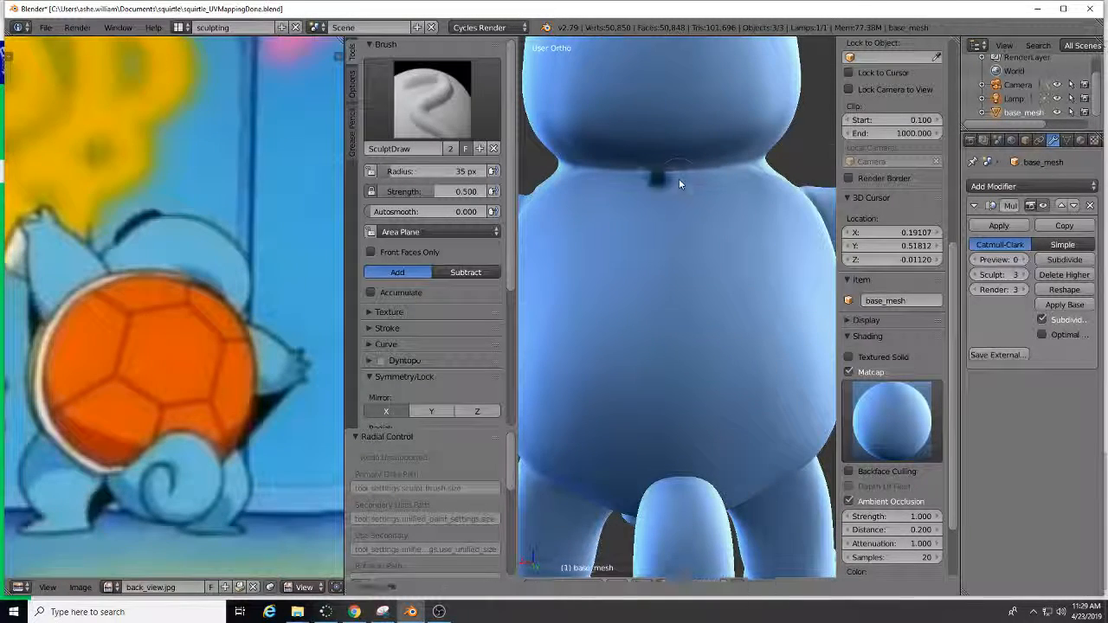
{"action": "left_click", "coordinate": [667, 180]}
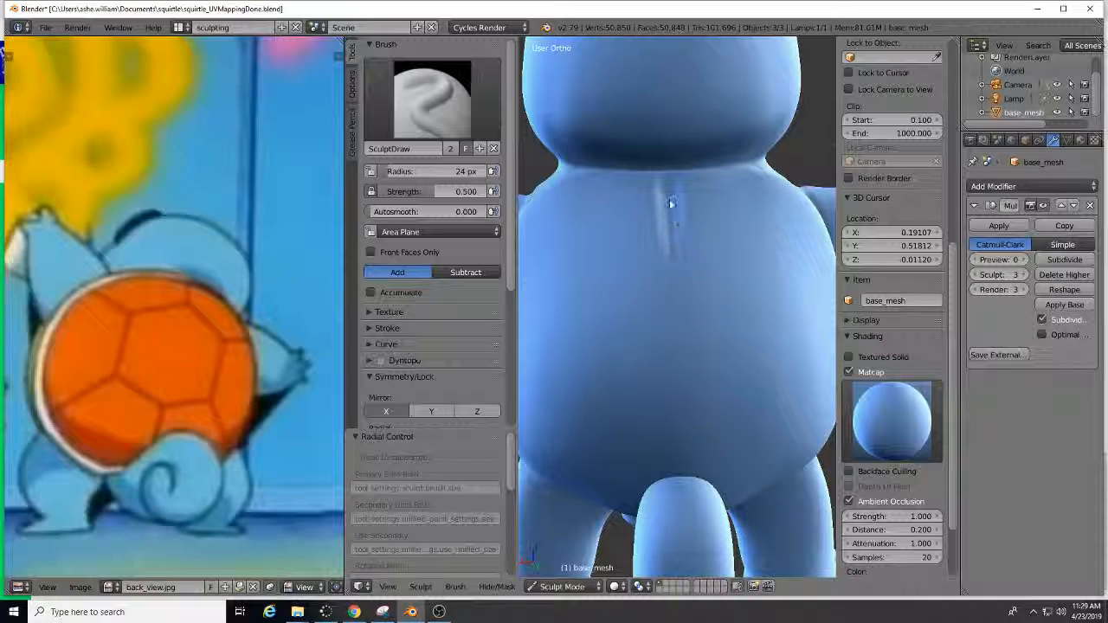
{"action": "left_click_drag", "start_coordinate": [666, 181], "coordinate": [666, 195]}
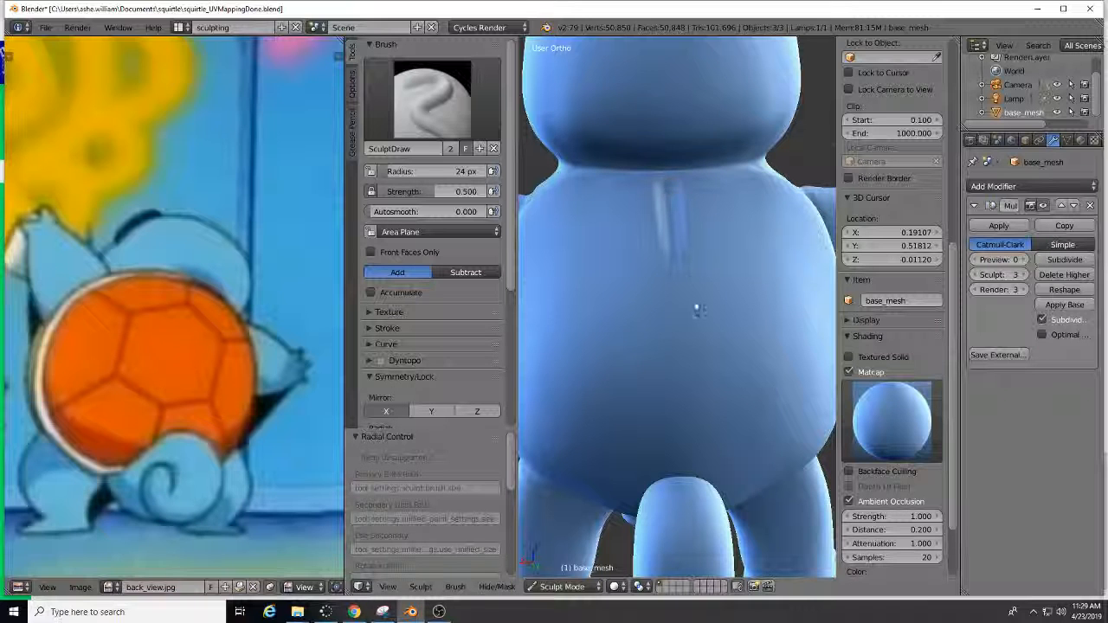
- Carve a short upward groove on the lower back of the shell, in the gap behind the raised tail
{"action": "mouse_move", "coordinate": [700, 361]}
{"action": "middle_mouse_down"}
{"action": "mouse_move", "coordinate": [737, 327]}
{"action": "mouse_move", "coordinate": [759, 373]}
{"action": "mouse_move", "coordinate": [681, 258]}
{"action": "mouse_move", "coordinate": [745, 296]}
{"action": "middle_mouse_up"}
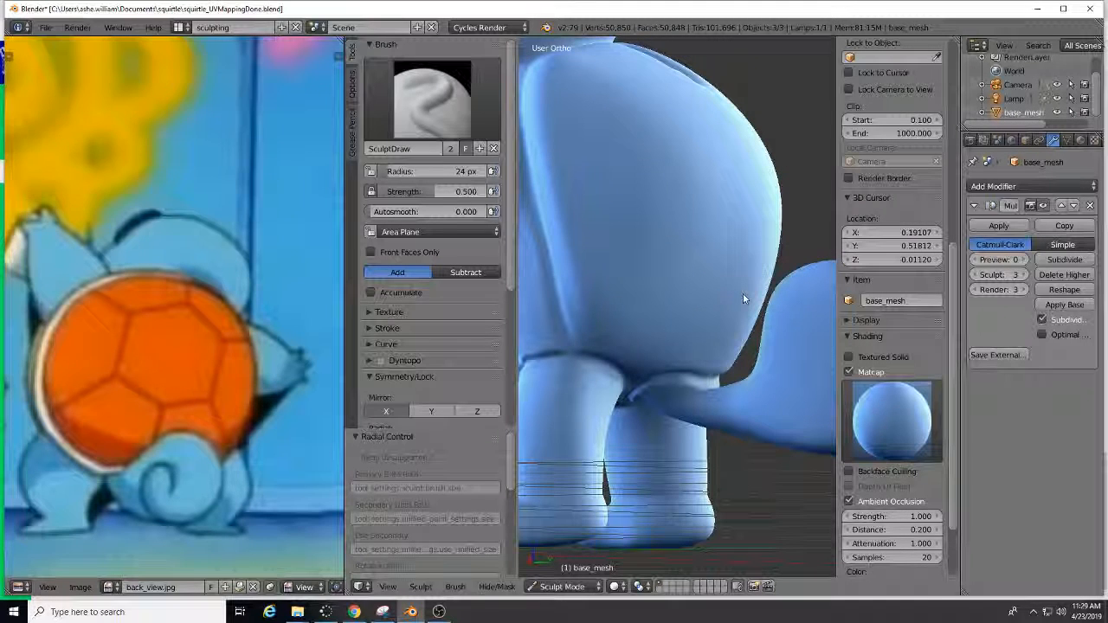
{"action": "mouse_move", "coordinate": [743, 293]}
{"action": "middle_mouse_down"}
{"action": "mouse_move", "coordinate": [762, 307]}
{"action": "mouse_move", "coordinate": [710, 329]}
{"action": "middle_mouse_up"}
{"action": "mouse_move", "coordinate": [689, 377]}
{"action": "middle_mouse_down"}
{"action": "mouse_move", "coordinate": [709, 374]}
{"action": "mouse_move", "coordinate": [712, 387]}
{"action": "middle_mouse_up"}
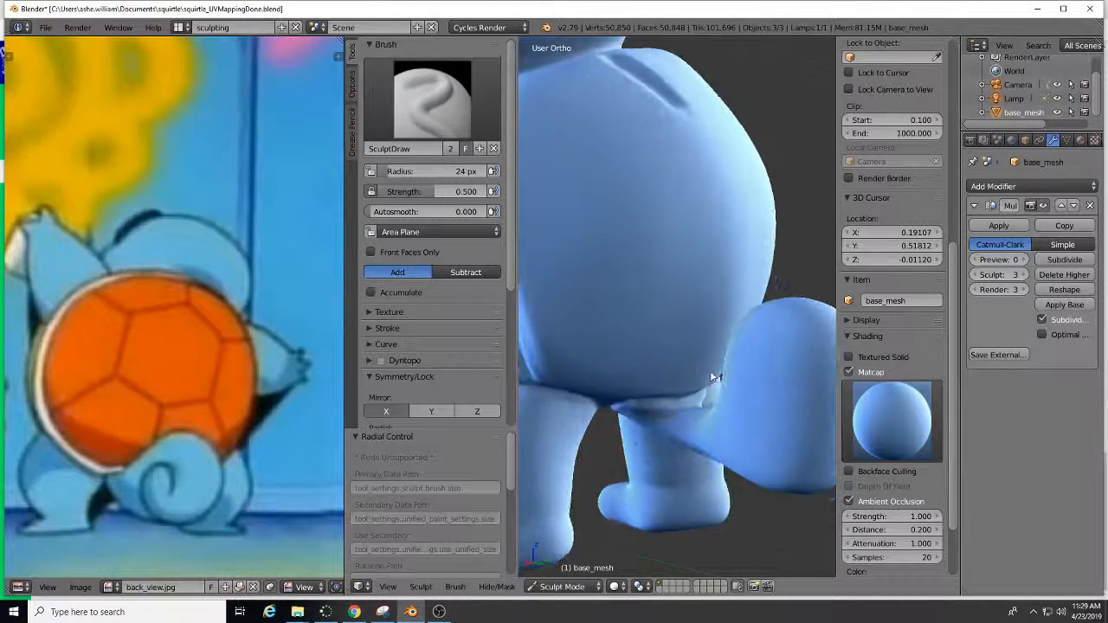
{"action": "scroll", "coordinate": [720, 412], "scroll_direction": "up", "scroll_amount": 4}
{"action": "scroll", "coordinate": [666, 437], "scroll_direction": "down", "scroll_amount": 2}
{"action": "scroll", "coordinate": [714, 420], "scroll_direction": "up", "scroll_amount": 2}
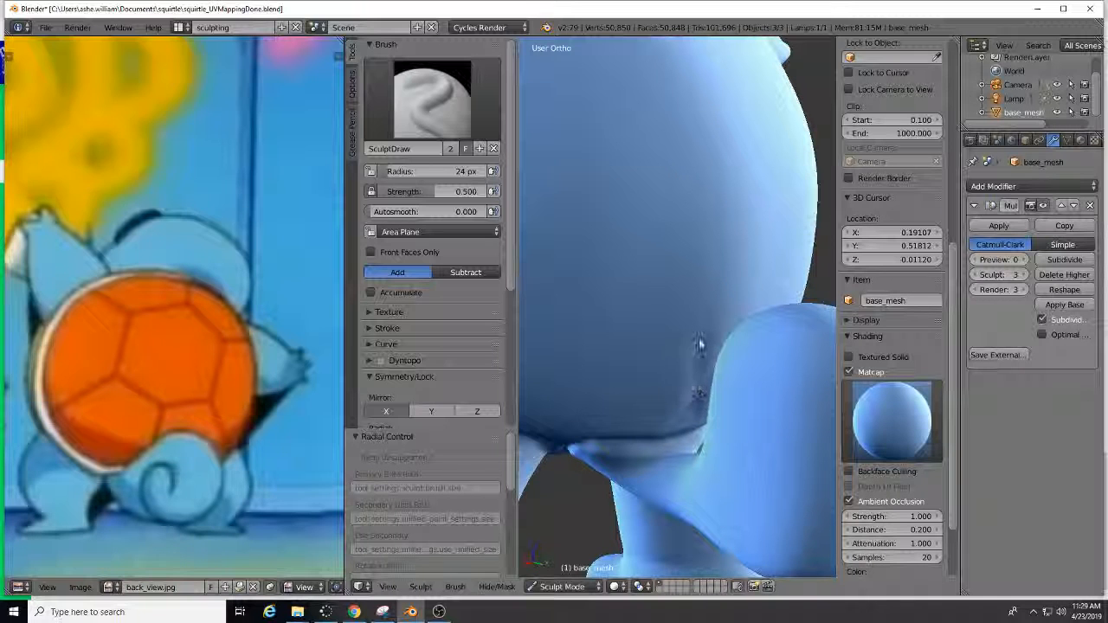
{"action": "middle_click_drag", "start_coordinate": [700, 395], "coordinate": [595, 375]}
{"action": "scroll", "coordinate": [603, 386], "scroll_direction": "down", "scroll_amount": 4}
{"action": "scroll", "coordinate": [593, 329], "scroll_direction": "up", "scroll_amount": 3}
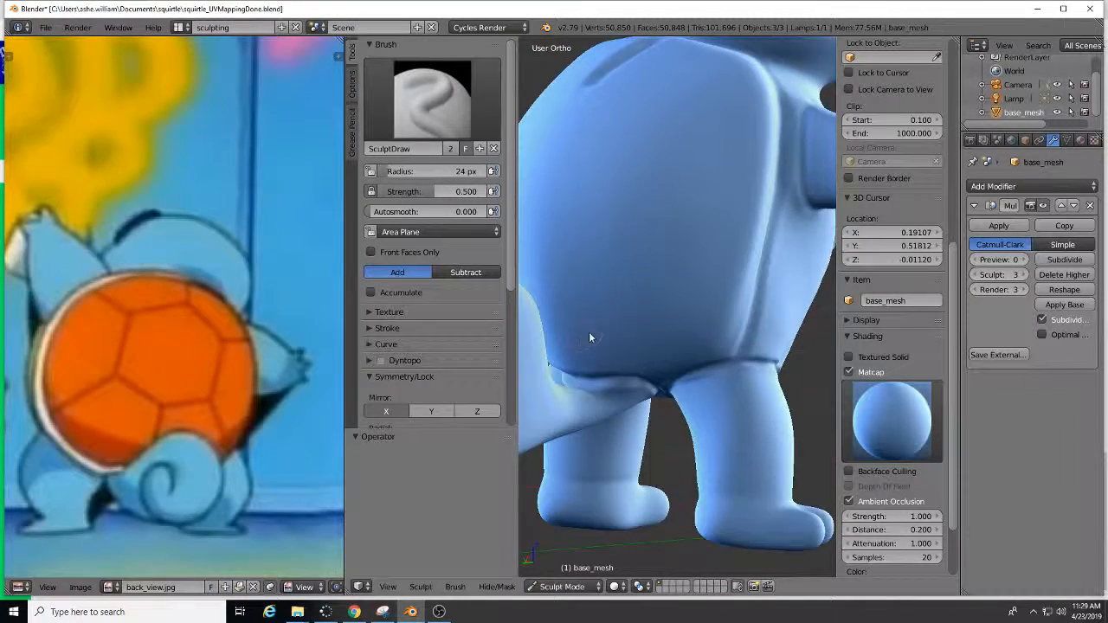
{"action": "middle_click_drag", "start_coordinate": [570, 336], "coordinate": [776, 414]}
{"action": "scroll", "coordinate": [658, 336], "scroll_direction": "up", "scroll_amount": 2}
{"action": "scroll", "coordinate": [710, 362], "scroll_direction": "up", "scroll_amount": 3}
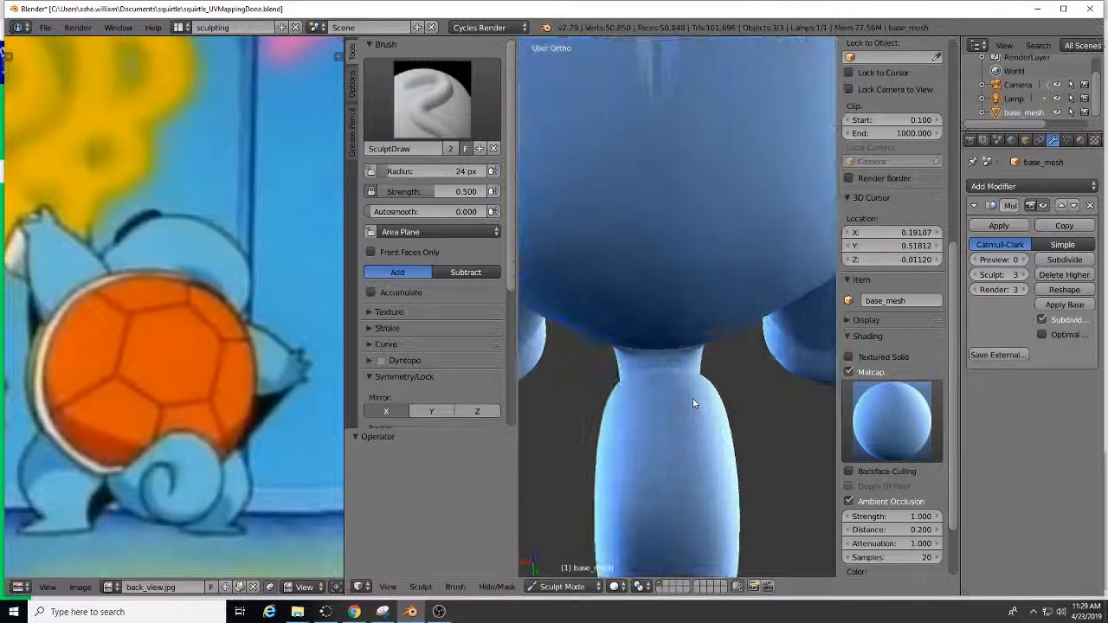
{"action": "middle_click_drag", "start_coordinate": [710, 362], "coordinate": [760, 304]}
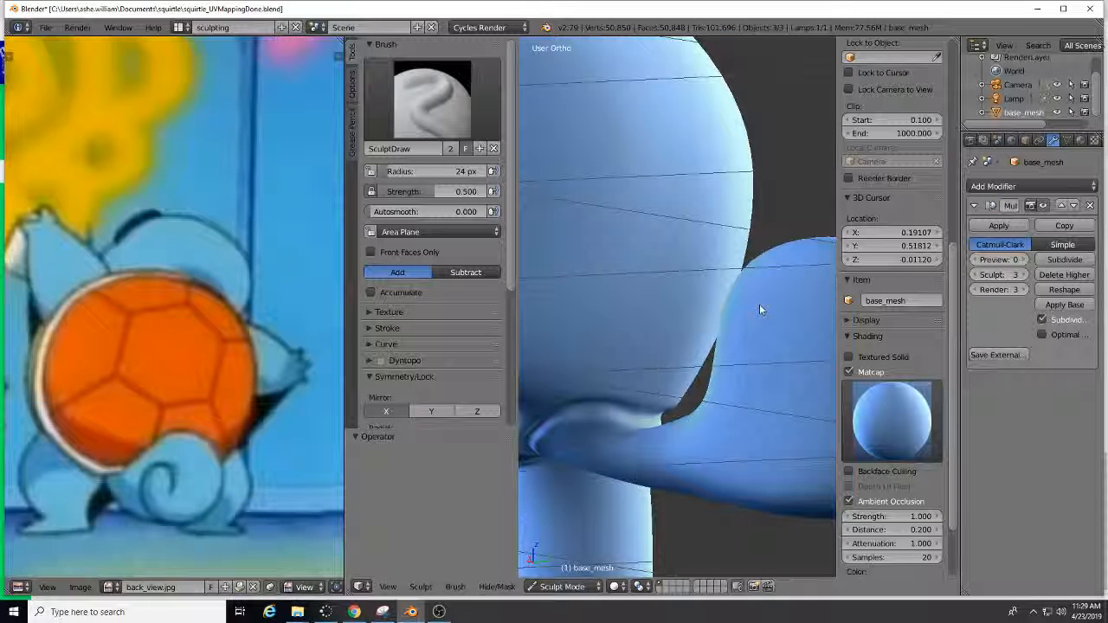
{"action": "mouse_move", "coordinate": [673, 398]}
{"action": "left_mouse_down"}
{"action": "mouse_move", "coordinate": [690, 355]}
{"action": "mouse_move", "coordinate": [690, 336]}
{"action": "mouse_move", "coordinate": [667, 387]}
{"action": "mouse_move", "coordinate": [684, 327]}
{"action": "mouse_move", "coordinate": [658, 389]}
{"action": "mouse_move", "coordinate": [695, 318]}
{"action": "left_mouse_up"}
- Try to hide the tail for sculpting by circle-selecting and hiding its geometry in Edit Mode, and return to Sculpt Mode
{"action": "mouse_move", "coordinate": [695, 319]}
{"action": "middle_mouse_down"}
{"action": "mouse_move", "coordinate": [684, 371]}
{"action": "mouse_move", "coordinate": [538, 358]}
{"action": "mouse_move", "coordinate": [571, 358]}
{"action": "middle_mouse_up"}
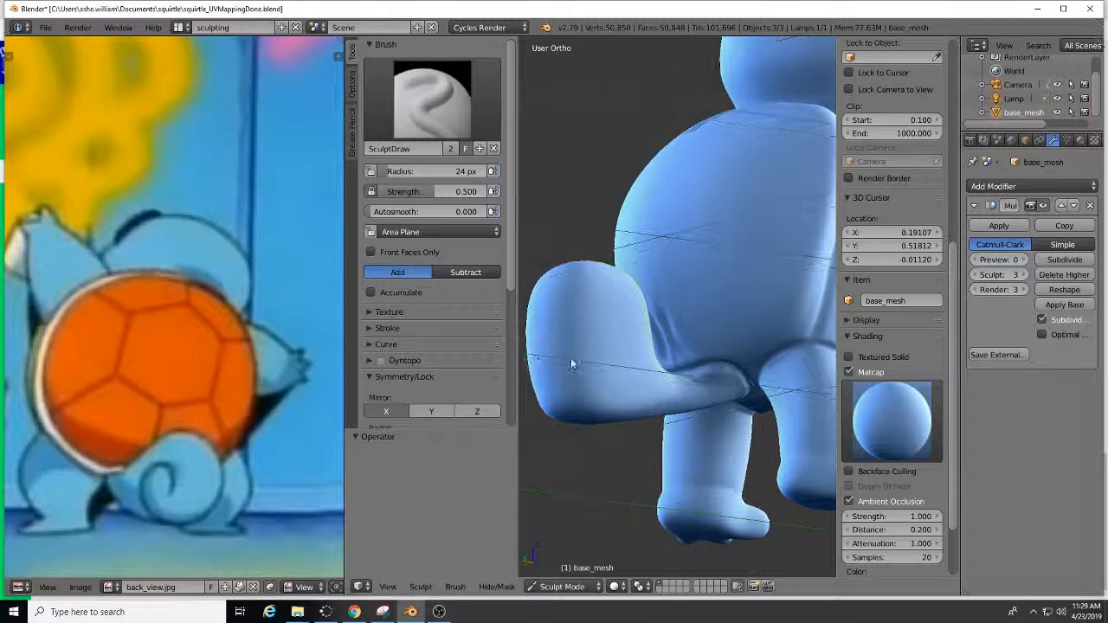
{"action": "scroll", "coordinate": [686, 368], "scroll_direction": "down", "scroll_amount": 4}
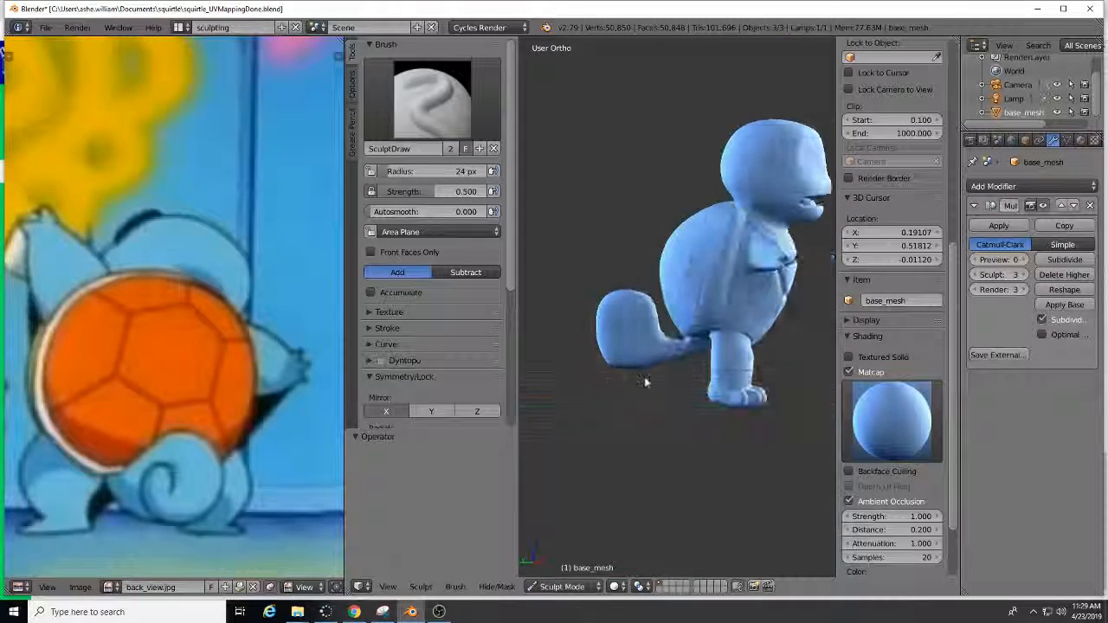
{"action": "scroll", "coordinate": [645, 382], "scroll_direction": "up", "scroll_amount": 4}
{"action": "key", "text": "Tab"}
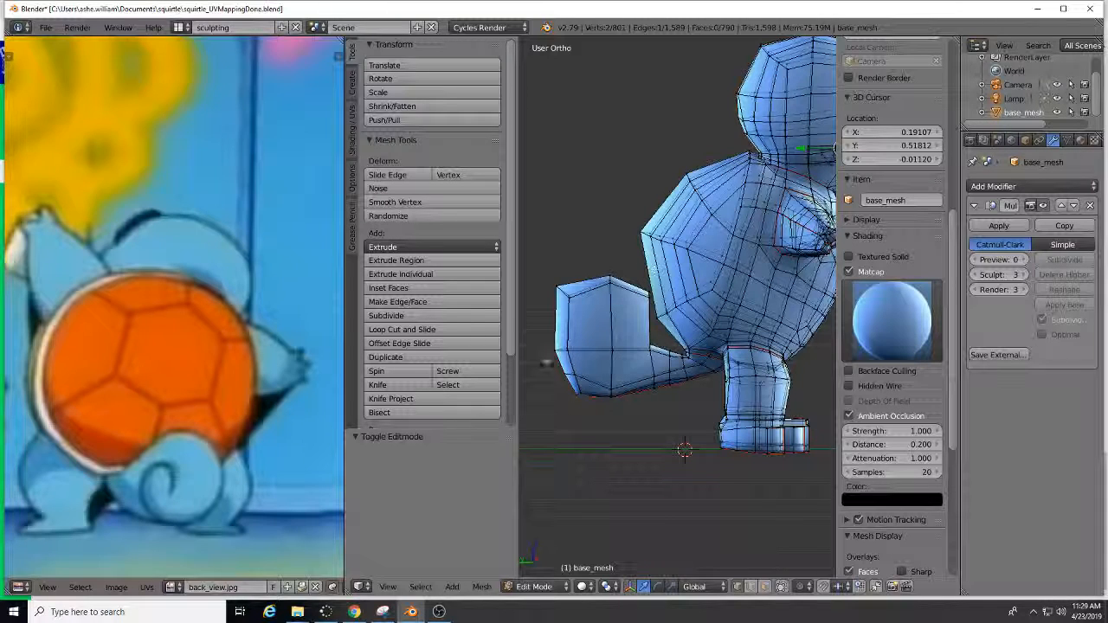
{"action": "key", "text": "c"}
{"action": "left_click_drag", "start_coordinate": [571, 285], "coordinate": [636, 381]}
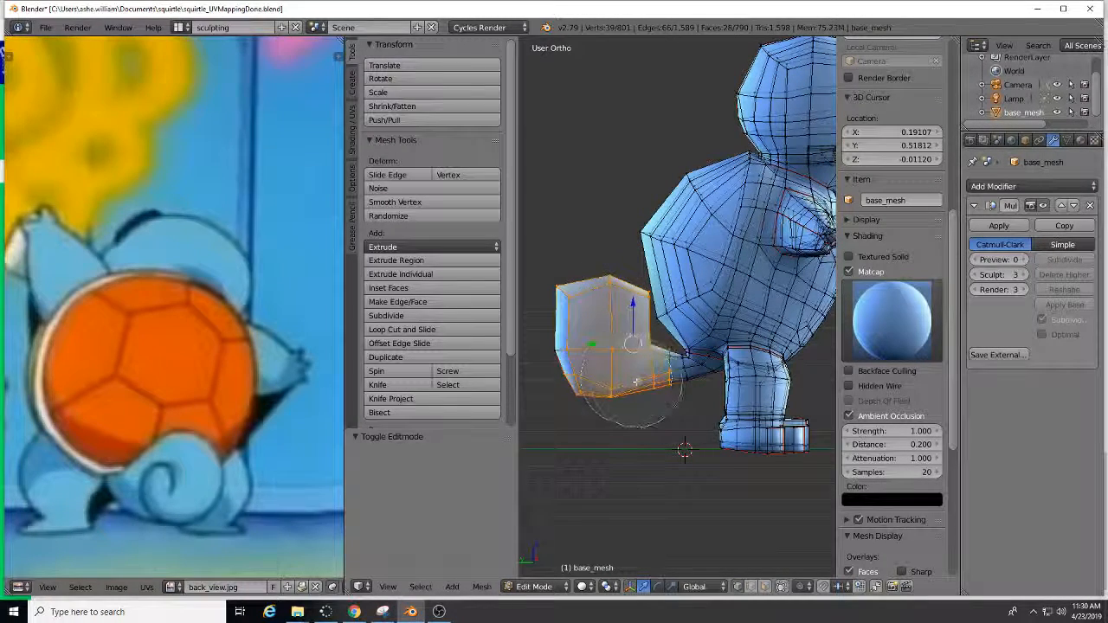
{"action": "key", "text": "Escape"}
{"action": "key", "text": "h"}
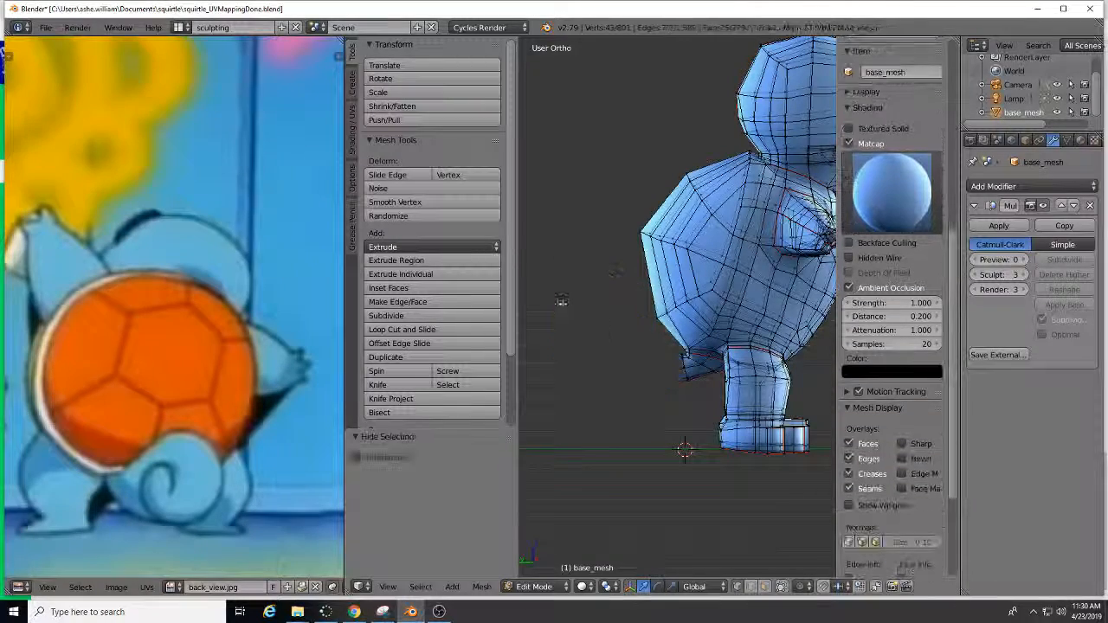
{"action": "key", "text": "Tab"}
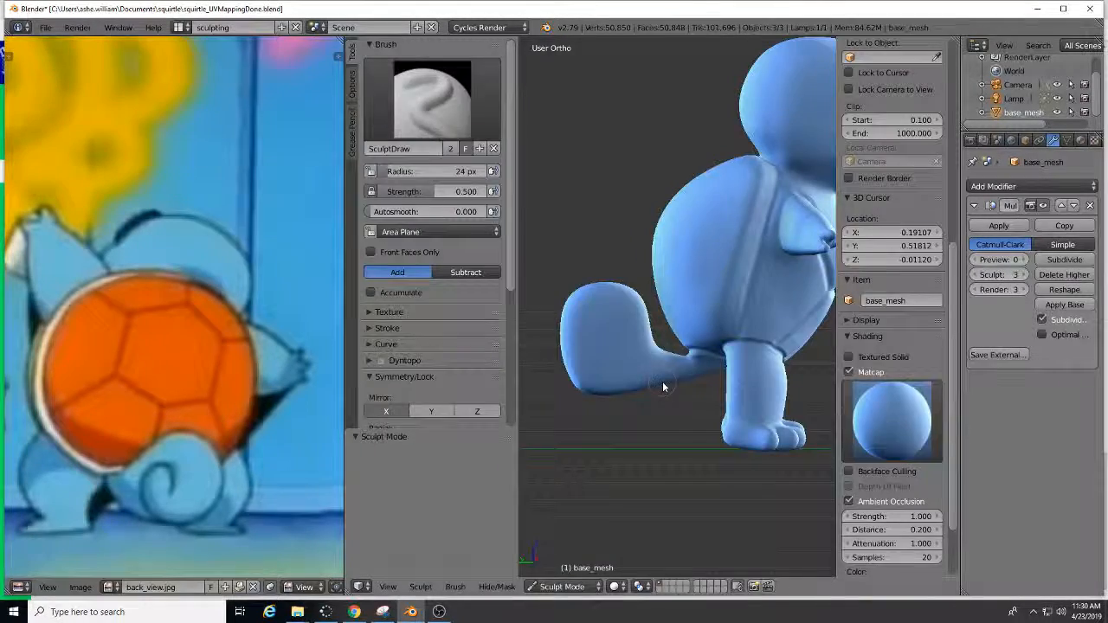
- Return to Edit Mode and reveal the hidden tail geometry
{"action": "key", "text": "Tab"}
{"action": "key", "text": "Tab"}
{"action": "key", "text": "Tab"}
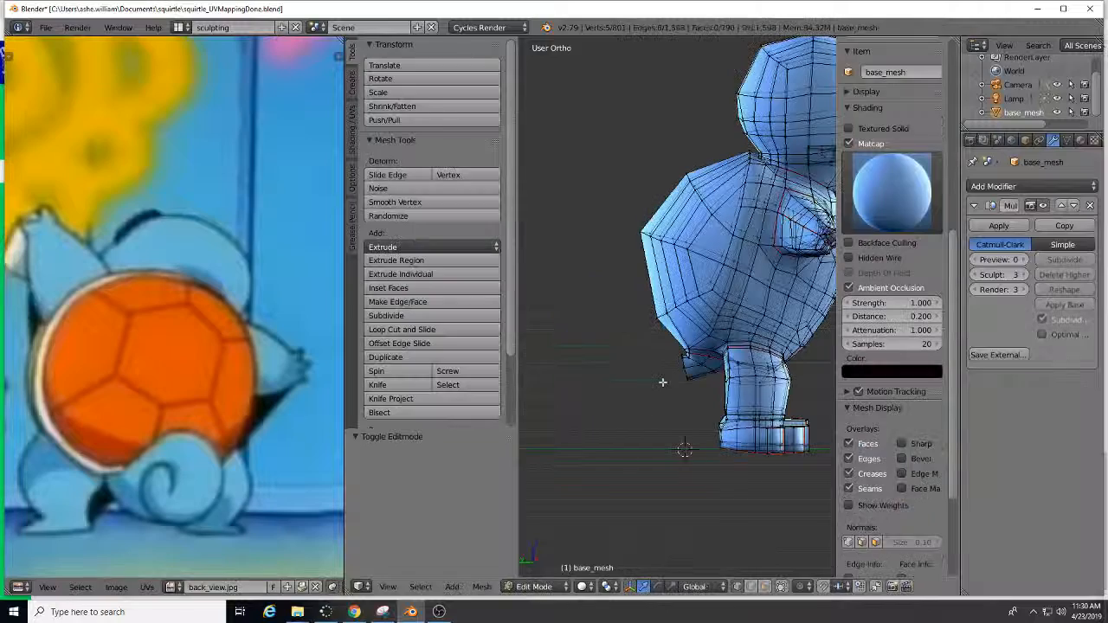
{"action": "key", "text": "alt+h"}
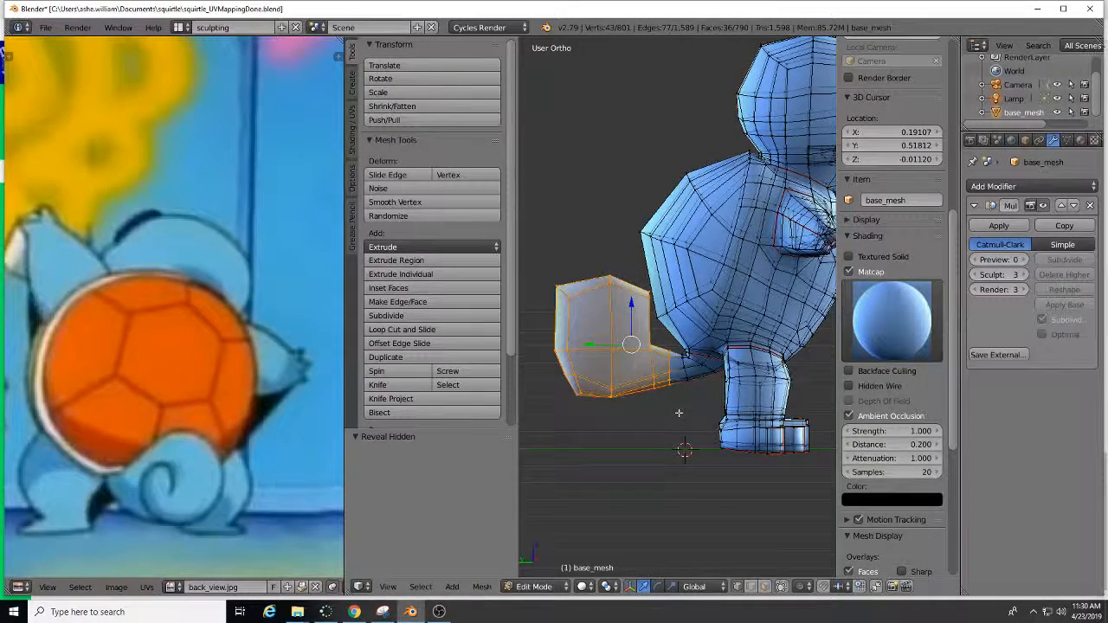
- Return to Sculpt Mode, lasso-mask the raised end of the tail and hide the masked geometry
{"action": "key", "text": "Tab"}
{"action": "left_click", "coordinate": [497, 587]}
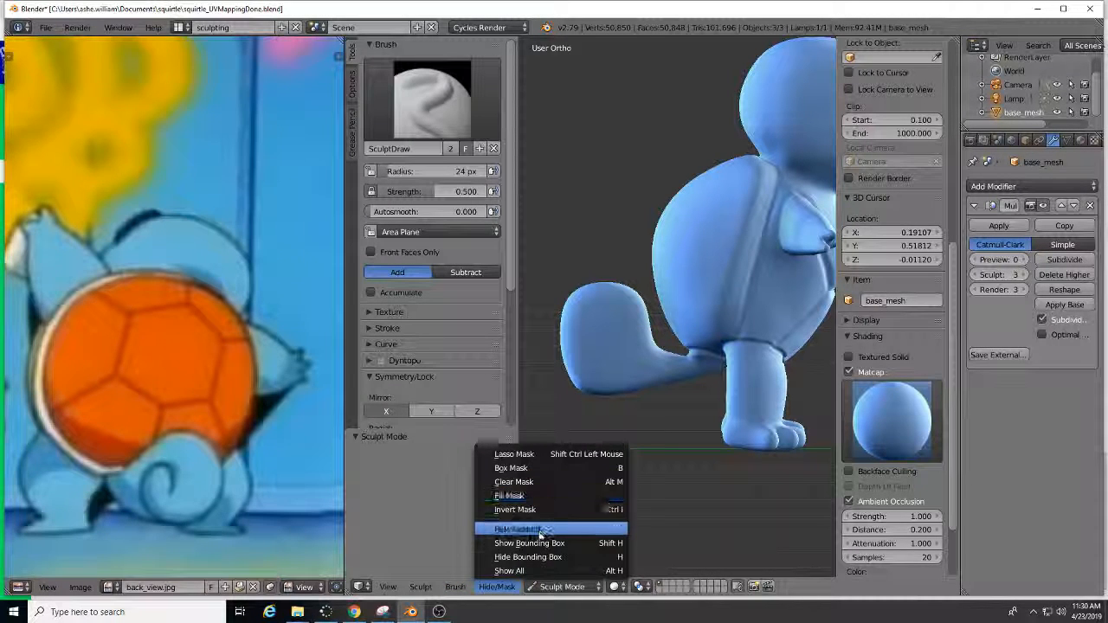
{"action": "left_click", "coordinate": [520, 454]}
{"action": "mouse_move", "coordinate": [521, 452]}
{"action": "left_mouse_down"}
{"action": "mouse_move", "coordinate": [668, 408]}
{"action": "mouse_move", "coordinate": [663, 416]}
{"action": "mouse_move", "coordinate": [673, 381]}
{"action": "mouse_move", "coordinate": [661, 328]}
{"action": "mouse_move", "coordinate": [639, 282]}
{"action": "mouse_move", "coordinate": [563, 285]}
{"action": "mouse_move", "coordinate": [574, 453]}
{"action": "mouse_move", "coordinate": [597, 460]}
{"action": "mouse_move", "coordinate": [611, 441]}
{"action": "left_mouse_up"}
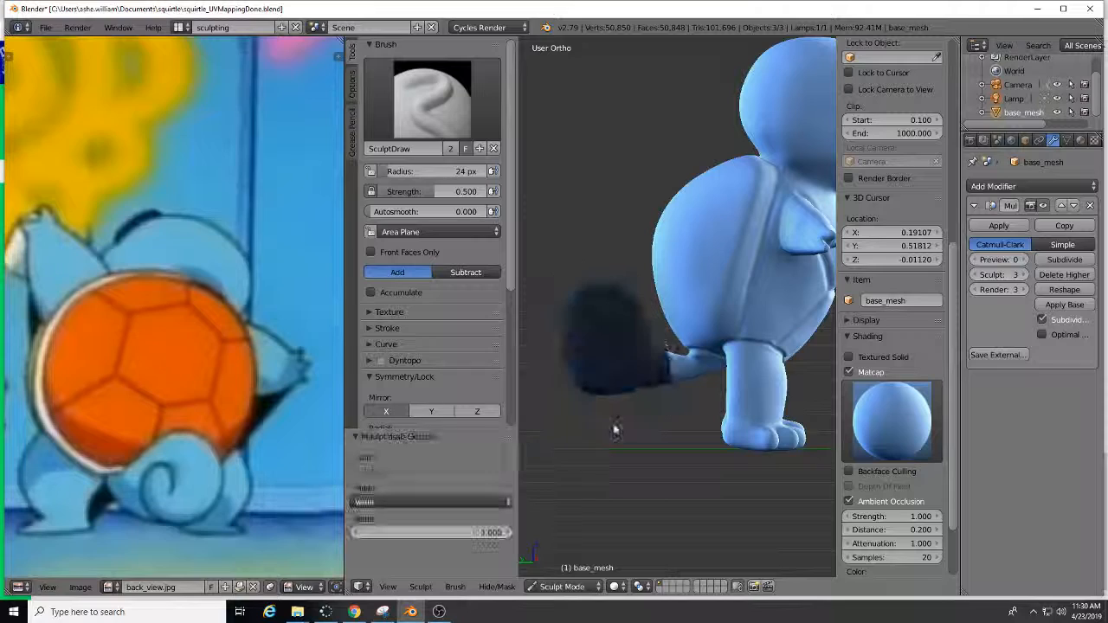
{"action": "left_click", "coordinate": [498, 587]}
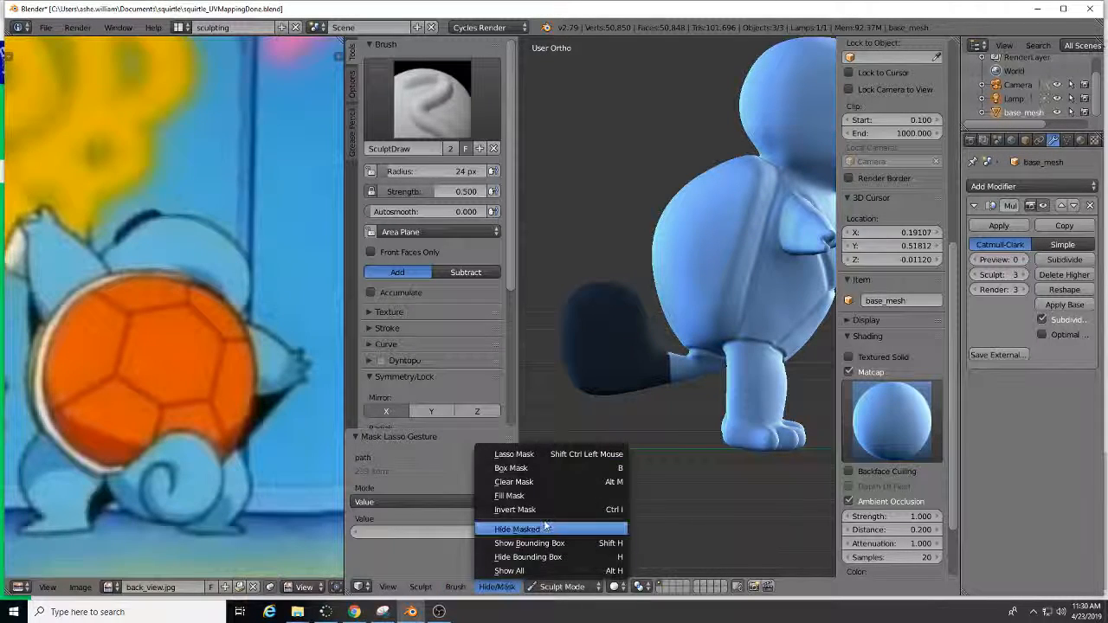
{"action": "left_click", "coordinate": [545, 528]}
- From the back view, carve a short vertical groove above the tail base that forks into two mirrored upward diagonals
{"action": "middle_click_drag", "start_coordinate": [632, 442], "coordinate": [752, 438]}
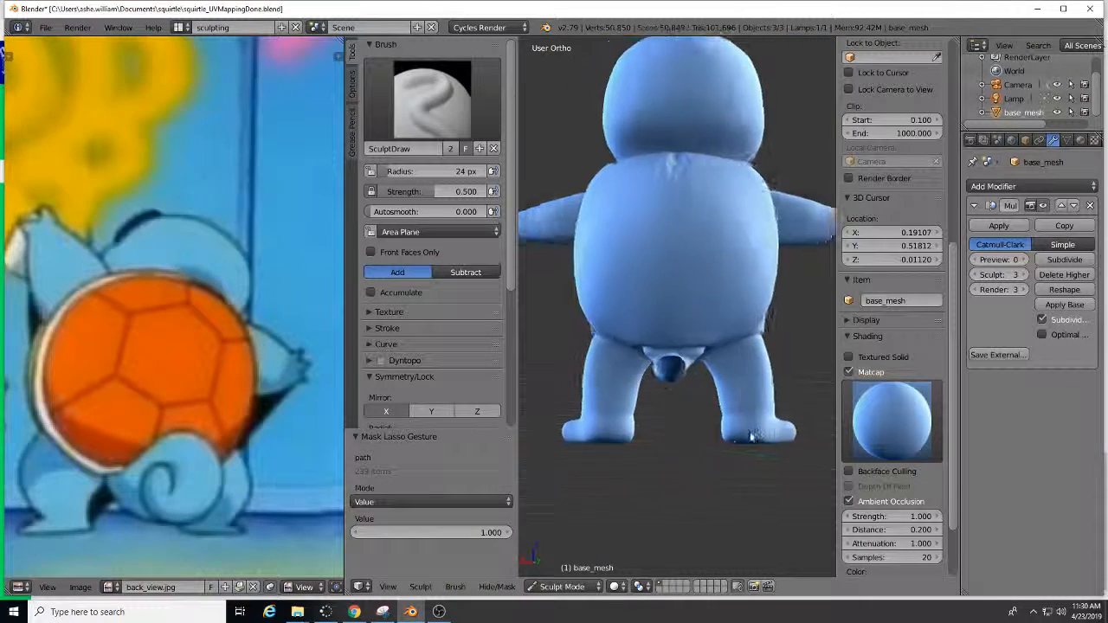
{"action": "scroll", "coordinate": [688, 310], "scroll_direction": "up", "scroll_amount": 5}
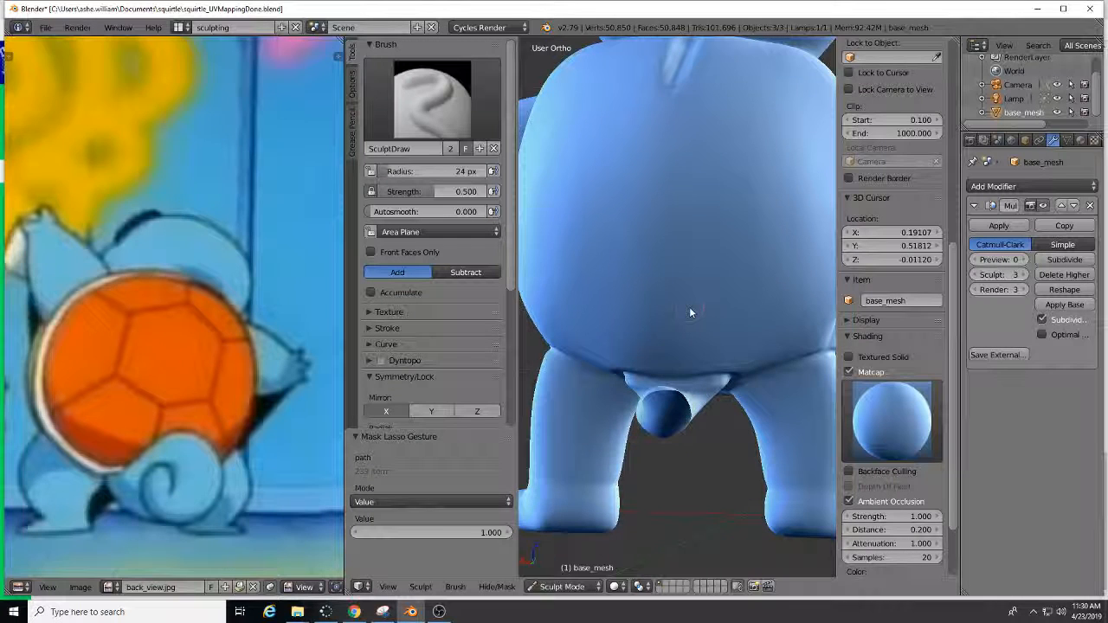
{"action": "key", "text": "ctrl+KP_1"}
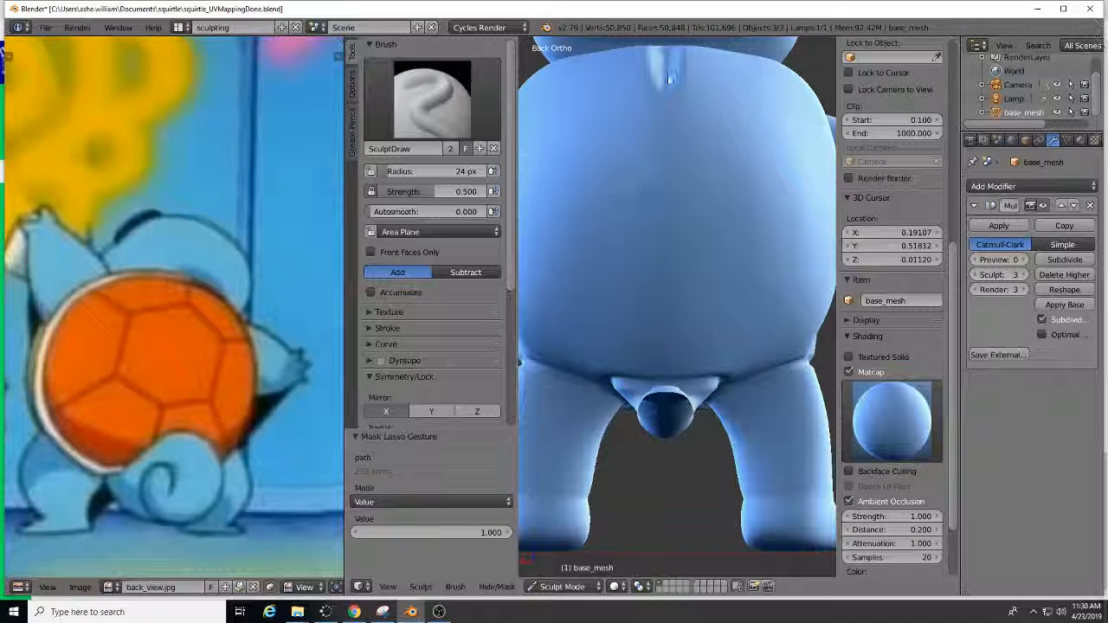
{"action": "left_click_drag", "start_coordinate": [667, 130], "coordinate": [668, 162]}
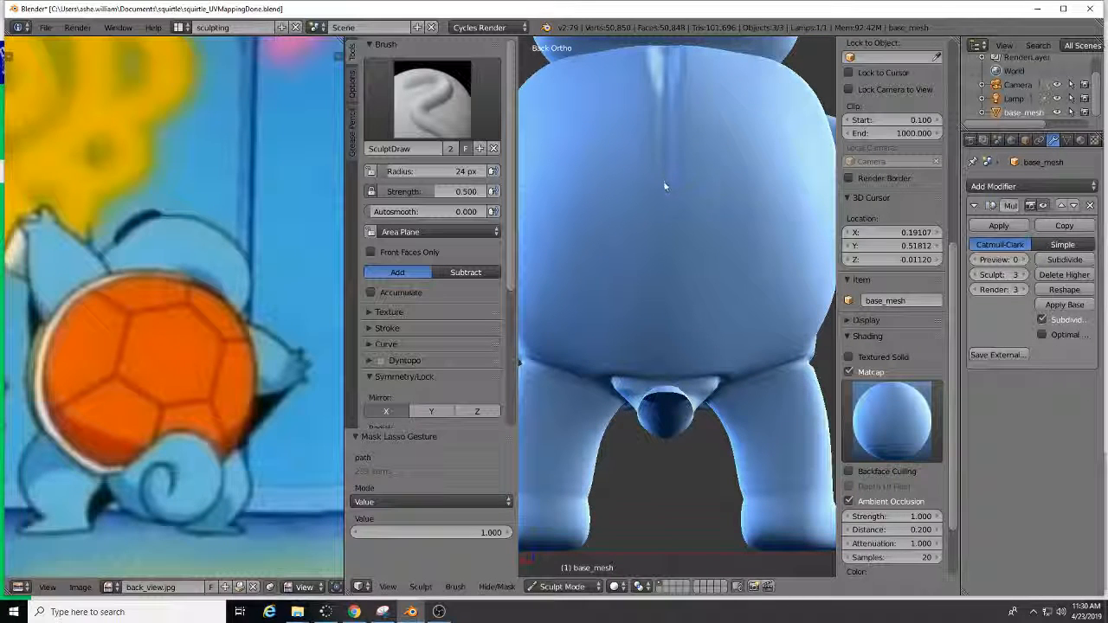
{"action": "key", "text": "ctrl+z"}
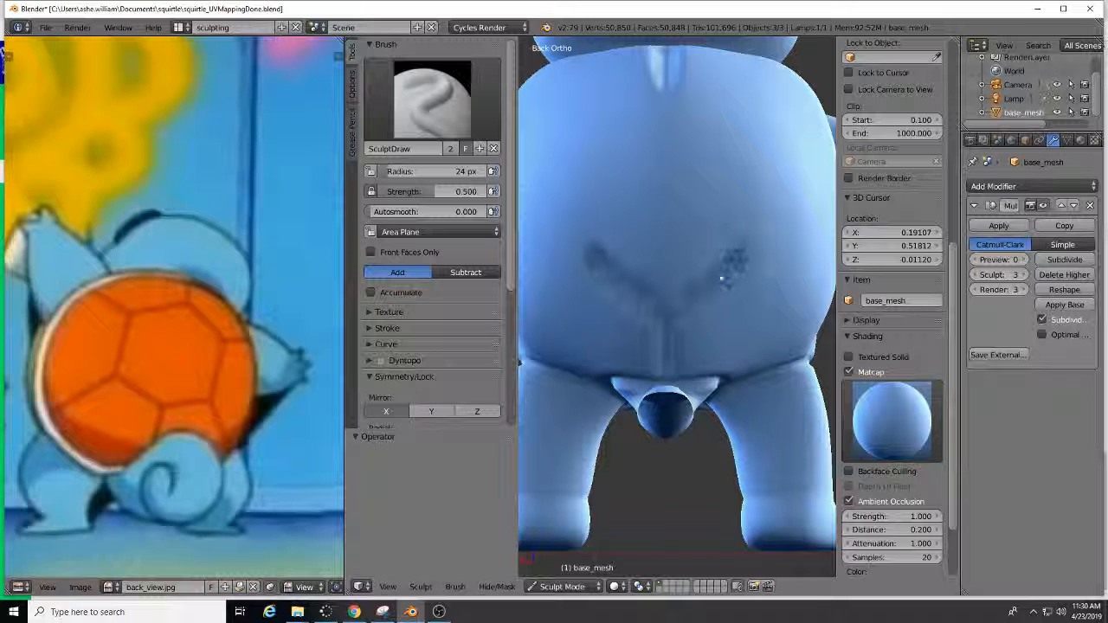
{"action": "mouse_move", "coordinate": [722, 278]}
{"action": "left_mouse_down", "text": "ctrl"}
{"action": "mouse_move", "coordinate": [701, 282]}
{"action": "mouse_move", "coordinate": [740, 250]}
{"action": "mouse_move", "coordinate": [722, 264]}
{"action": "left_mouse_up", "text": "ctrl"}
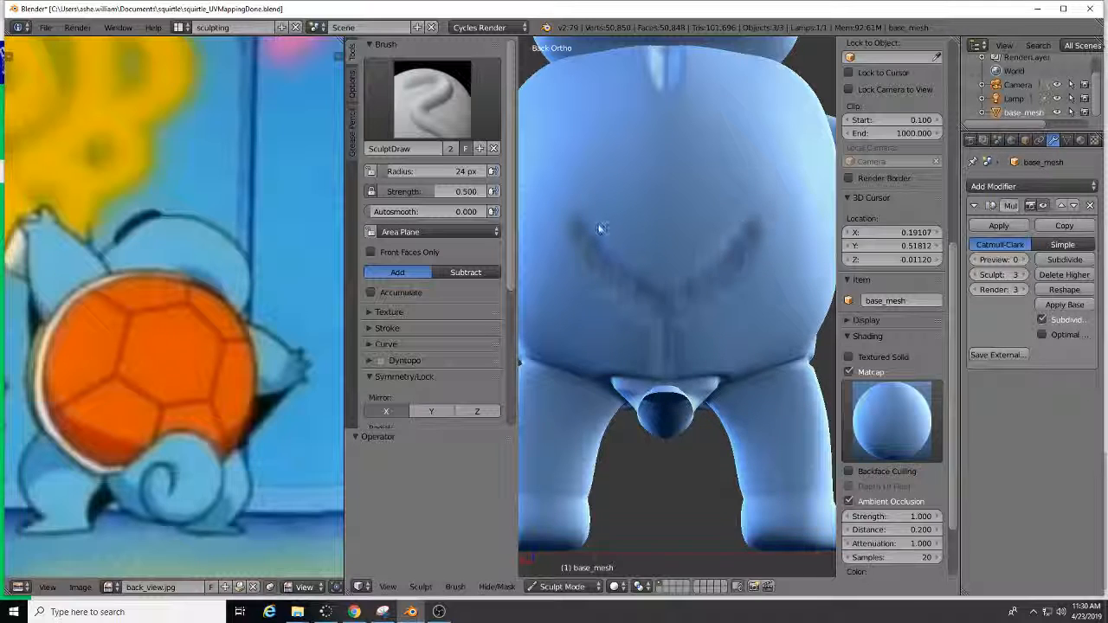
- Carve the vertical sides and upper diagonals to close the hexagonal plate outline in the middle of the shell's back
{"action": "mouse_move", "coordinate": [594, 230]}
{"action": "middle_mouse_down"}
{"action": "mouse_move", "coordinate": [623, 228]}
{"action": "mouse_move", "coordinate": [679, 270]}
{"action": "mouse_move", "coordinate": [590, 228]}
{"action": "mouse_move", "coordinate": [603, 215]}
{"action": "middle_mouse_up"}
{"action": "mouse_move", "coordinate": [579, 156]}
{"action": "left_mouse_down"}
{"action": "mouse_move", "coordinate": [578, 233]}
{"action": "mouse_move", "coordinate": [581, 166]}
{"action": "left_mouse_up"}
{"action": "left_click_drag", "start_coordinate": [580, 263], "coordinate": [581, 185]}
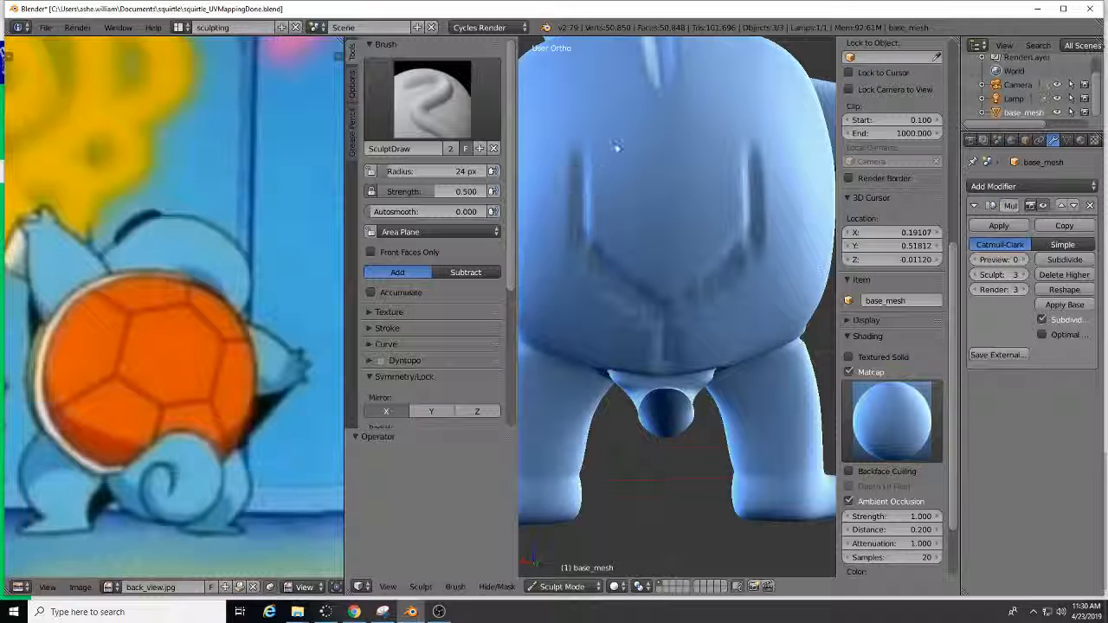
{"action": "mouse_move", "coordinate": [632, 116]}
{"action": "left_mouse_down"}
{"action": "mouse_move", "coordinate": [653, 99]}
{"action": "mouse_move", "coordinate": [595, 147]}
{"action": "left_mouse_up"}
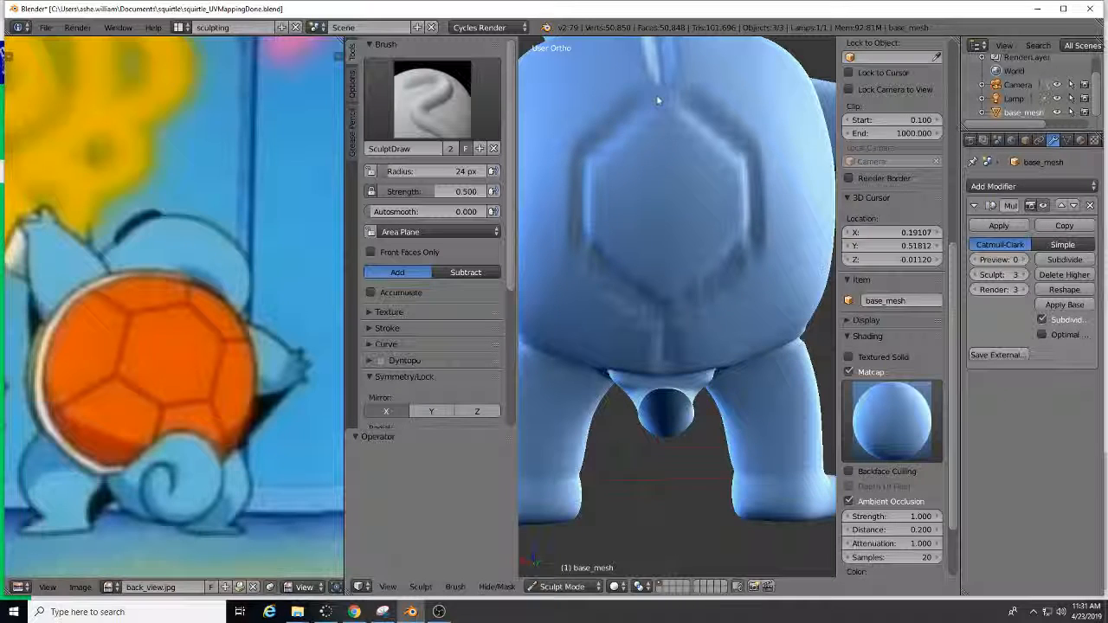
- Carve a groove from the hexagon's lower side corner across to the shell rim, undoing and redoing the strokes as needed
{"action": "scroll", "coordinate": [691, 167], "scroll_direction": "down", "scroll_amount": 3}
{"action": "middle_click_drag", "start_coordinate": [667, 186], "coordinate": [743, 212]}
{"action": "scroll", "coordinate": [665, 255], "scroll_direction": "up", "scroll_amount": 3}
{"action": "middle_click_drag", "start_coordinate": [661, 254], "coordinate": [686, 167]}
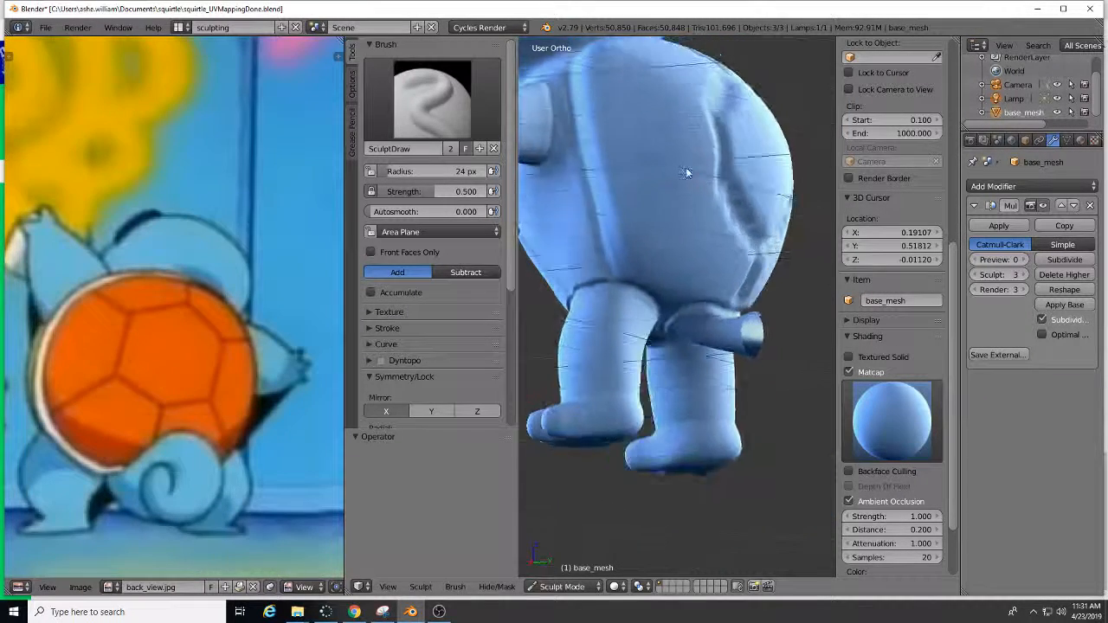
{"action": "scroll", "coordinate": [682, 196], "scroll_direction": "up", "scroll_amount": 4}
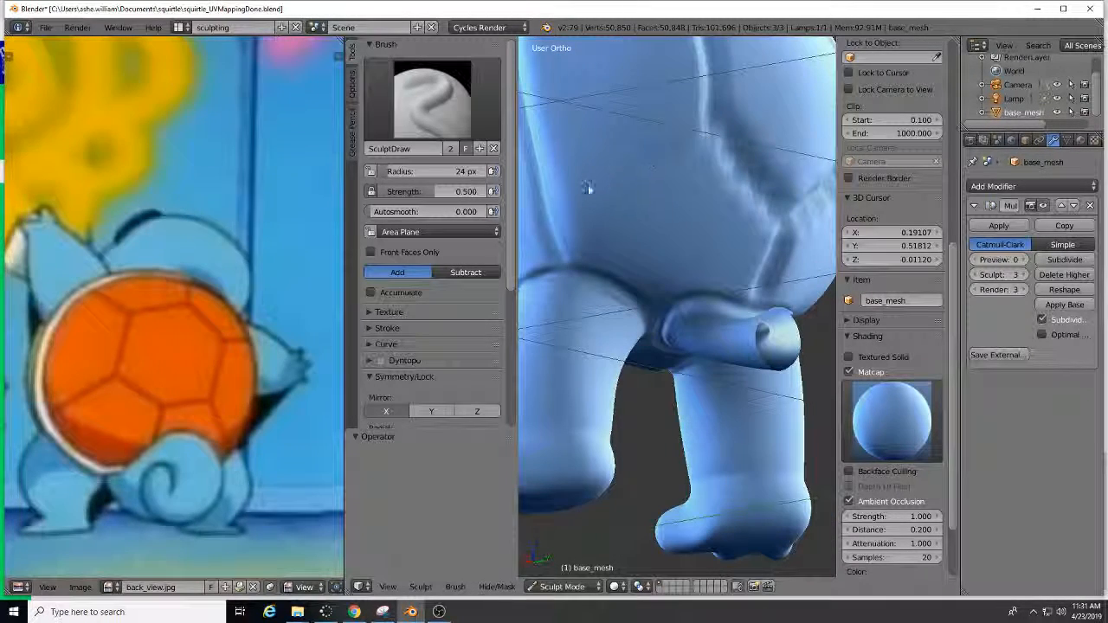
{"action": "left_click_drag", "start_coordinate": [588, 185], "coordinate": [572, 192]}
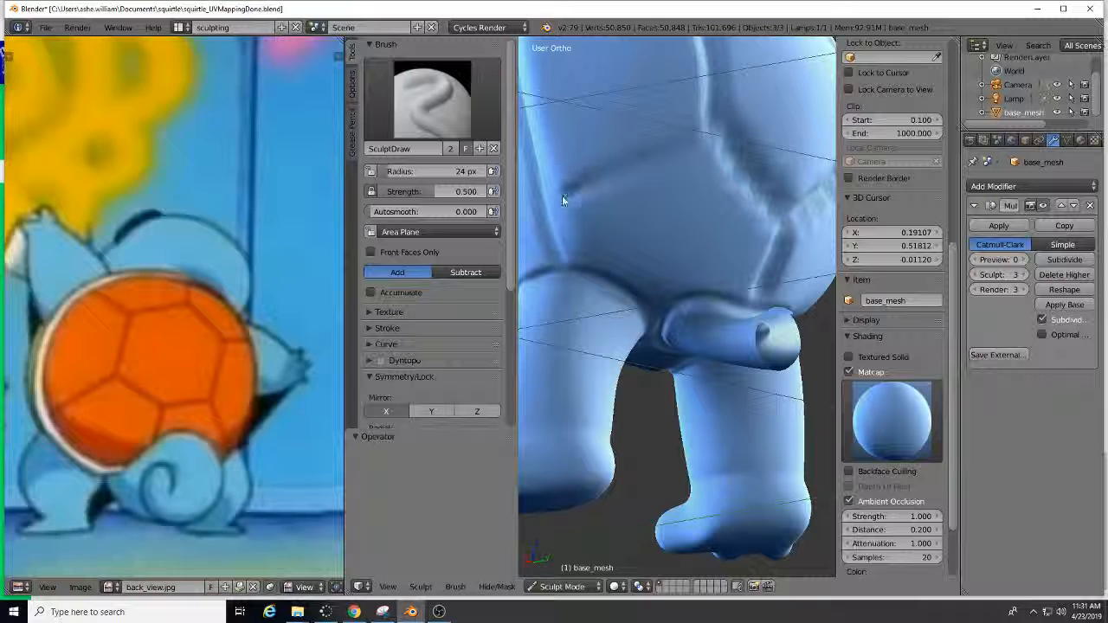
{"action": "mouse_move", "coordinate": [672, 147]}
{"action": "middle_mouse_down"}
{"action": "mouse_move", "coordinate": [649, 203]}
{"action": "mouse_move", "coordinate": [658, 193]}
{"action": "middle_mouse_up"}
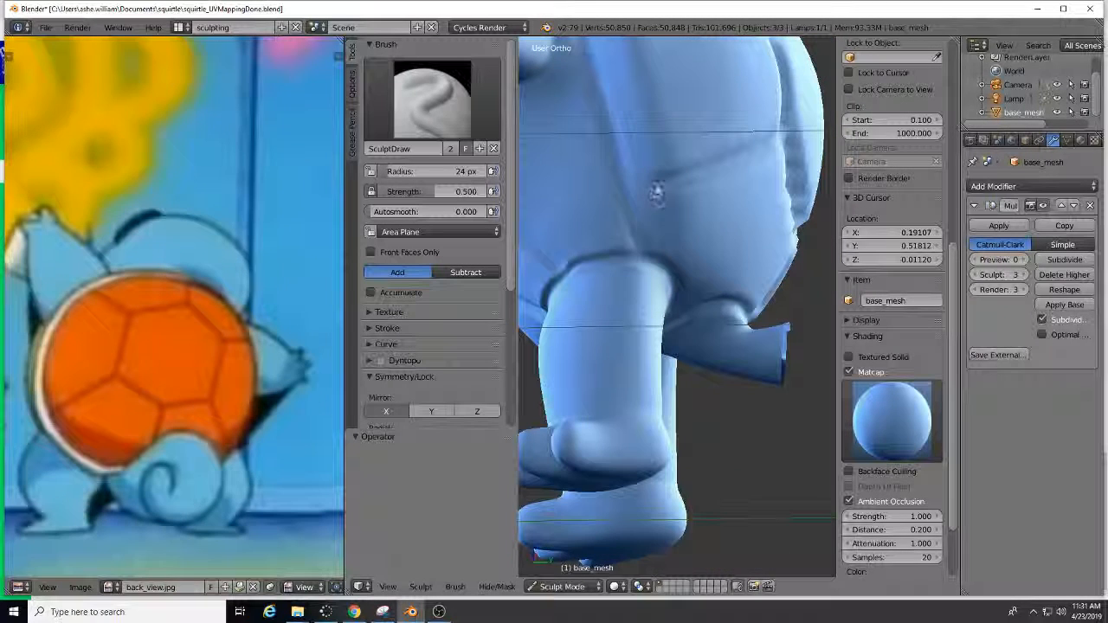
{"action": "left_click_drag", "start_coordinate": [649, 184], "coordinate": [667, 177]}
{"action": "key", "text": "ctrl+z"}
{"action": "key", "text": "ctrl+z"}
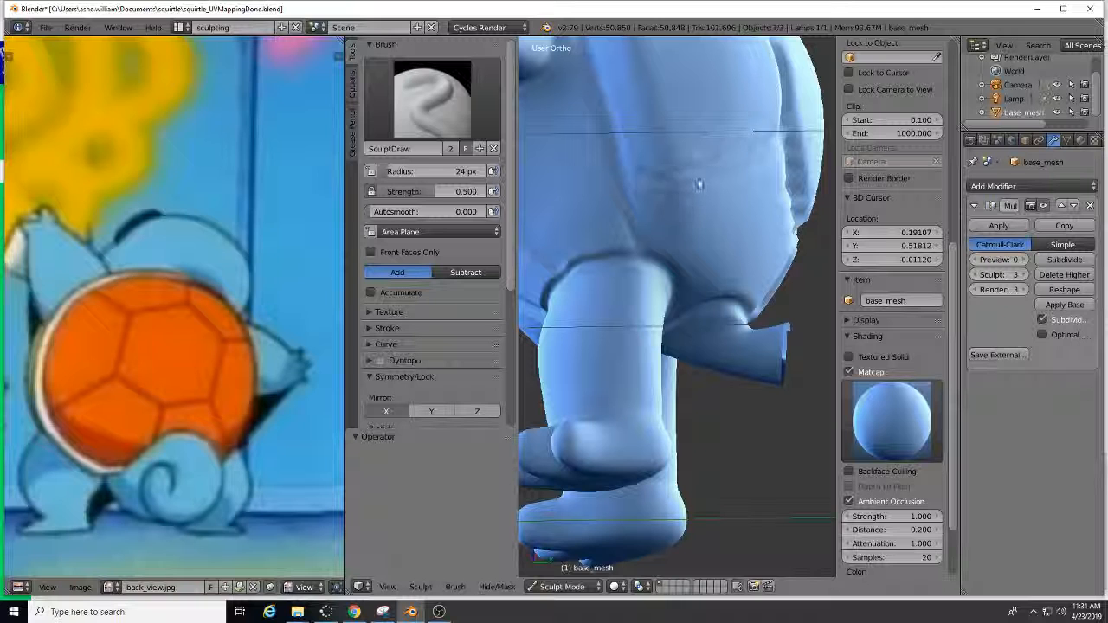
{"action": "middle_click_drag", "start_coordinate": [777, 161], "coordinate": [760, 152]}
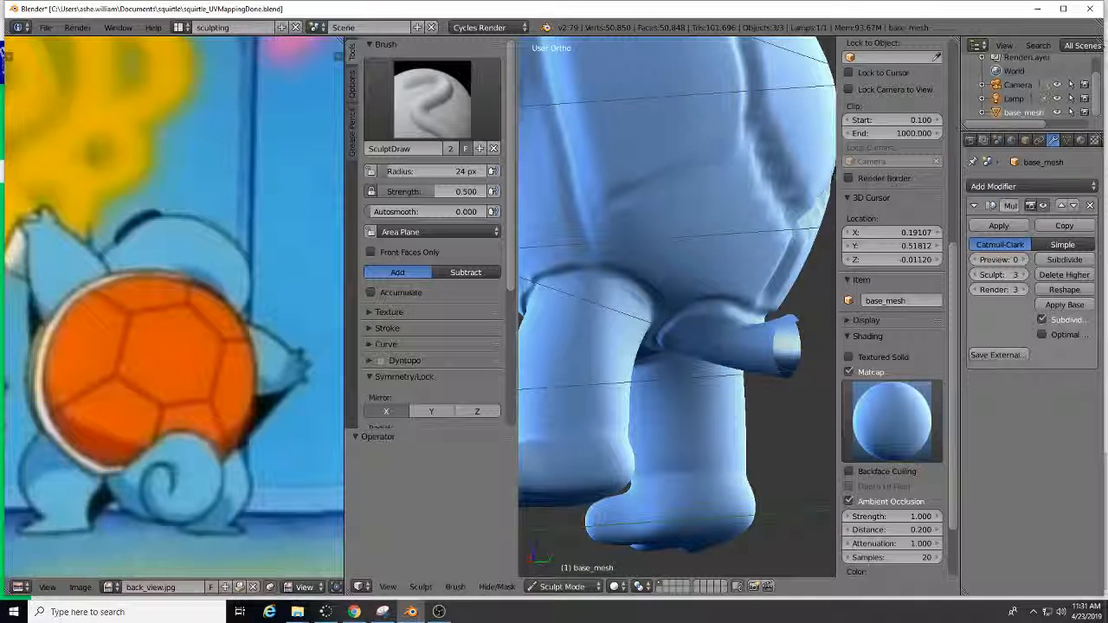
{"action": "left_click_drag", "start_coordinate": [735, 158], "coordinate": [751, 144]}
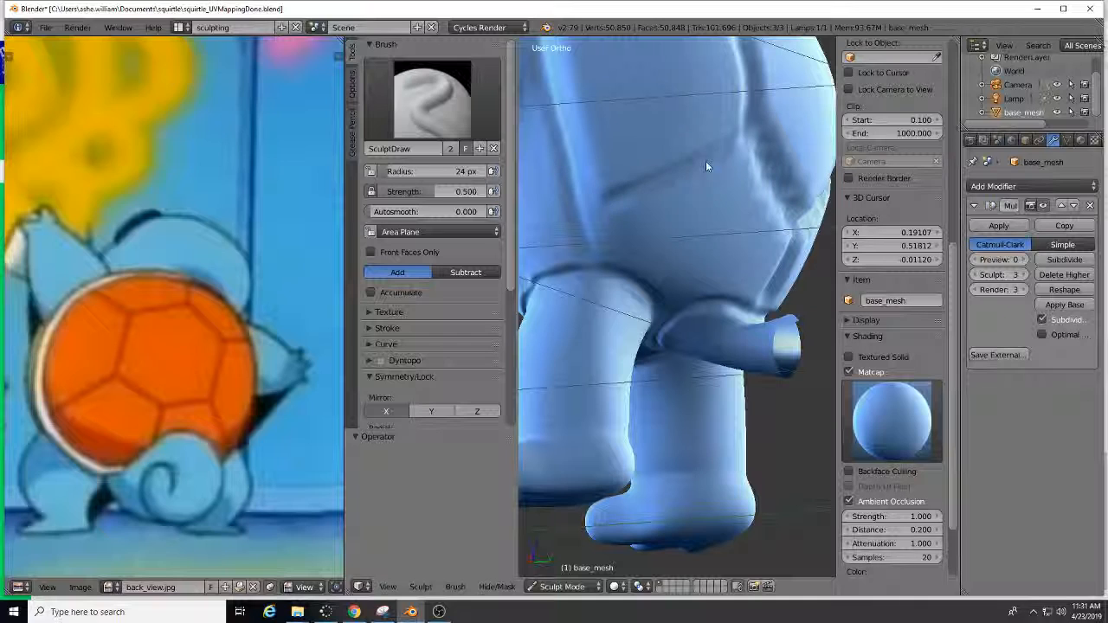
- Extend and refine the end of the lower side groove where it meets the shell rim
{"action": "scroll", "coordinate": [691, 201], "scroll_direction": "down", "scroll_amount": 3}
{"action": "mouse_move", "coordinate": [699, 220]}
{"action": "middle_mouse_down"}
{"action": "mouse_move", "coordinate": [735, 269]}
{"action": "mouse_move", "coordinate": [672, 230]}
{"action": "mouse_move", "coordinate": [600, 161]}
{"action": "mouse_move", "coordinate": [724, 258]}
{"action": "mouse_move", "coordinate": [732, 287]}
{"action": "mouse_move", "coordinate": [715, 276]}
{"action": "middle_mouse_up"}
{"action": "scroll", "coordinate": [742, 287], "scroll_direction": "up", "scroll_amount": 2}
{"action": "scroll", "coordinate": [715, 276], "scroll_direction": "up", "scroll_amount": 2}
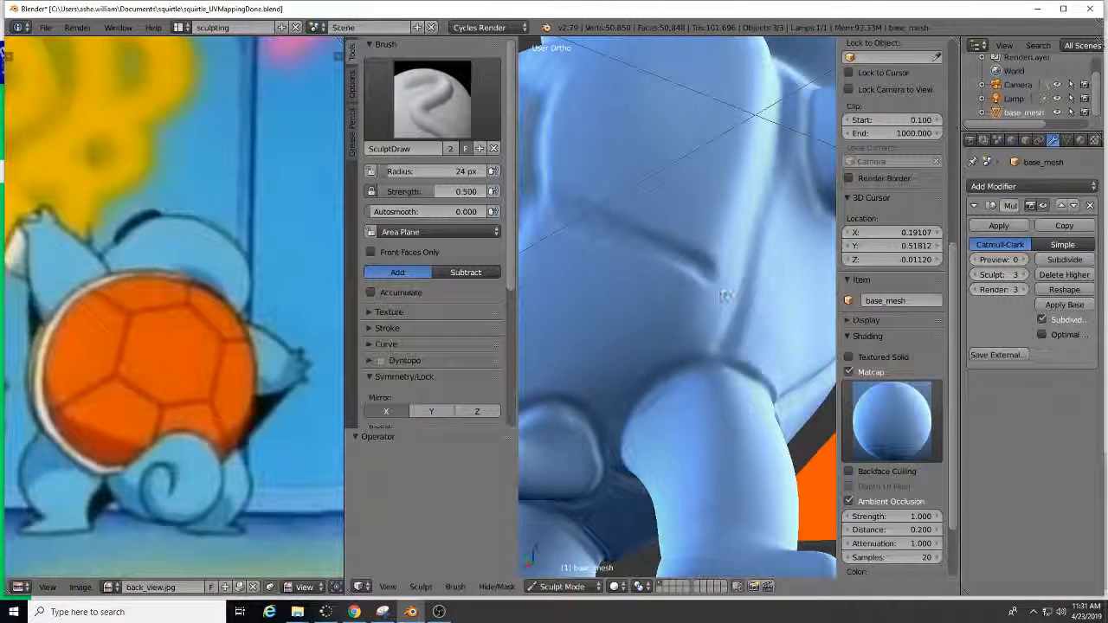
{"action": "scroll", "coordinate": [679, 255], "scroll_direction": "up", "scroll_amount": 2}
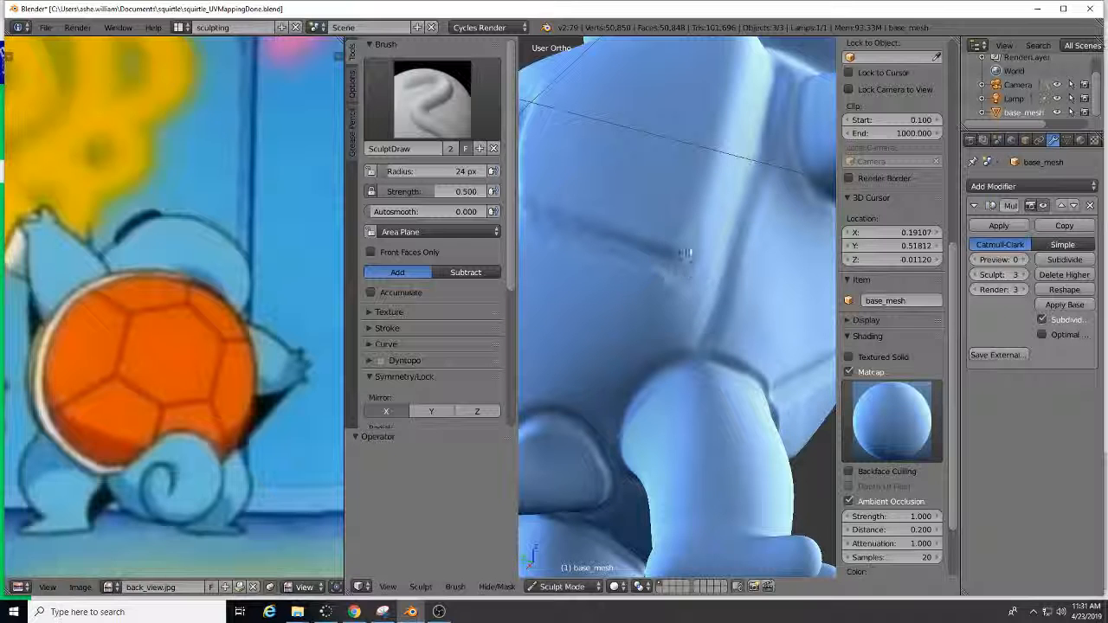
- Touch up the upper diagonal edge of the central hexagon on the shell's back
{"action": "middle_click_drag", "start_coordinate": [717, 235], "coordinate": [691, 263]}
{"action": "scroll", "coordinate": [713, 266], "scroll_direction": "down", "scroll_amount": 4}
{"action": "scroll", "coordinate": [631, 270], "scroll_direction": "up", "scroll_amount": 2}
{"action": "scroll", "coordinate": [690, 262], "scroll_direction": "up", "scroll_amount": 4}
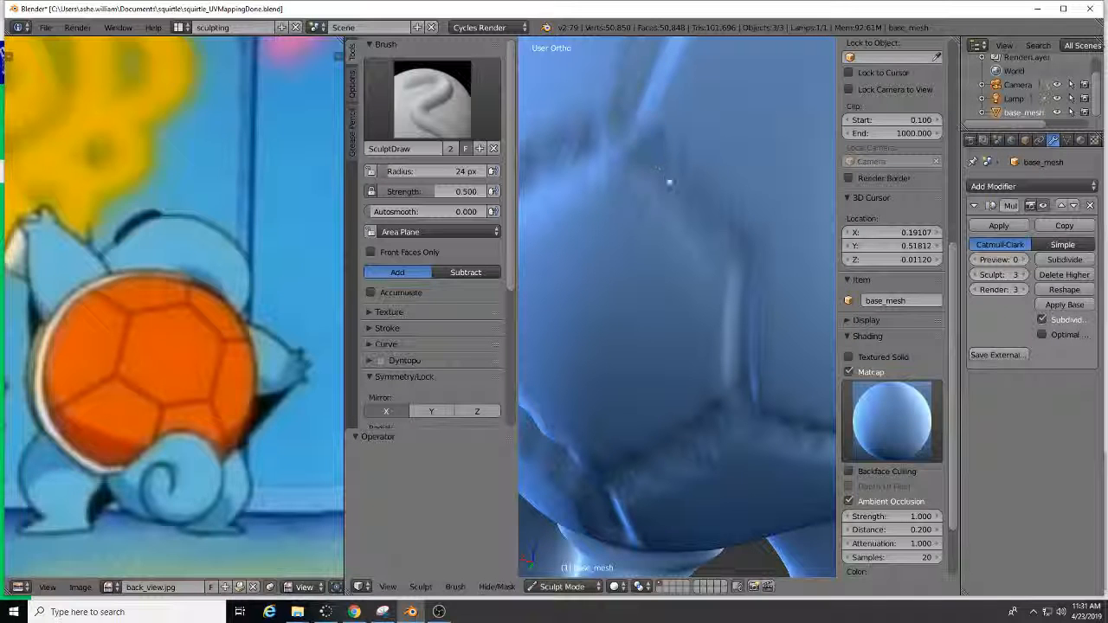
{"action": "scroll", "coordinate": [742, 280], "scroll_direction": "down", "scroll_amount": 8}
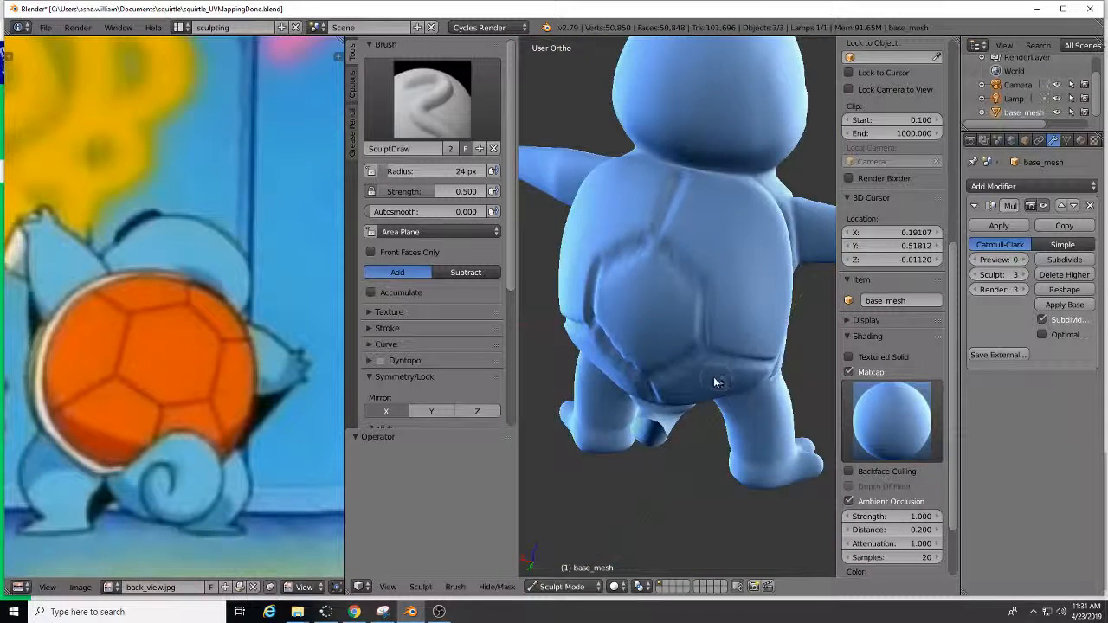
- Carve a groove from the hexagon's upper side corner outward to the shell rim
{"action": "mouse_move", "coordinate": [744, 286]}
{"action": "middle_mouse_down"}
{"action": "mouse_move", "coordinate": [781, 309]}
{"action": "mouse_move", "coordinate": [692, 303]}
{"action": "middle_mouse_up"}
{"action": "scroll", "coordinate": [691, 303], "scroll_direction": "up", "scroll_amount": 4}
{"action": "scroll", "coordinate": [664, 310], "scroll_direction": "up", "scroll_amount": 5}
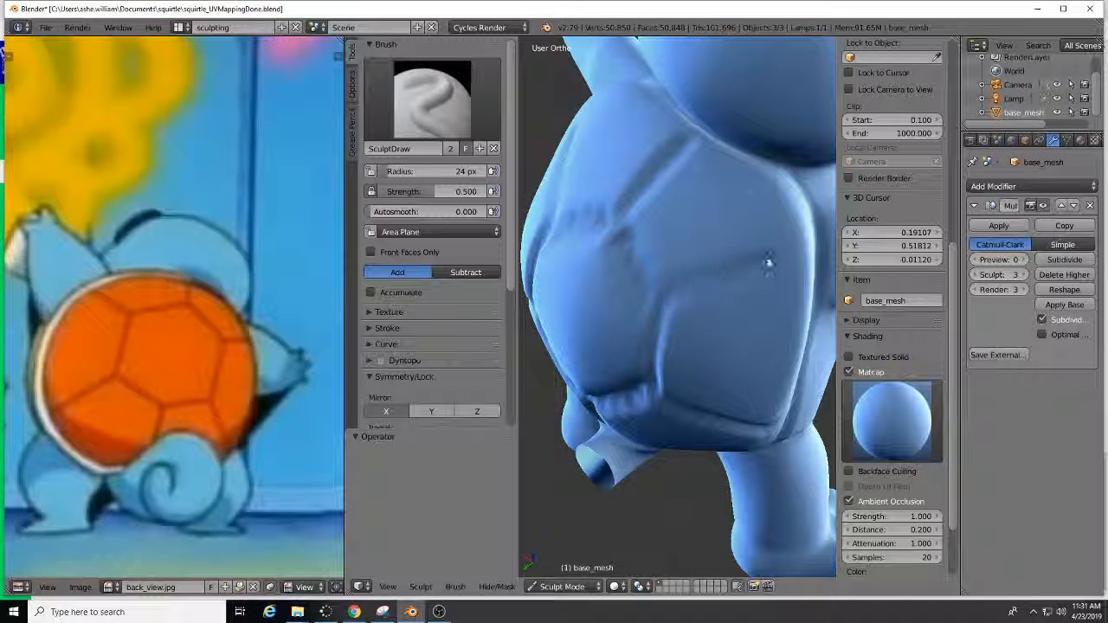
{"action": "scroll", "coordinate": [729, 310], "scroll_direction": "down", "scroll_amount": 5}
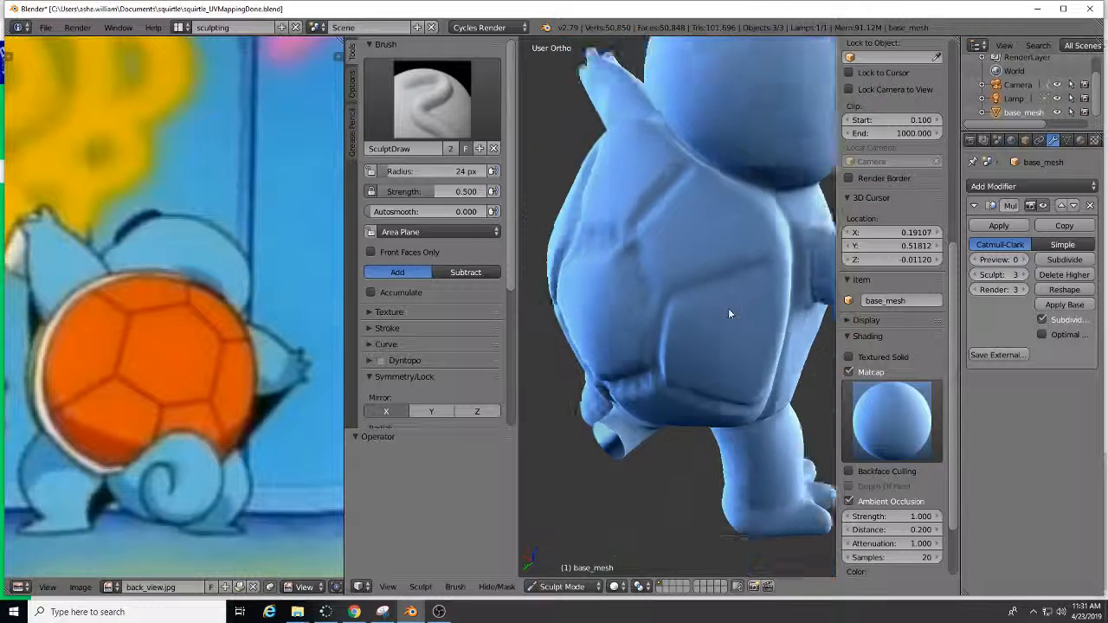
- Carve a groove along the inside of the shell rim between the two side grooves to close the side plate
{"action": "mouse_move", "coordinate": [728, 310]}
{"action": "middle_mouse_down"}
{"action": "mouse_move", "coordinate": [730, 274]}
{"action": "mouse_move", "coordinate": [702, 263]}
{"action": "middle_mouse_up"}
{"action": "scroll", "coordinate": [703, 269], "scroll_direction": "up", "scroll_amount": 4}
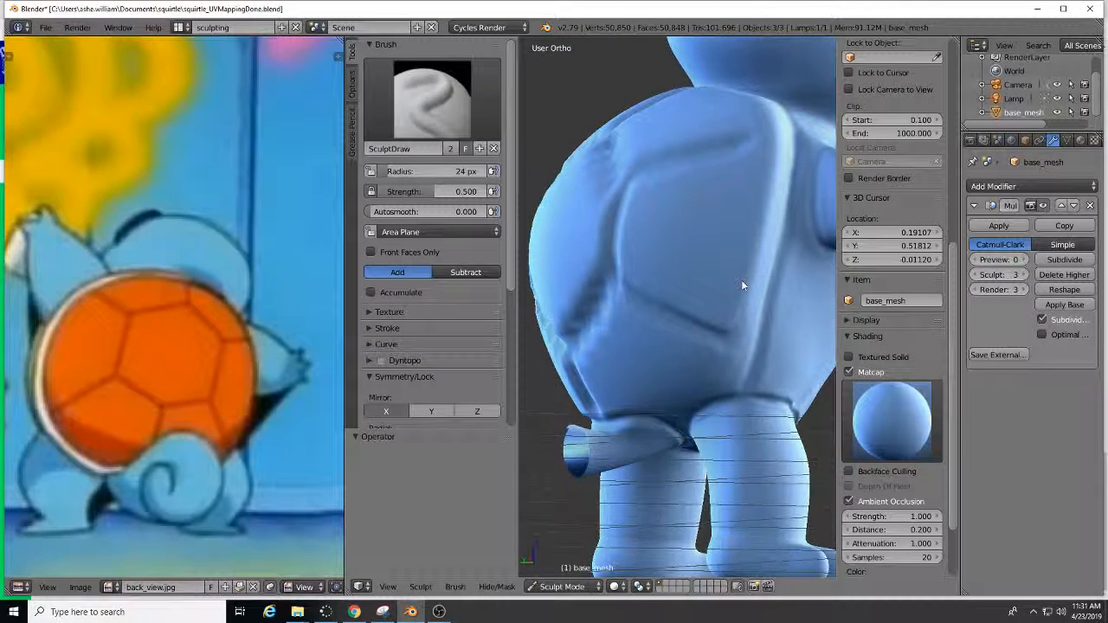
{"action": "middle_click_drag", "start_coordinate": [742, 282], "coordinate": [753, 292]}
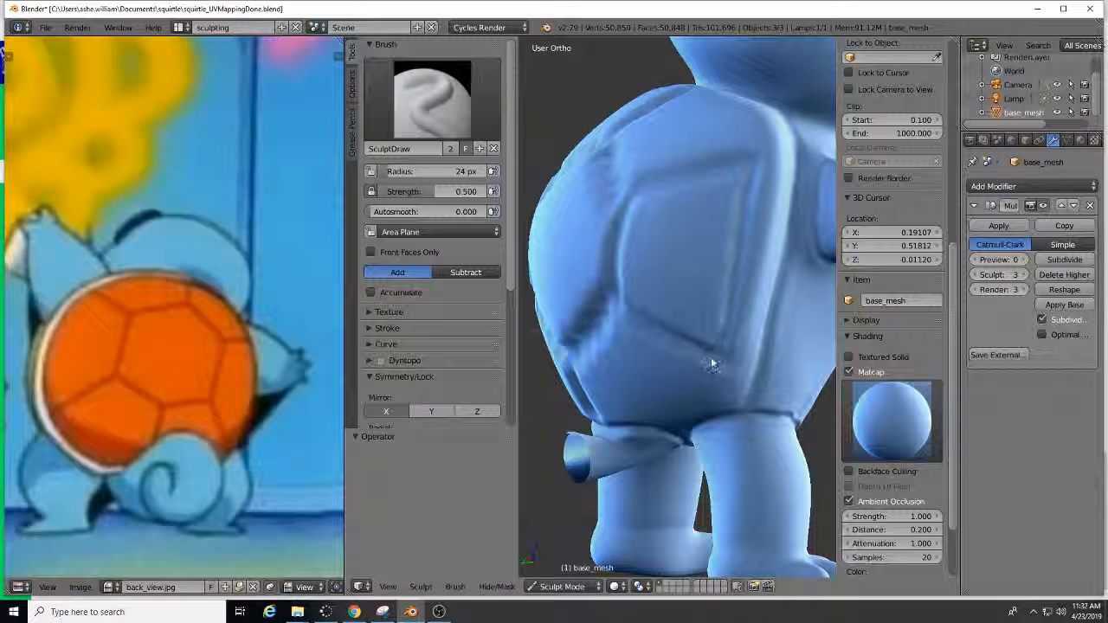
- Carve the lower plate's border along the bottom edge of the shell, from the rim above the leg to the center groove
{"action": "middle_click_drag", "start_coordinate": [712, 366], "coordinate": [767, 321]}
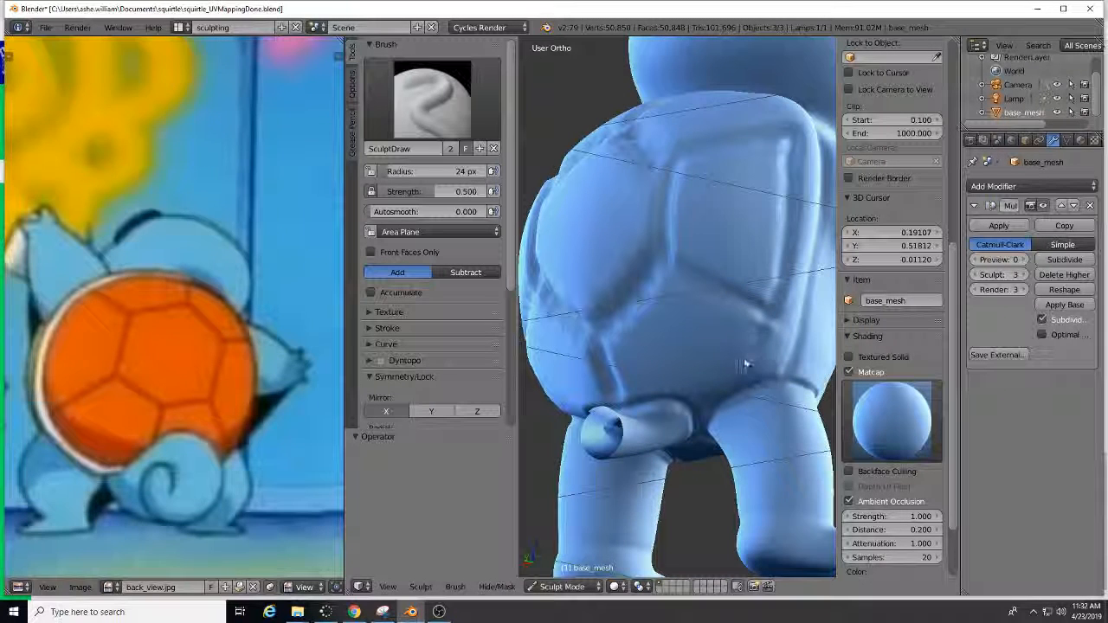
{"action": "mouse_move", "coordinate": [744, 360]}
{"action": "left_mouse_down"}
{"action": "mouse_move", "coordinate": [654, 380]}
{"action": "mouse_move", "coordinate": [736, 358]}
{"action": "left_mouse_up"}
{"action": "middle_click_drag", "start_coordinate": [672, 353], "coordinate": [698, 394]}
{"action": "scroll", "coordinate": [698, 394], "scroll_direction": "up", "scroll_amount": 2}
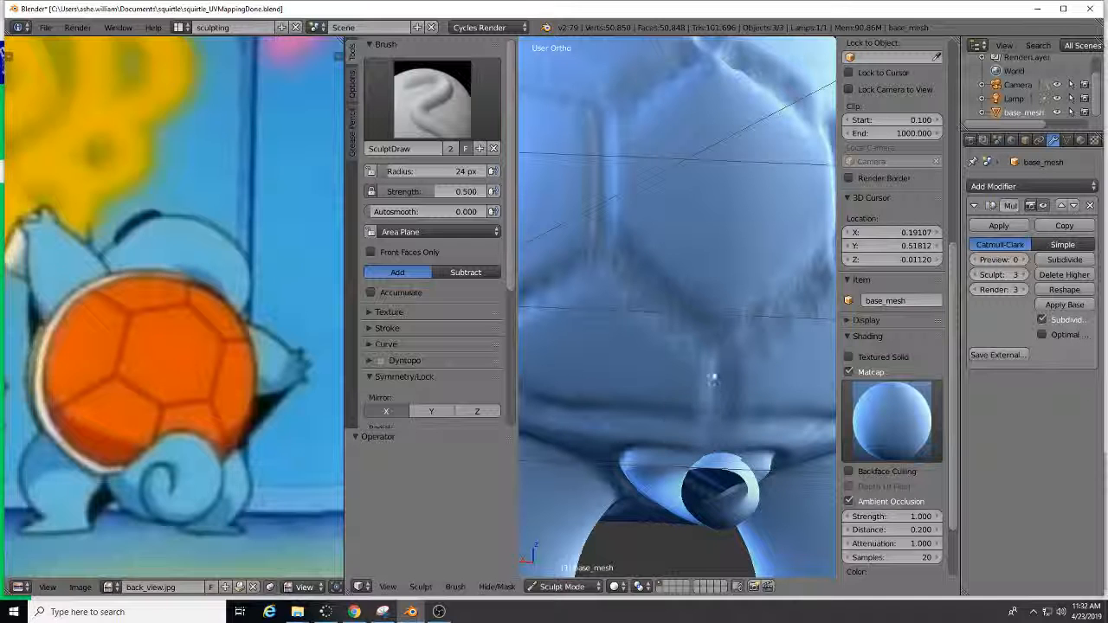
{"action": "scroll", "coordinate": [621, 317], "scroll_direction": "down", "scroll_amount": 5}
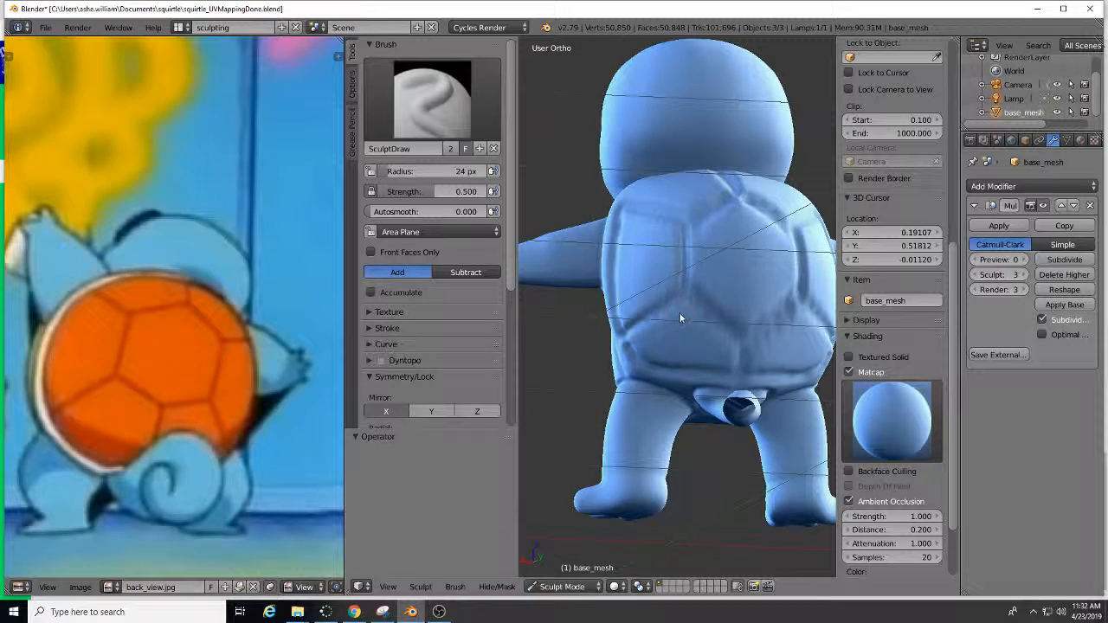
- Rework the lower corner where the side and bottom plates meet near the rim, and smooth the groove leading from it
{"action": "middle_click_drag", "start_coordinate": [680, 318], "coordinate": [725, 315]}
{"action": "scroll", "coordinate": [689, 343], "scroll_direction": "up", "scroll_amount": 4}
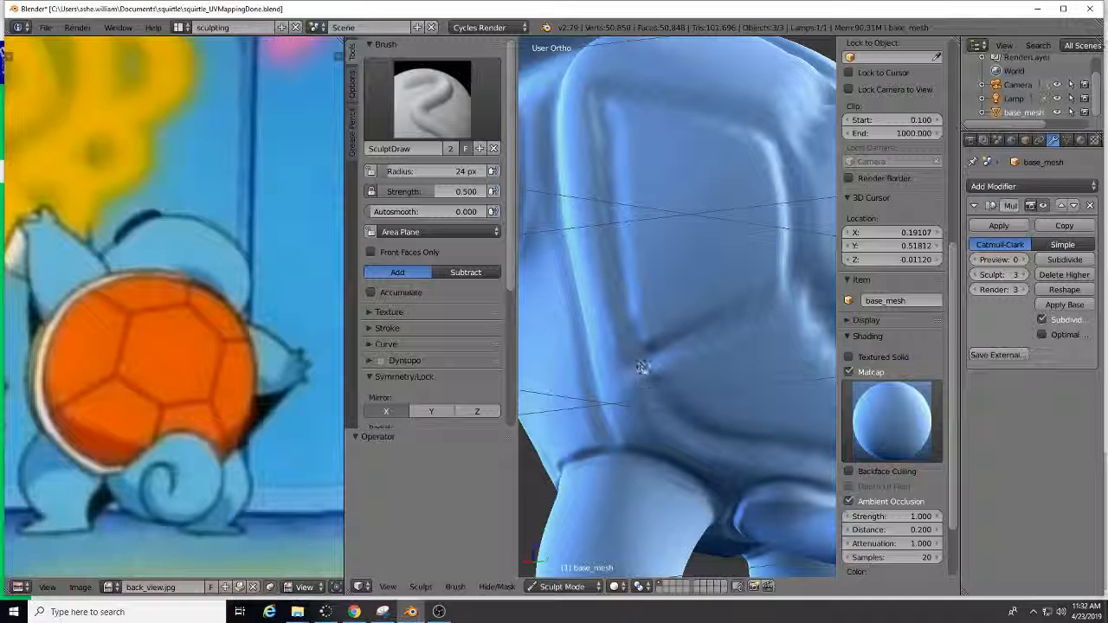
{"action": "left_click_drag", "start_coordinate": [643, 367], "coordinate": [619, 411]}
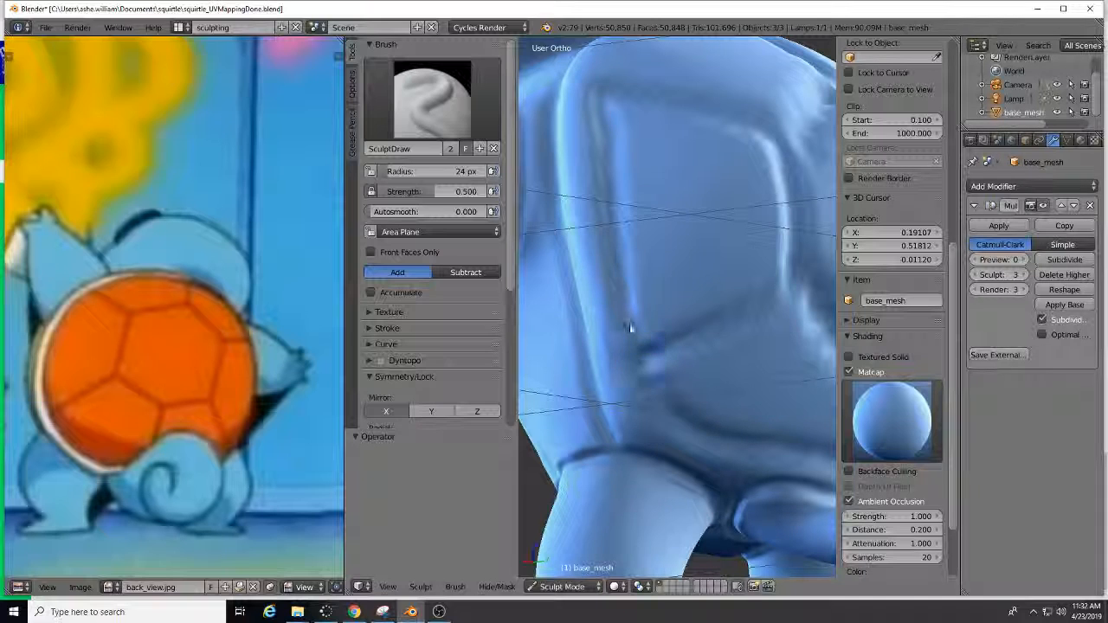
{"action": "mouse_move", "coordinate": [631, 328]}
{"action": "left_mouse_down", "text": "shift"}
{"action": "mouse_move", "coordinate": [646, 383]}
{"action": "mouse_move", "coordinate": [651, 366]}
{"action": "mouse_move", "coordinate": [702, 338]}
{"action": "left_mouse_up", "text": "shift"}
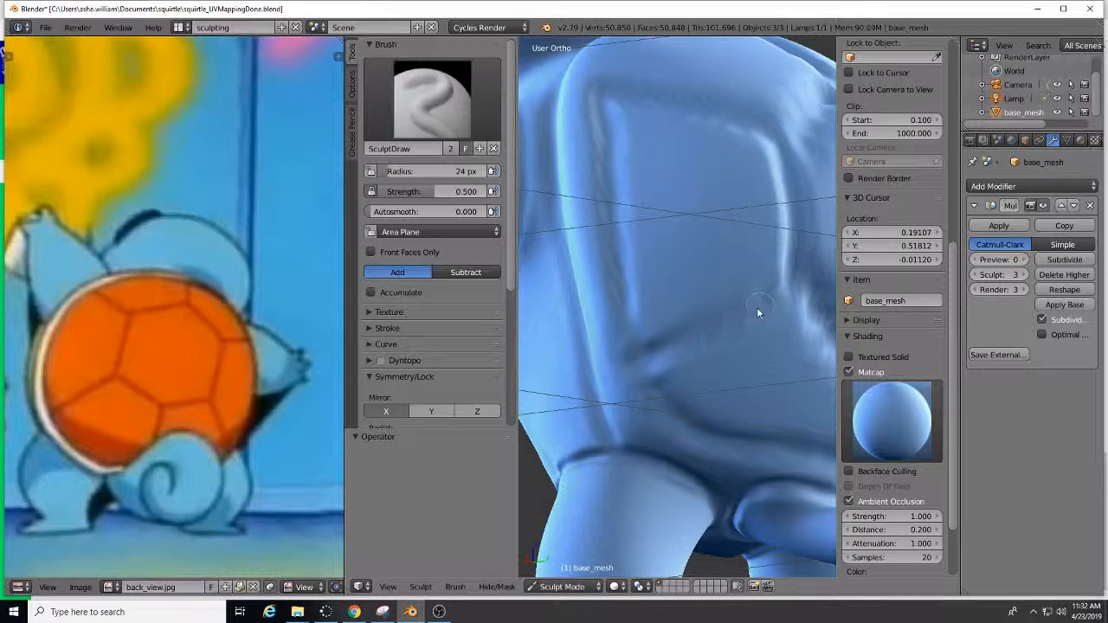
- Carve the upper plate's border along the inside of the shell rim, joining it to the side plate's corner
{"action": "scroll", "coordinate": [759, 310], "scroll_direction": "down", "scroll_amount": 6}
{"action": "middle_click_drag", "start_coordinate": [698, 309], "coordinate": [688, 376]}
{"action": "scroll", "coordinate": [682, 347], "scroll_direction": "up", "scroll_amount": 3}
{"action": "middle_click_drag", "start_coordinate": [680, 329], "coordinate": [712, 242]}
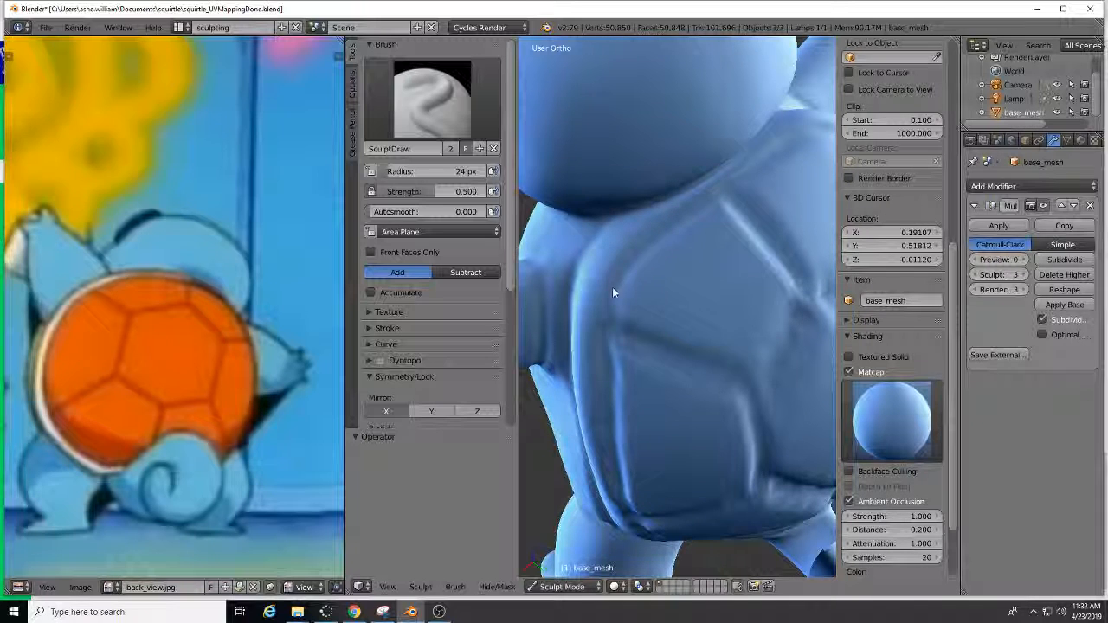
{"action": "left_click_drag", "start_coordinate": [611, 338], "coordinate": [614, 349]}
- Carve a mirrored pair of small nostrils into the snout just above the mouth with the SculptDraw brush
{"action": "middle_click_drag", "start_coordinate": [709, 348], "coordinate": [814, 336]}
{"action": "mouse_move", "coordinate": [758, 274]}
{"action": "middle_mouse_down"}
{"action": "mouse_move", "coordinate": [586, 310]}
{"action": "mouse_move", "coordinate": [837, 309]}
{"action": "mouse_move", "coordinate": [804, 290]}
{"action": "mouse_move", "coordinate": [834, 281]}
{"action": "mouse_move", "coordinate": [646, 275]}
{"action": "middle_mouse_up"}
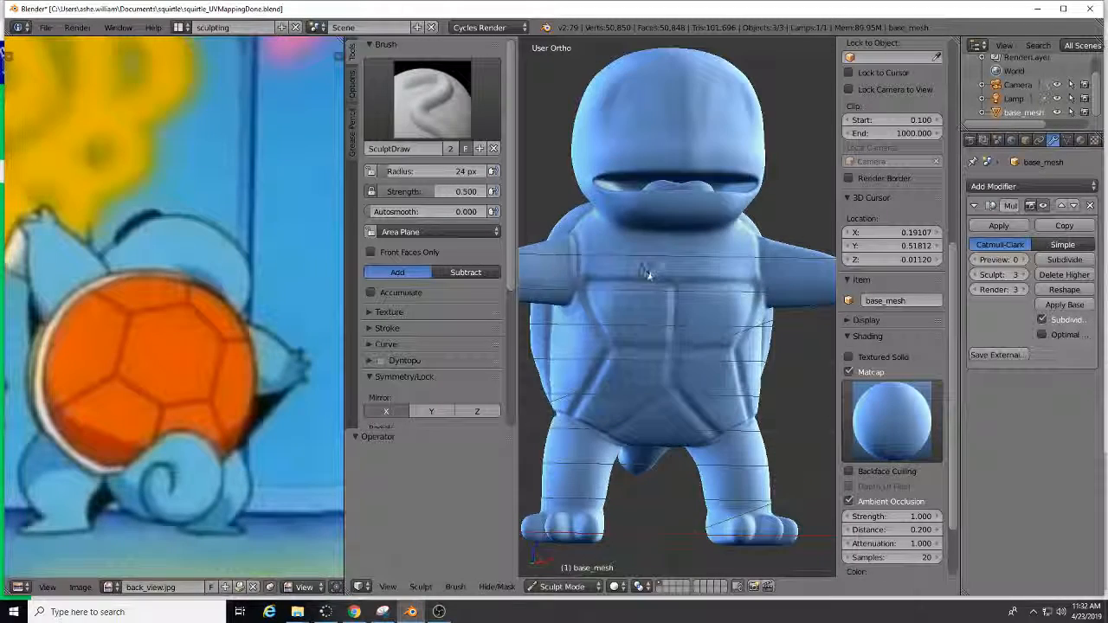
{"action": "scroll", "coordinate": [658, 347], "scroll_direction": "up", "scroll_amount": 6}
{"action": "mouse_move", "coordinate": [664, 350]}
{"action": "middle_mouse_down"}
{"action": "mouse_move", "coordinate": [675, 416]}
{"action": "mouse_move", "coordinate": [700, 389]}
{"action": "middle_mouse_up"}
{"action": "scroll", "coordinate": [699, 386], "scroll_direction": "up", "scroll_amount": 4}
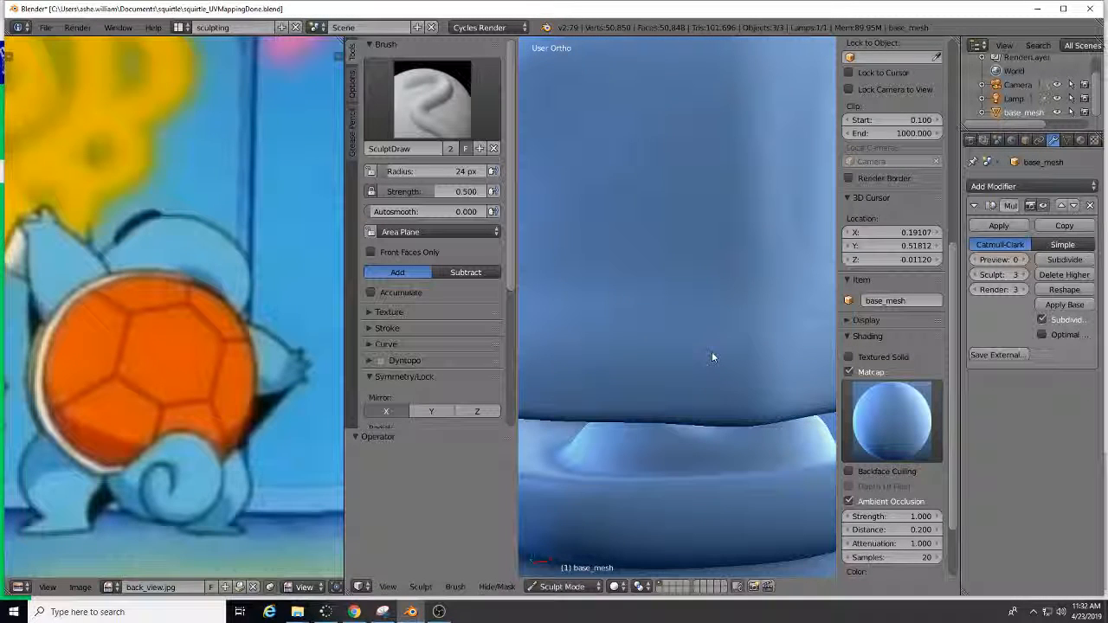
{"action": "left_click_drag", "start_coordinate": [705, 340], "coordinate": [707, 353]}
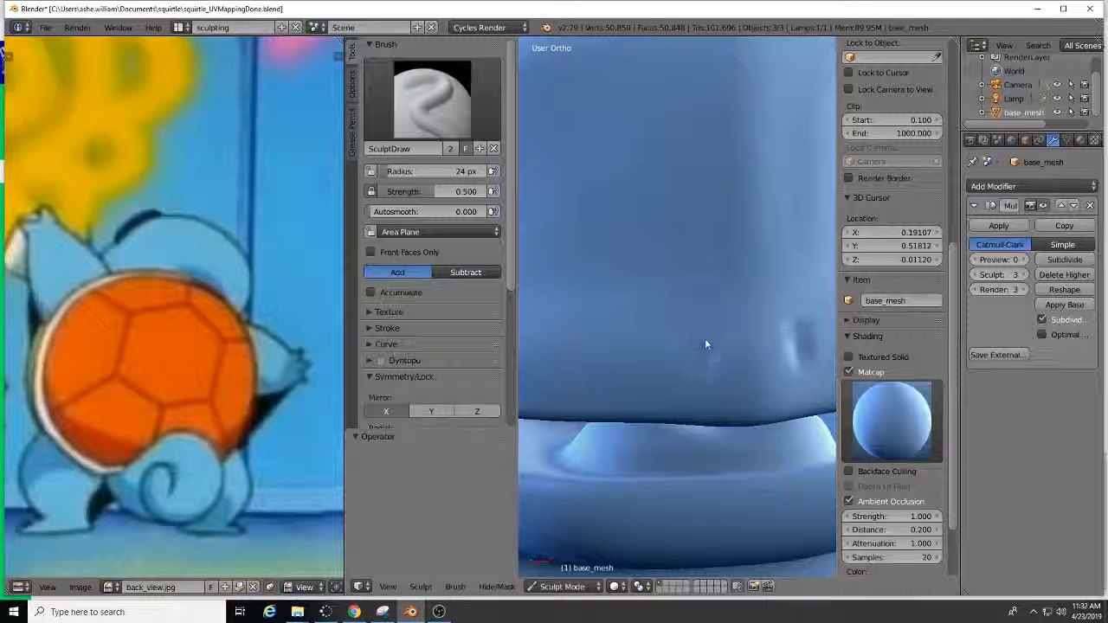
- Carve short mirrored eyebrow lines on the forehead above the eye areas
{"action": "scroll", "coordinate": [710, 356], "scroll_direction": "down", "scroll_amount": 10}
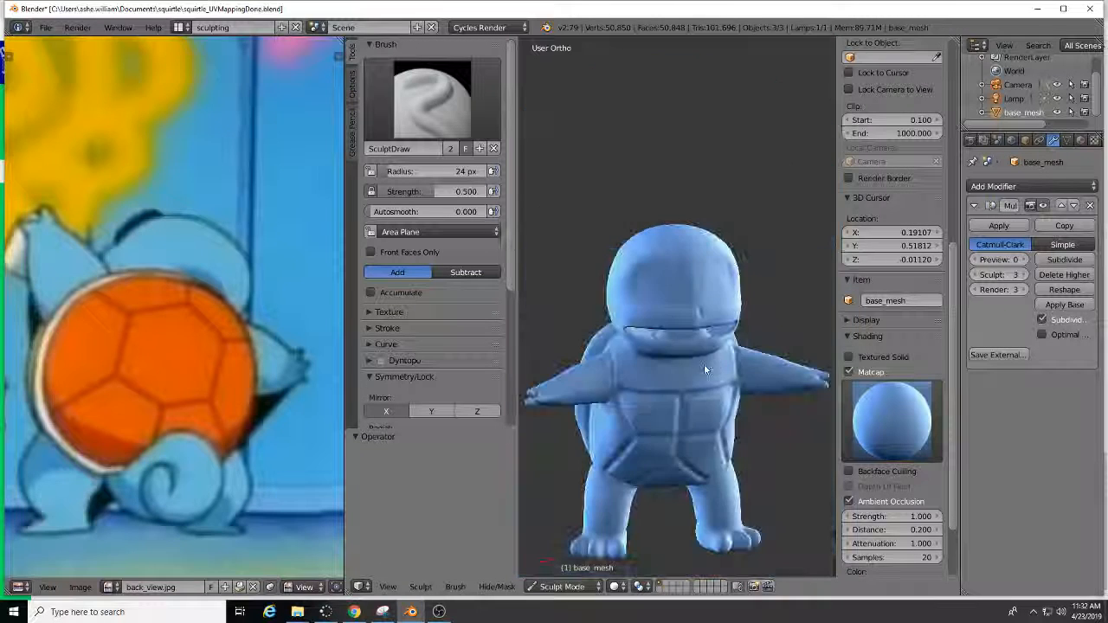
{"action": "middle_click_drag", "start_coordinate": [704, 366], "coordinate": [709, 296]}
{"action": "scroll", "coordinate": [706, 368], "scroll_direction": "up", "scroll_amount": 8}
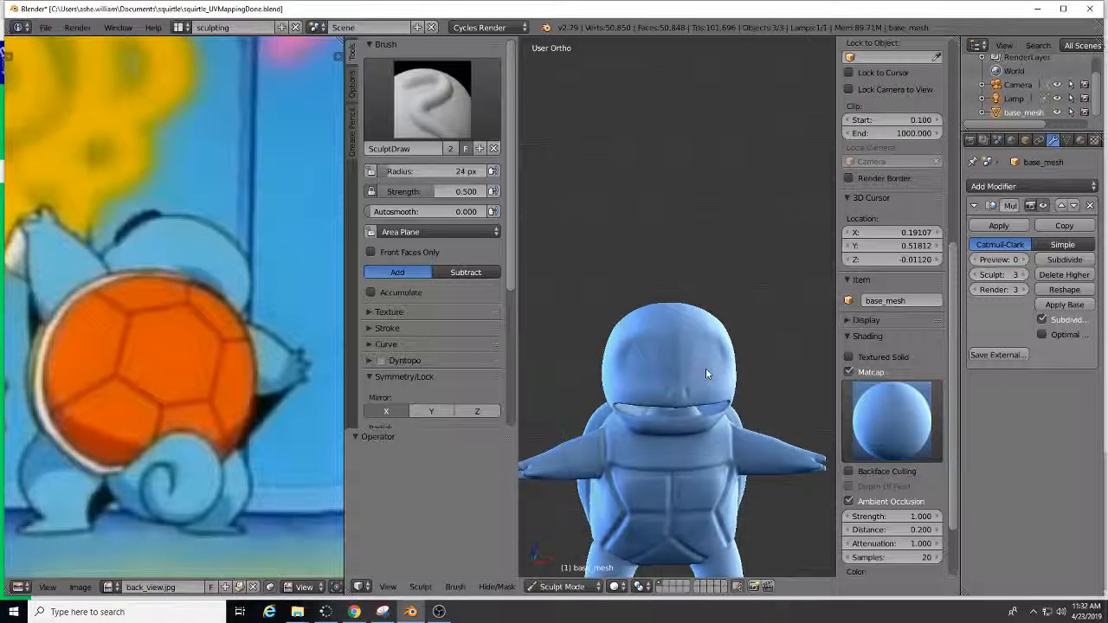
{"action": "mouse_move", "coordinate": [725, 338]}
{"action": "middle_mouse_down"}
{"action": "mouse_move", "coordinate": [700, 362]}
{"action": "mouse_move", "coordinate": [700, 318]}
{"action": "middle_mouse_up"}
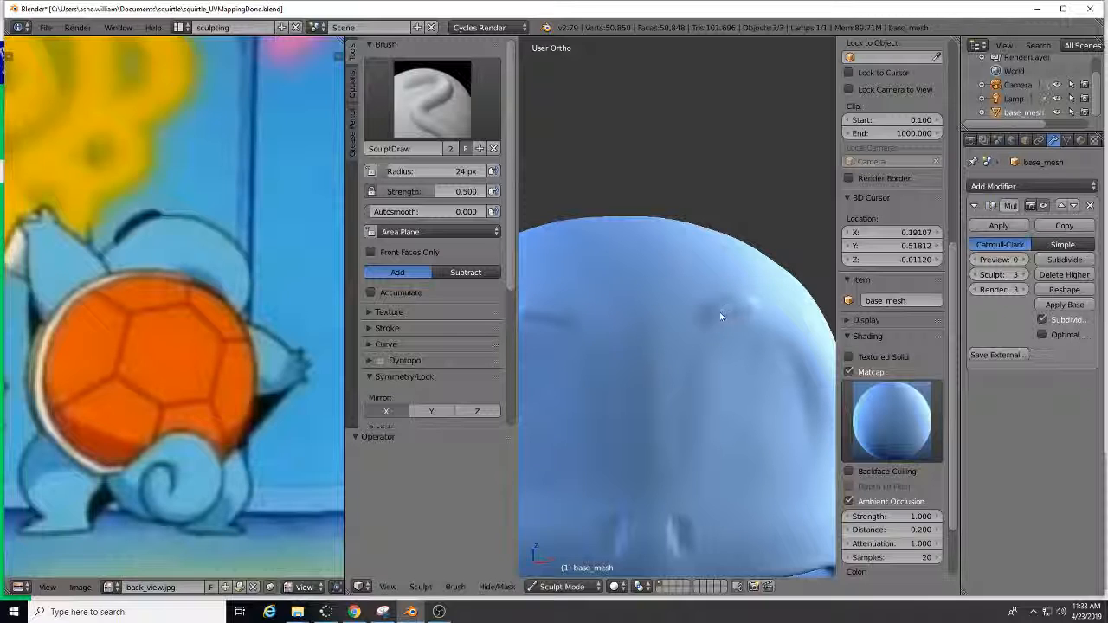
{"action": "left_click_drag", "start_coordinate": [720, 317], "coordinate": [758, 309]}
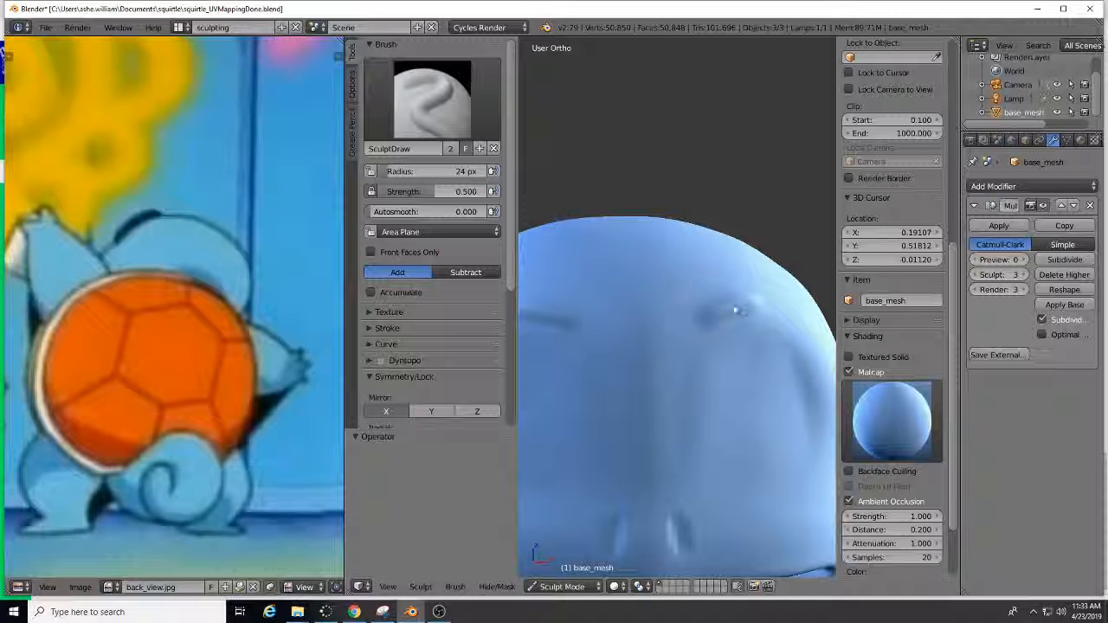
- Show all hidden geometry to bring back the tail, and clear the mask on it
{"action": "scroll", "coordinate": [729, 338], "scroll_direction": "down", "scroll_amount": 5}
{"action": "middle_click_drag", "start_coordinate": [706, 336], "coordinate": [764, 300]}
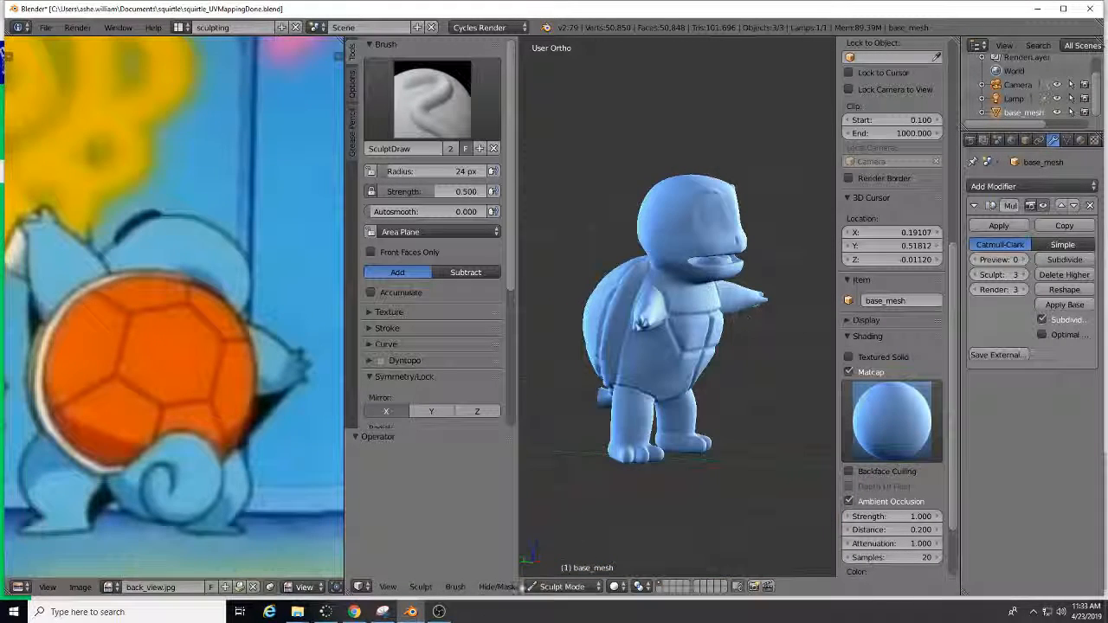
{"action": "left_click", "coordinate": [497, 587]}
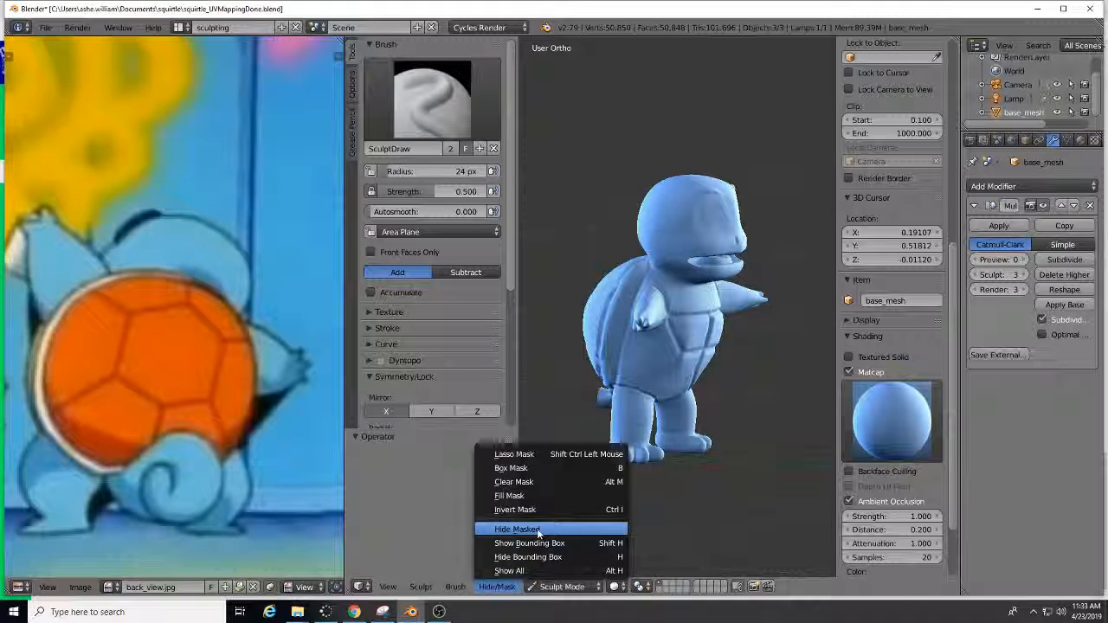
{"action": "left_click", "coordinate": [520, 571]}
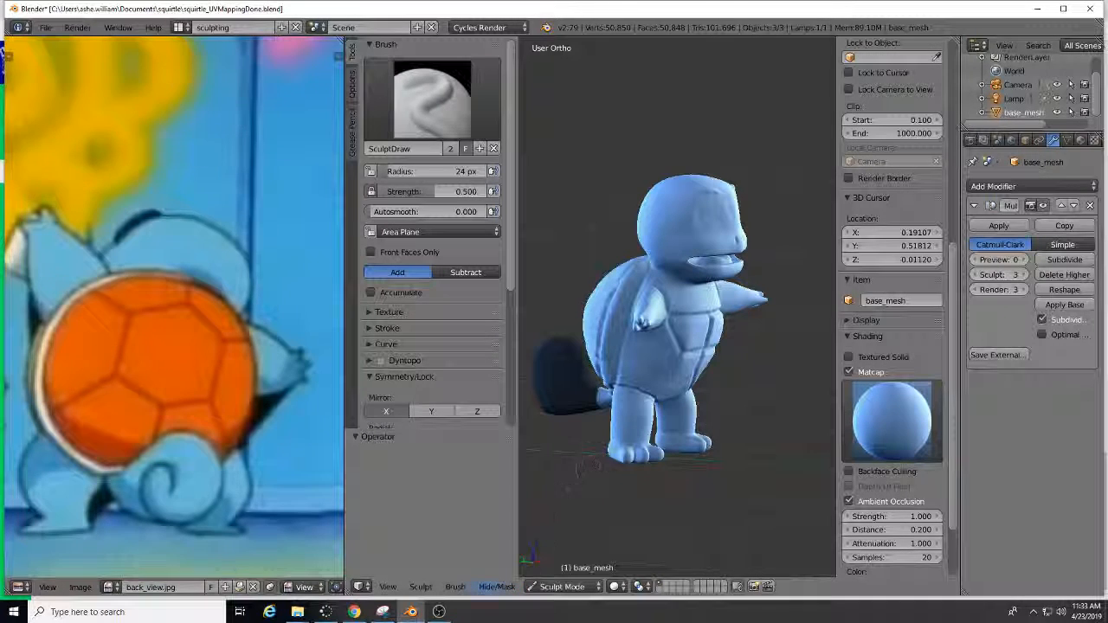
{"action": "left_click", "coordinate": [497, 587]}
{"action": "left_click", "coordinate": [520, 478]}
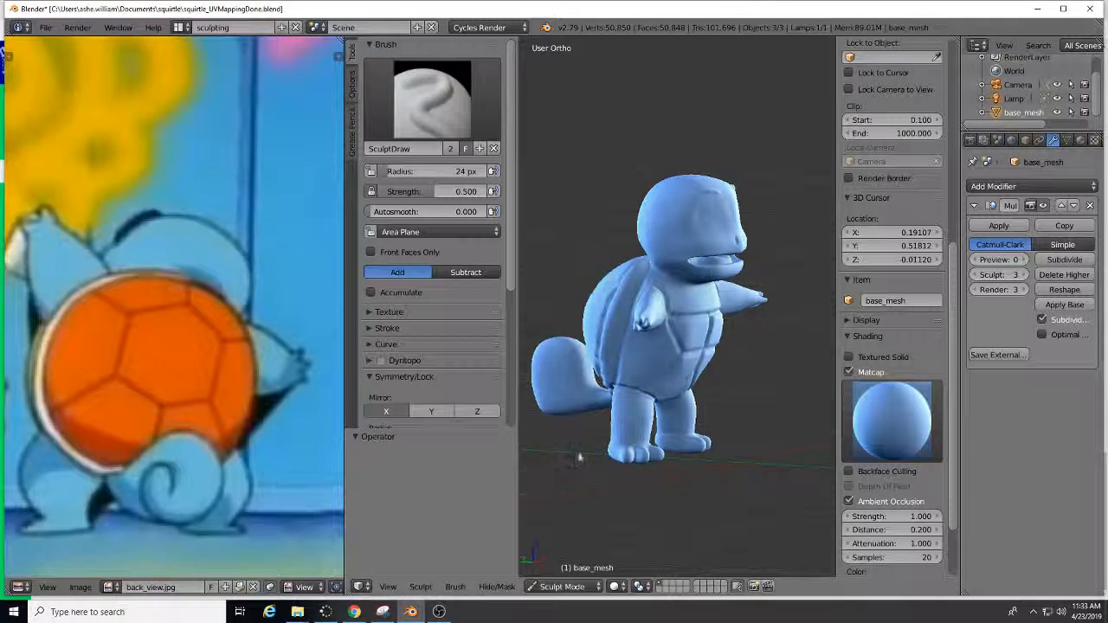
- Carve a spiral groove into the side of the tail, curling from the tail's base into the center of the curl
{"action": "middle_click_drag", "start_coordinate": [578, 459], "coordinate": [668, 421]}
{"action": "scroll", "coordinate": [717, 400], "scroll_direction": "up", "scroll_amount": 5}
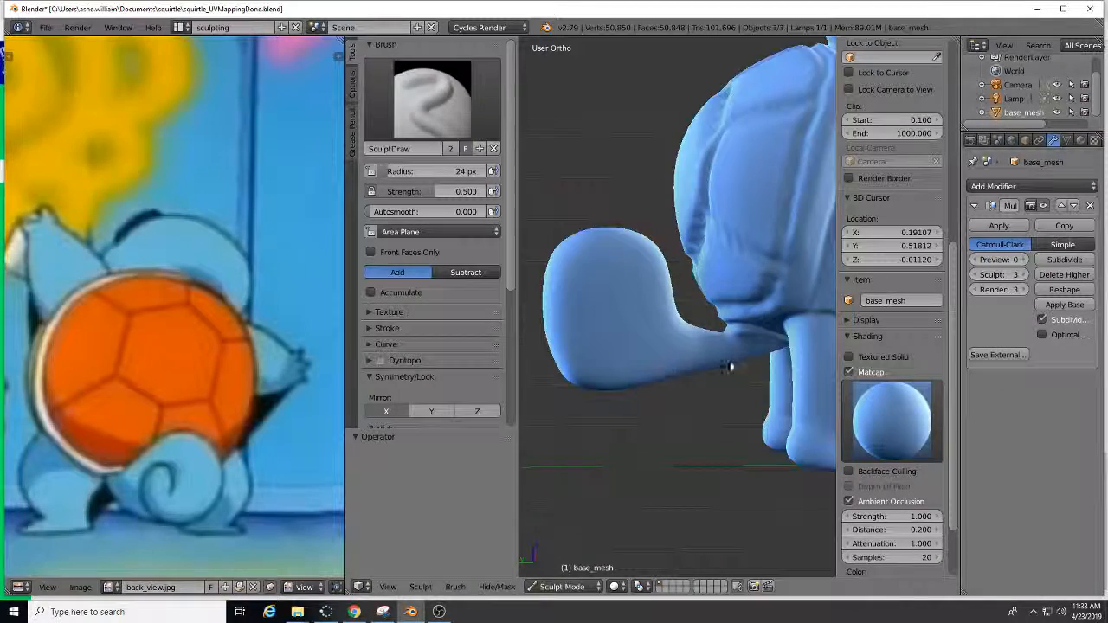
{"action": "scroll", "coordinate": [726, 367], "scroll_direction": "down", "scroll_amount": 4}
{"action": "middle_click_drag", "start_coordinate": [727, 367], "coordinate": [583, 396]}
{"action": "scroll", "coordinate": [635, 367], "scroll_direction": "down", "scroll_amount": 2}
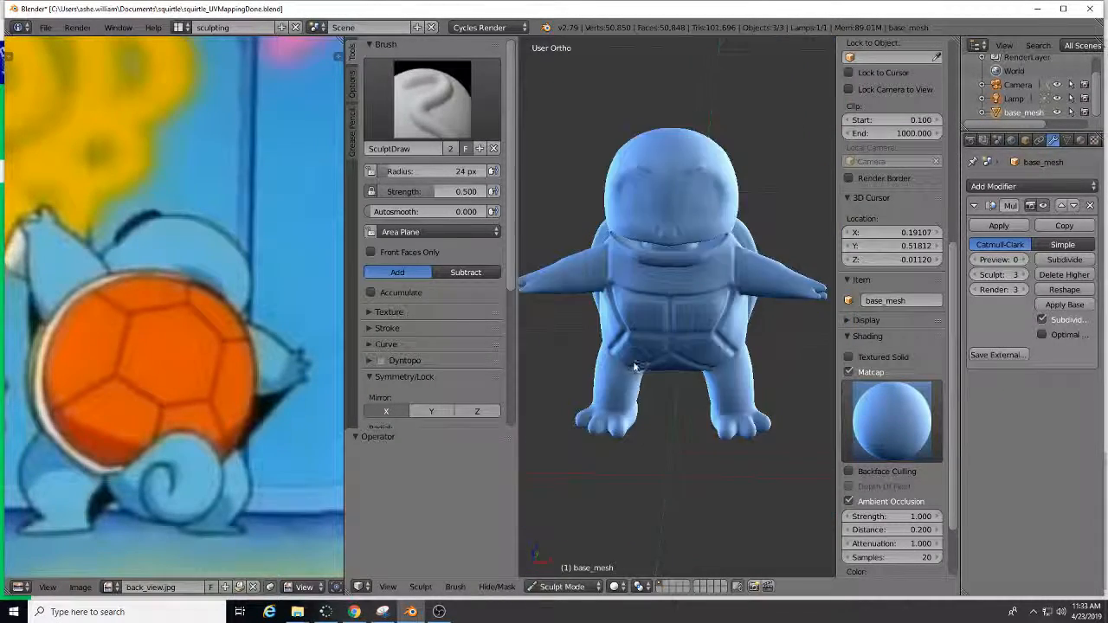
{"action": "middle_click_drag", "start_coordinate": [634, 367], "coordinate": [724, 333]}
{"action": "scroll", "coordinate": [727, 327], "scroll_direction": "up", "scroll_amount": 6}
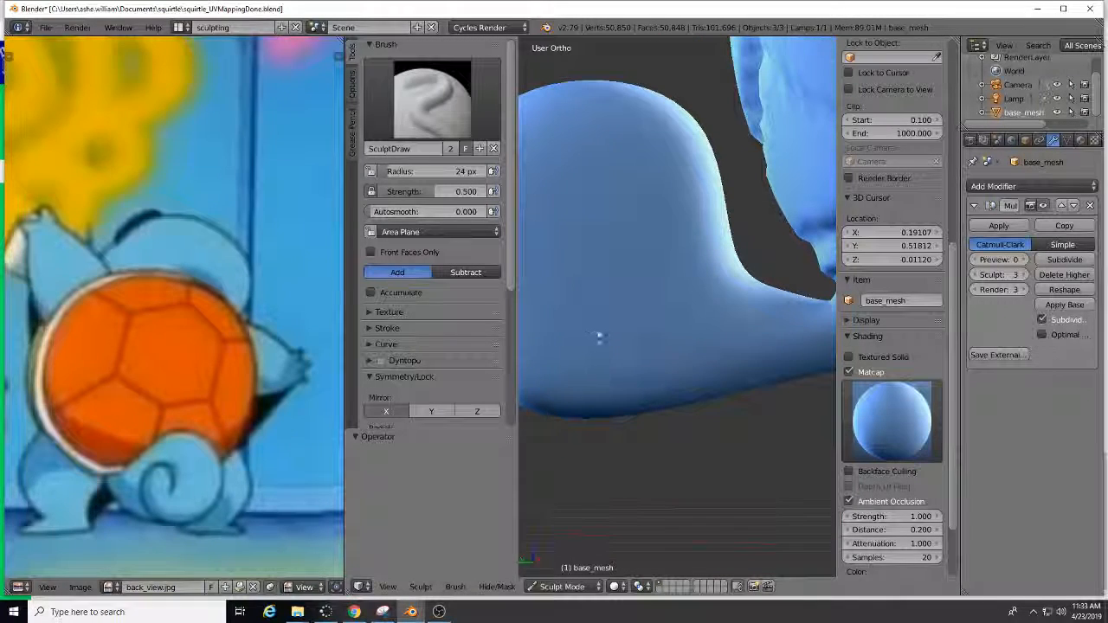
{"action": "scroll", "coordinate": [606, 332], "scroll_direction": "down", "scroll_amount": 2}
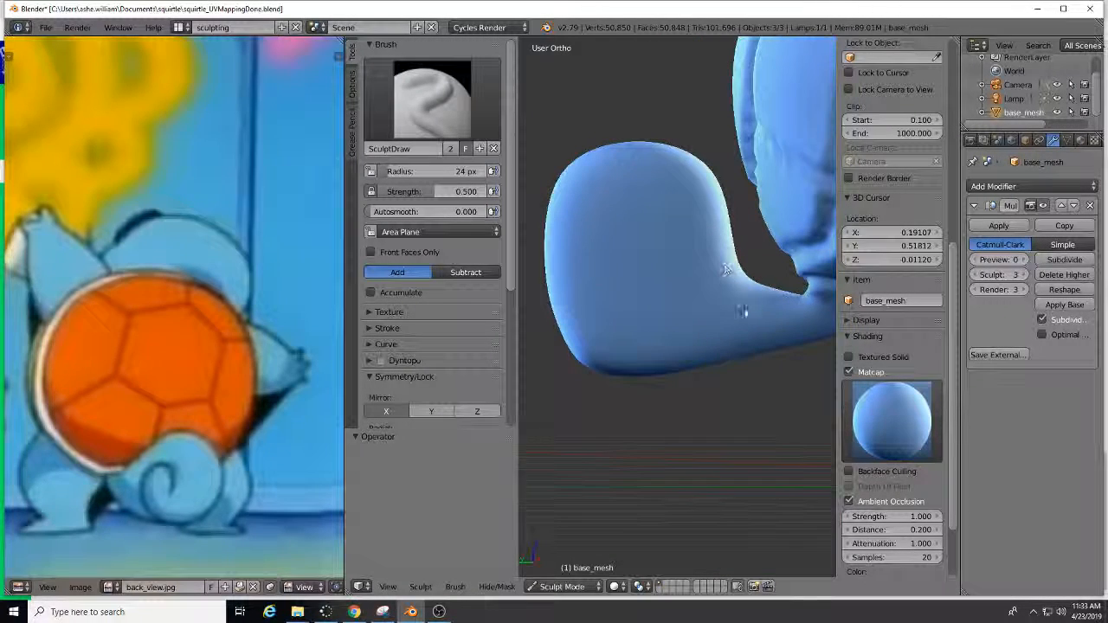
{"action": "scroll", "coordinate": [751, 308], "scroll_direction": "up", "scroll_amount": 1}
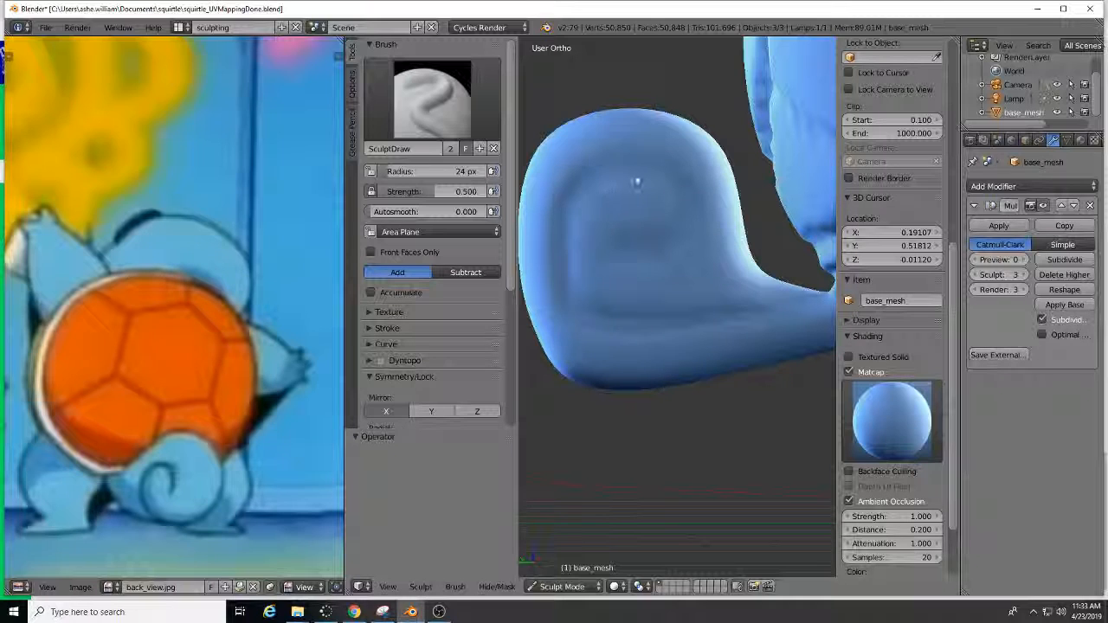
{"action": "middle_click_drag", "start_coordinate": [648, 260], "coordinate": [579, 314]}
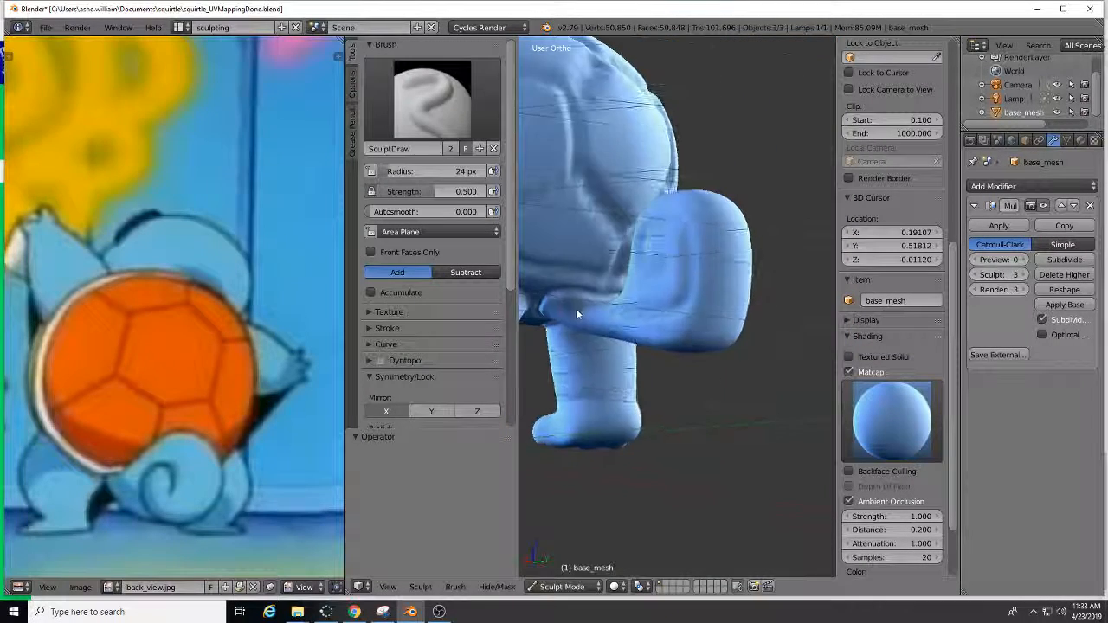
{"action": "scroll", "coordinate": [580, 314], "scroll_direction": "down", "scroll_amount": 6}
{"action": "middle_click_drag", "start_coordinate": [659, 347], "coordinate": [766, 351]}
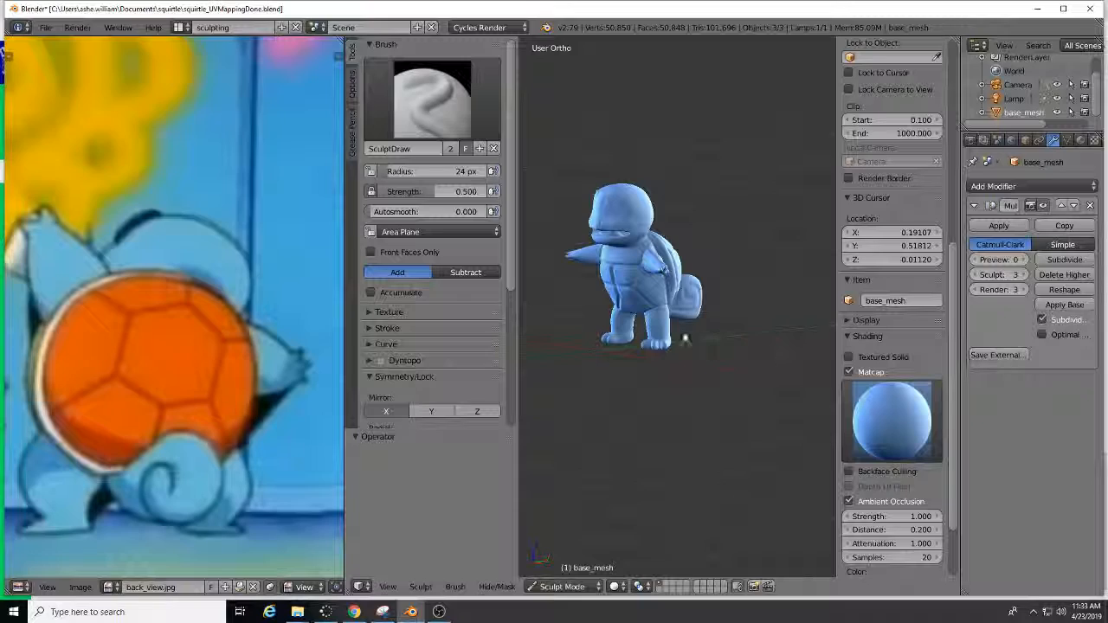
- Touch up the crease around the top of the arm where it meets the shoulder
{"action": "scroll", "coordinate": [620, 270], "scroll_direction": "up", "scroll_amount": 6}
{"action": "middle_click_drag", "start_coordinate": [620, 270], "coordinate": [708, 359], "text": "shift"}
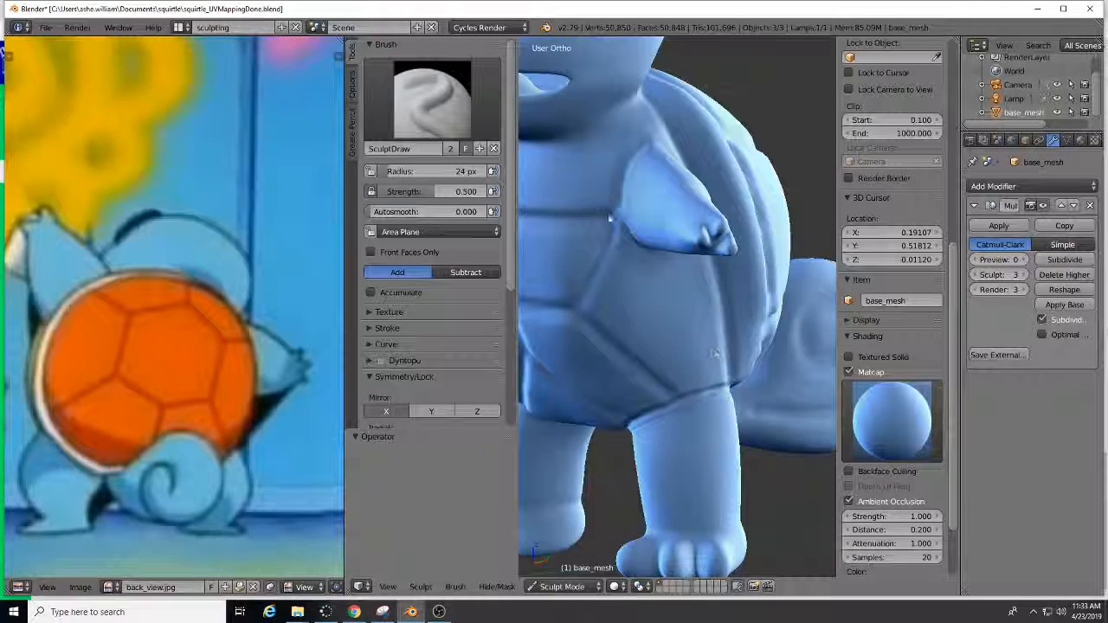
{"action": "scroll", "coordinate": [598, 258], "scroll_direction": "down", "scroll_amount": 3}
{"action": "middle_click_drag", "start_coordinate": [598, 258], "coordinate": [568, 250]}
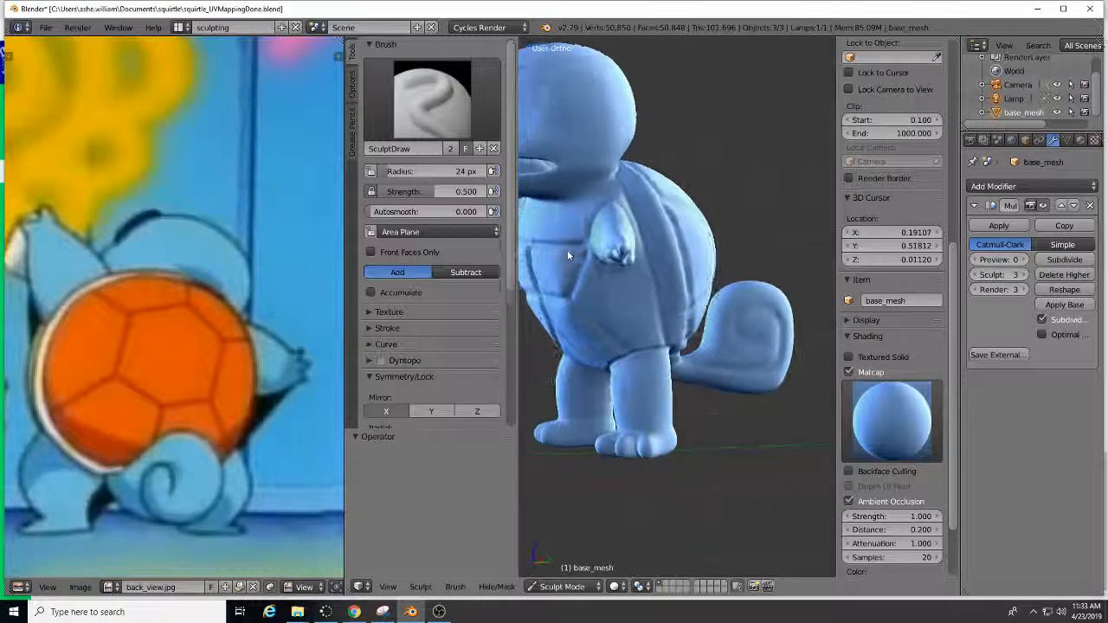
{"action": "scroll", "coordinate": [568, 251], "scroll_direction": "down", "scroll_amount": 3}
{"action": "scroll", "coordinate": [648, 342], "scroll_direction": "up", "scroll_amount": 10}
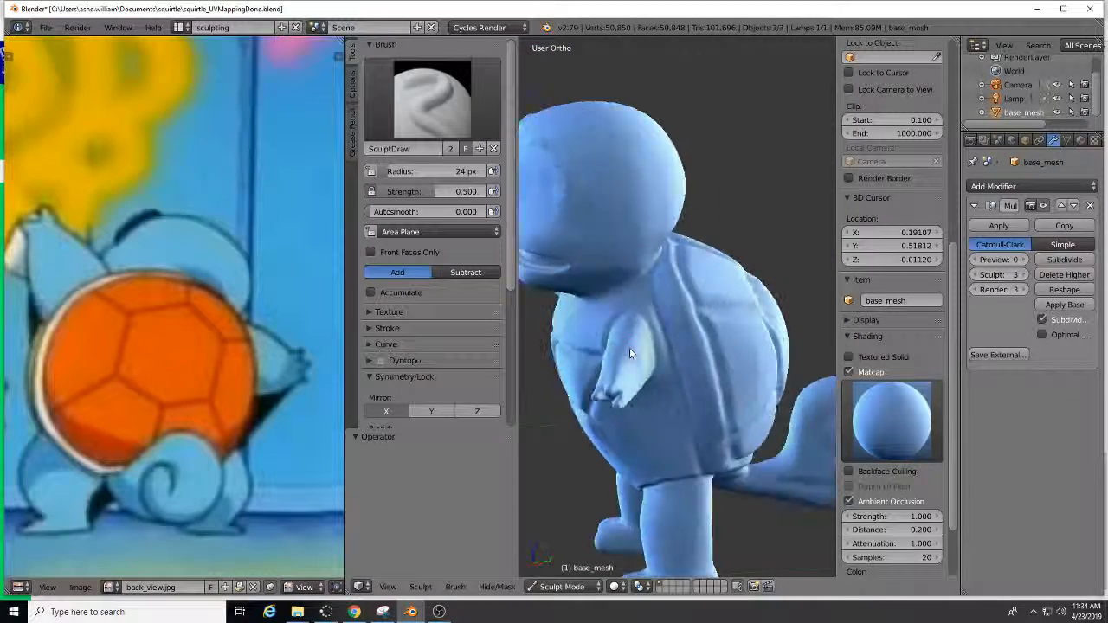
{"action": "middle_click_drag", "start_coordinate": [621, 344], "coordinate": [669, 336]}
{"action": "scroll", "coordinate": [666, 335], "scroll_direction": "up", "scroll_amount": 1}
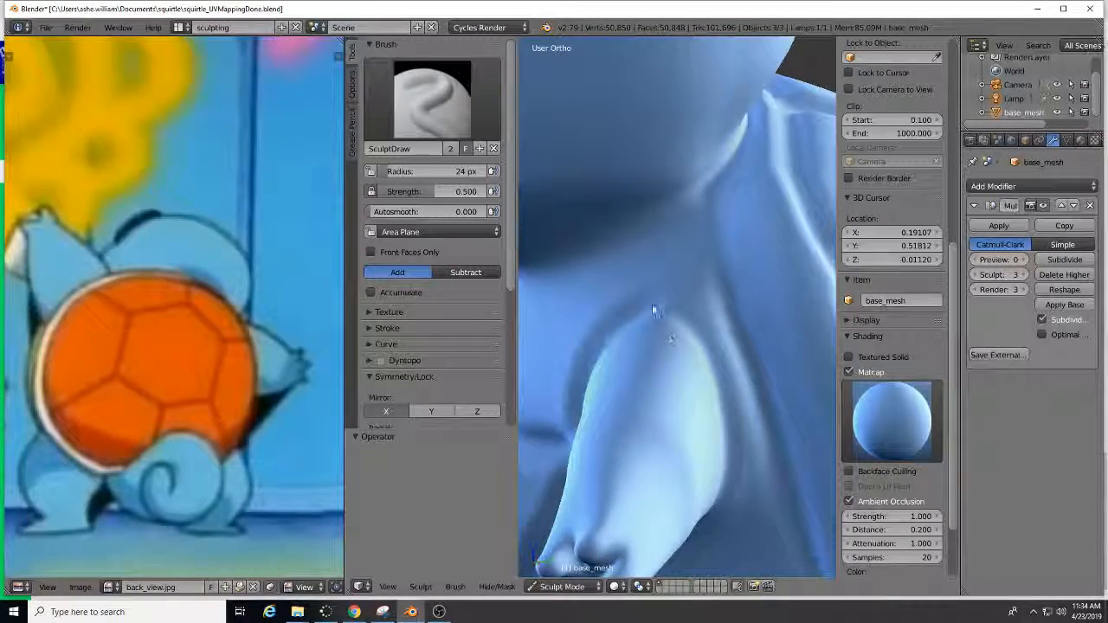
{"action": "left_click_drag", "start_coordinate": [663, 309], "coordinate": [667, 312]}
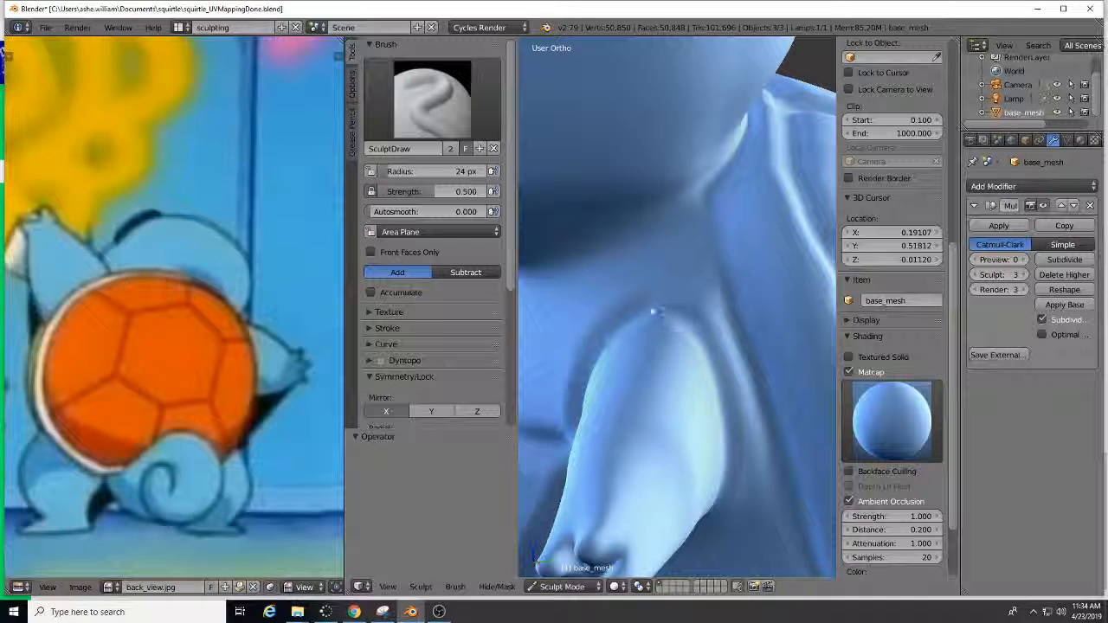
- Examine the sculpted shell, tail, belly and limbs from the side, back and front
{"action": "scroll", "coordinate": [690, 323], "scroll_direction": "down", "scroll_amount": 8}
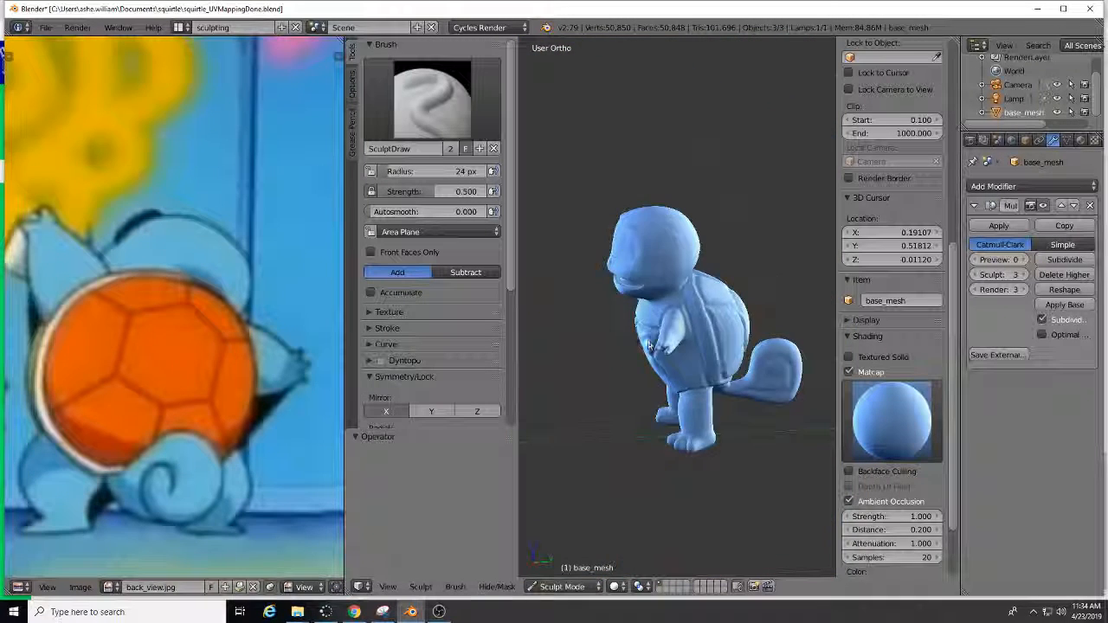
{"action": "middle_click_drag", "start_coordinate": [692, 322], "coordinate": [561, 328]}
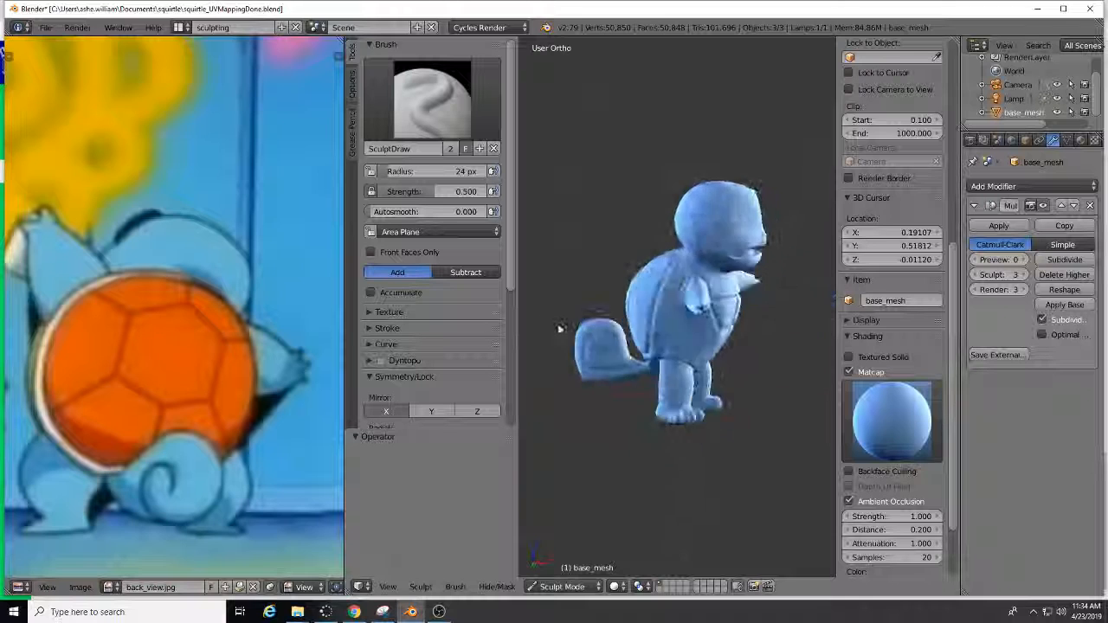
{"action": "middle_click_drag", "start_coordinate": [753, 322], "coordinate": [674, 323]}
{"action": "scroll", "coordinate": [673, 323], "scroll_direction": "up", "scroll_amount": 8}
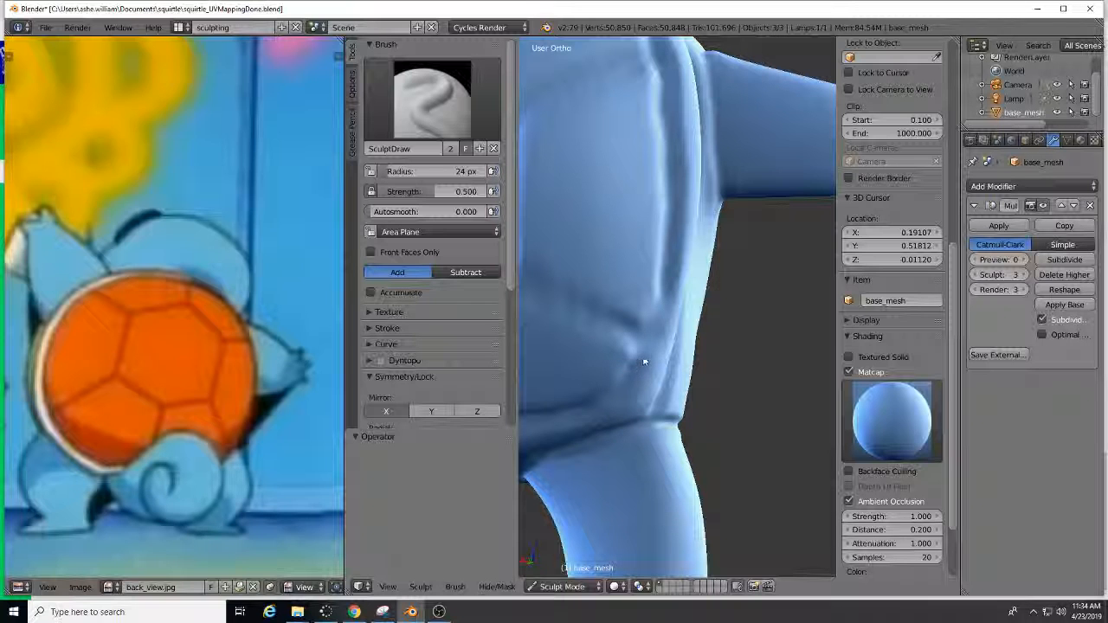
{"action": "scroll", "coordinate": [658, 299], "scroll_direction": "down", "scroll_amount": 8}
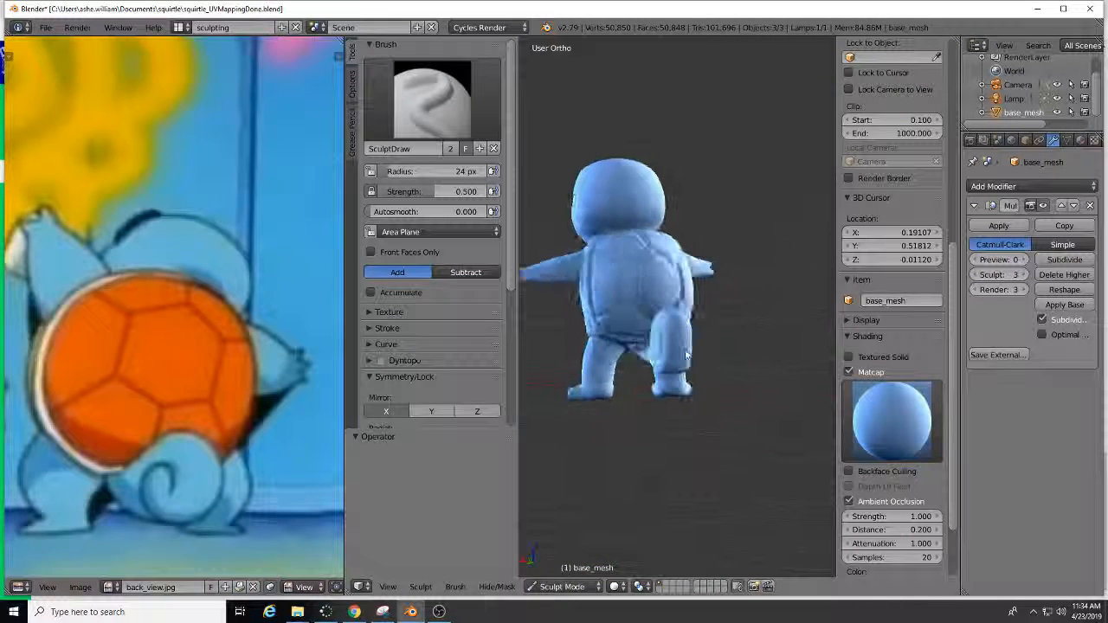
{"action": "middle_click_drag", "start_coordinate": [687, 355], "coordinate": [730, 338]}
{"action": "scroll", "coordinate": [702, 373], "scroll_direction": "up", "scroll_amount": 7}
{"action": "scroll", "coordinate": [674, 364], "scroll_direction": "down", "scroll_amount": 4}
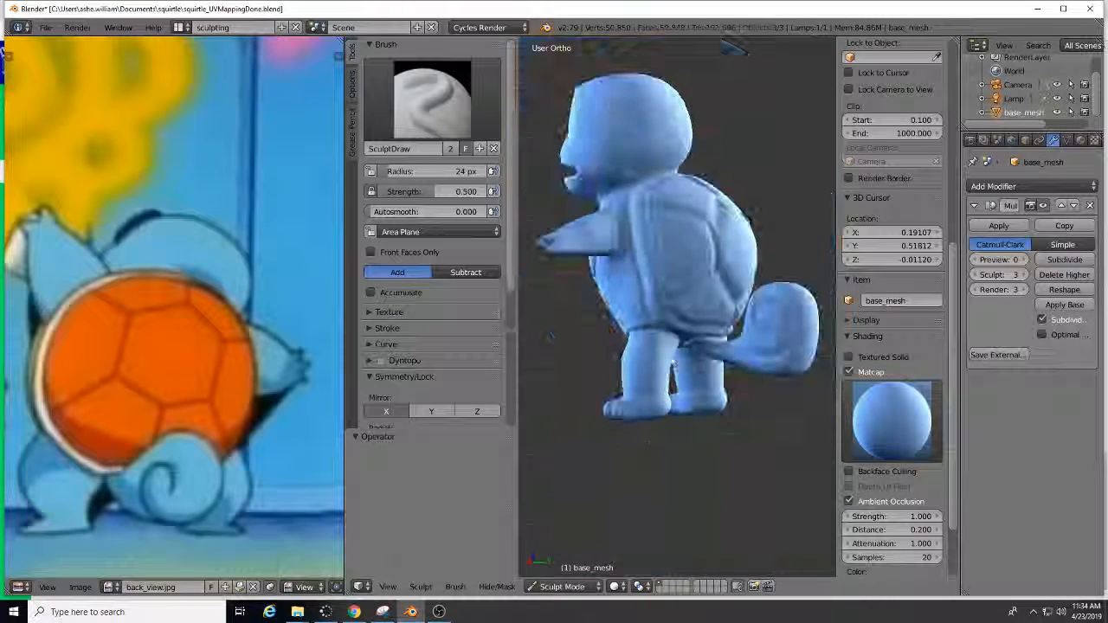
{"action": "middle_click_drag", "start_coordinate": [674, 364], "coordinate": [650, 364]}
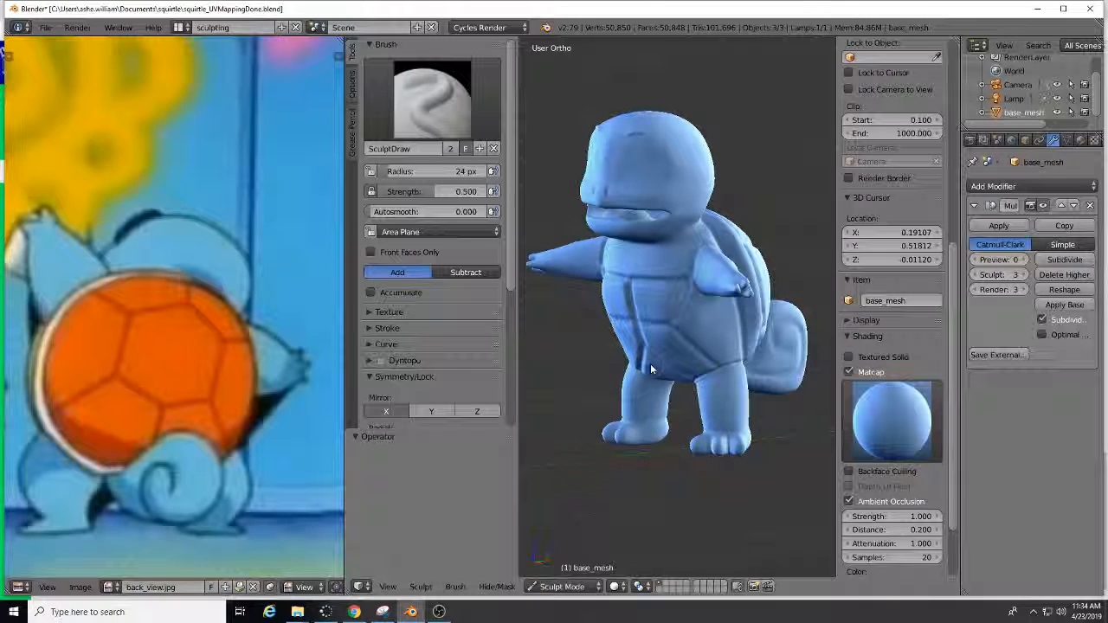
{"action": "scroll", "coordinate": [650, 364], "scroll_direction": "up", "scroll_amount": 3}
{"action": "left_click", "coordinate": [1034, 612]}
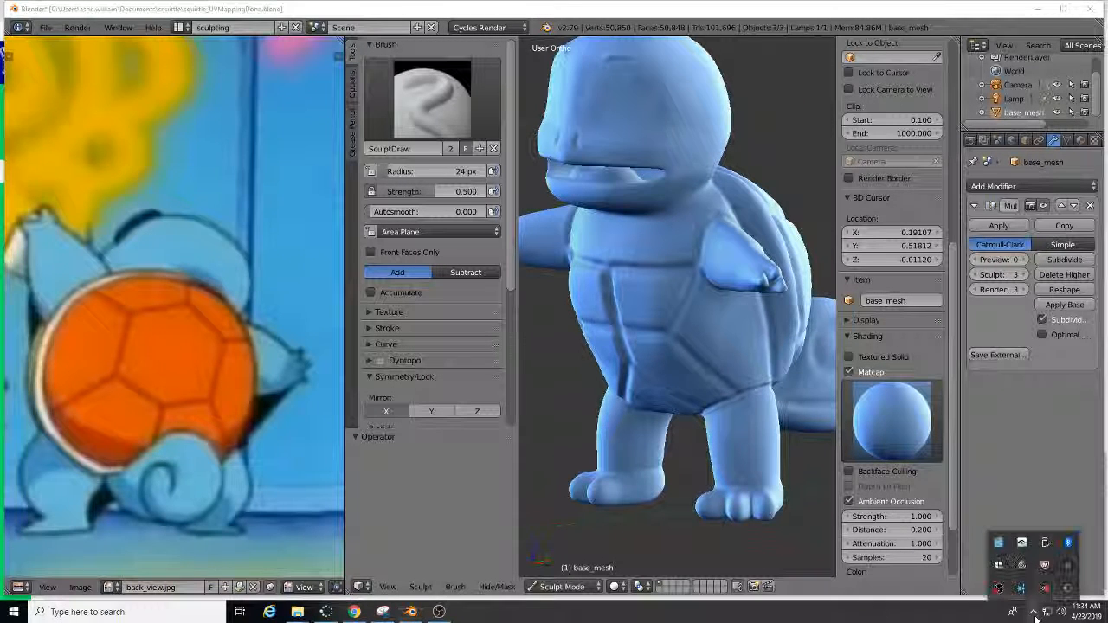
{"action": "left_click", "coordinate": [1036, 614]}
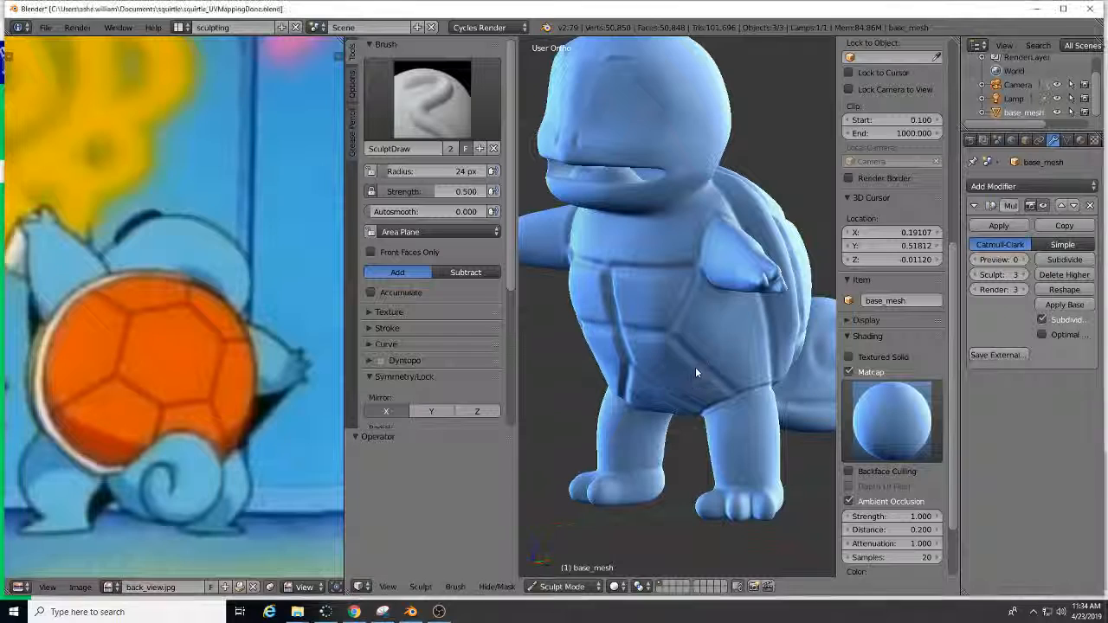
{"action": "middle_click_drag", "start_coordinate": [695, 367], "coordinate": [703, 391]}
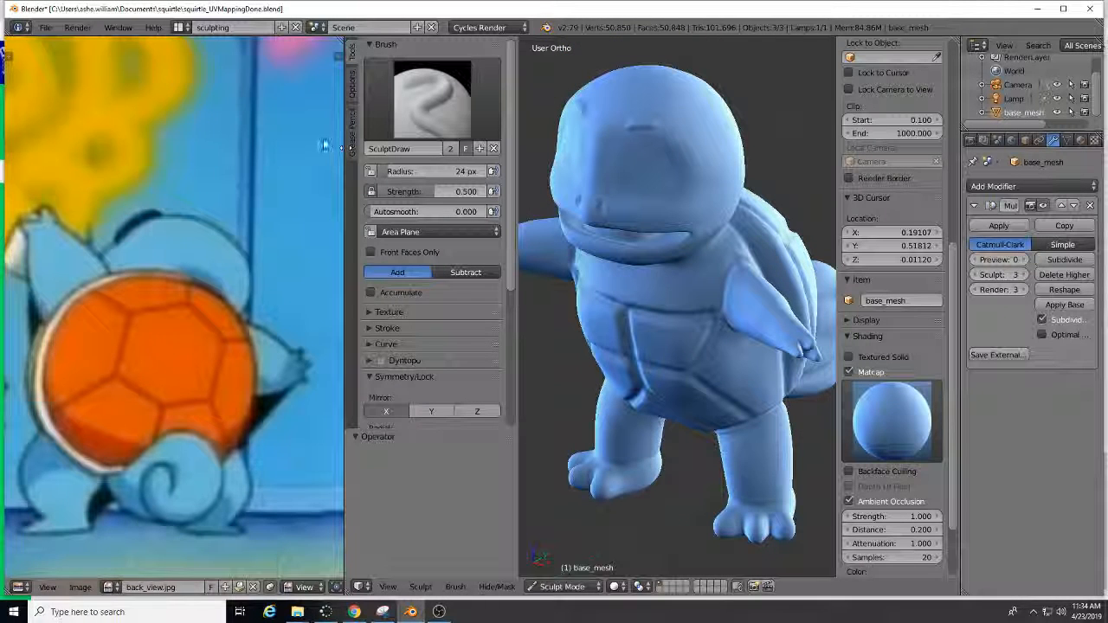